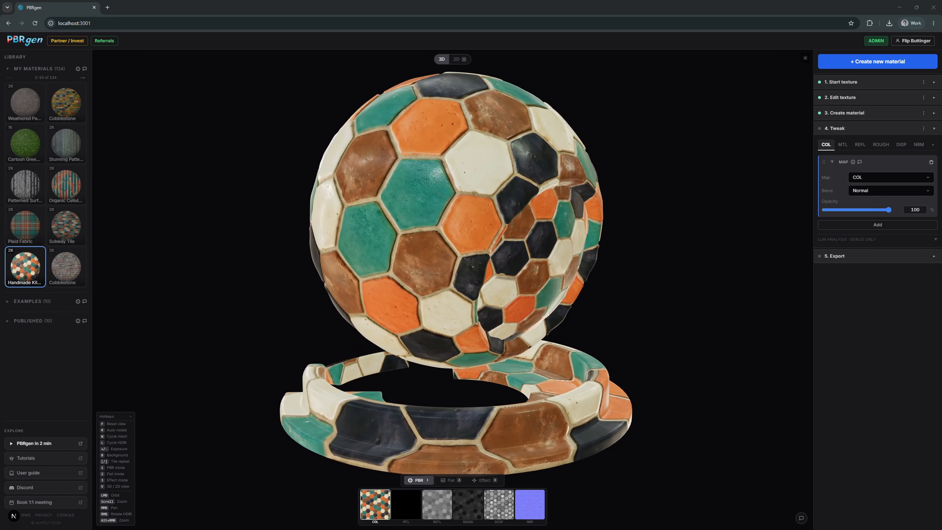
# Step: Bring up the floating image viewer, load the cobblestone photo as reference and fit it to the window
pyautogui.hotkey('alt', 'Tab')
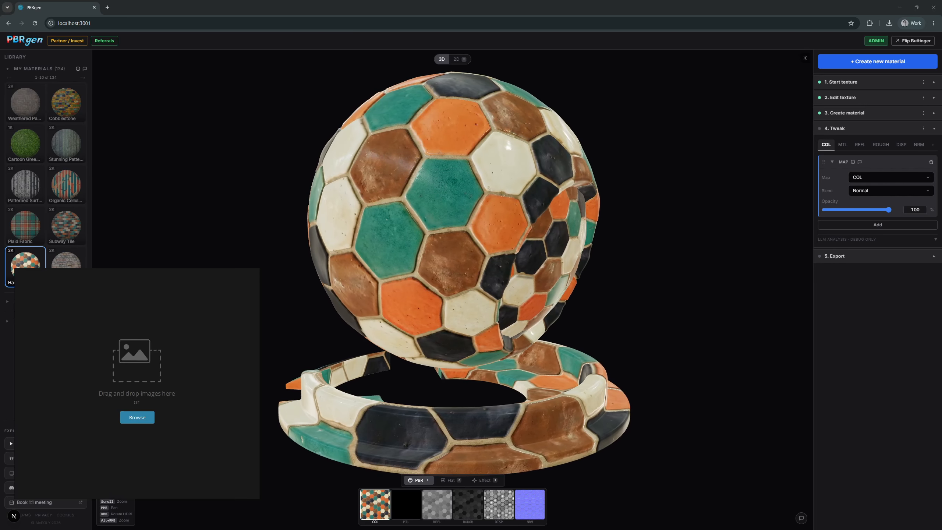
pyautogui.moveTo(137, 529); pyautogui.dragTo(142, 393)
pyautogui.scroll(-8, 108, 368)
pyautogui.scroll(2, 120, 373)
pyautogui.scroll(-2, 120, 373)
pyautogui.scroll(1, 120, 373)
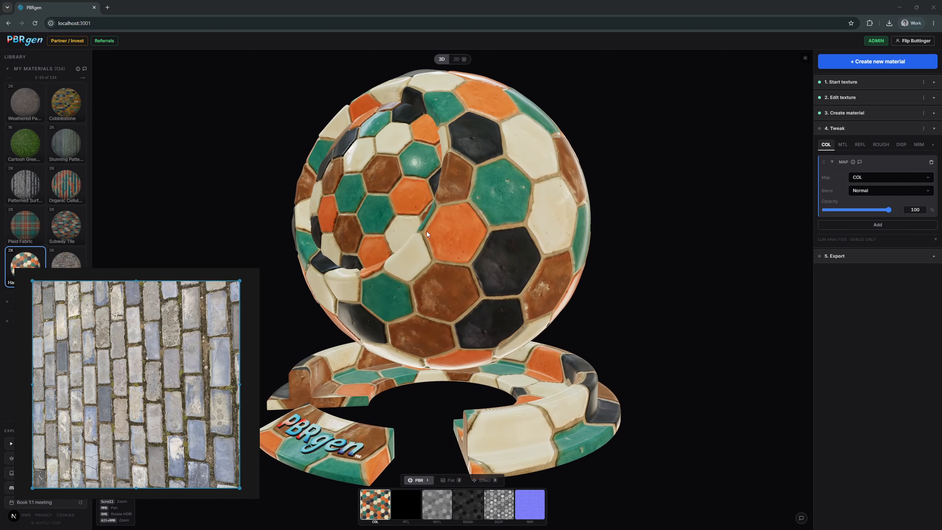
# Step: Collapse the Tweak section of the hexagonal tile material and create a new material
pyautogui.click(884, 130)
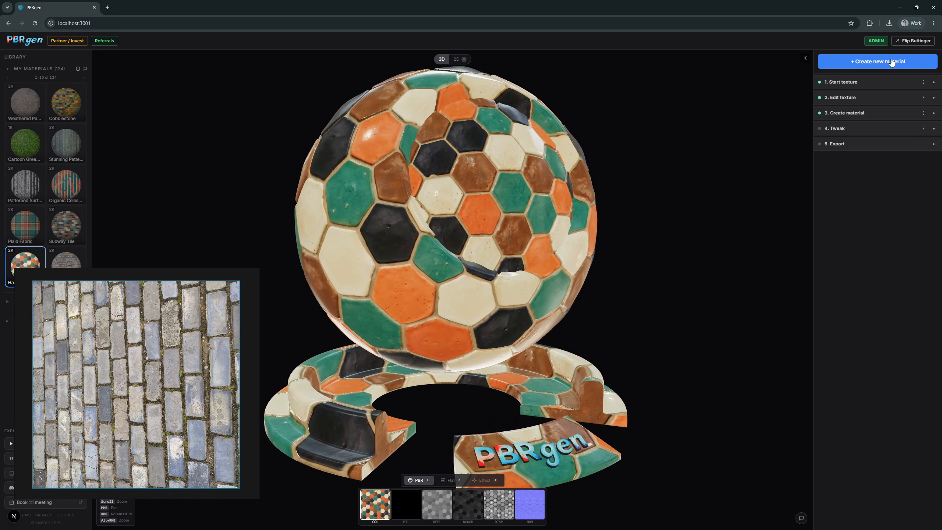
pyautogui.click(926, 66)
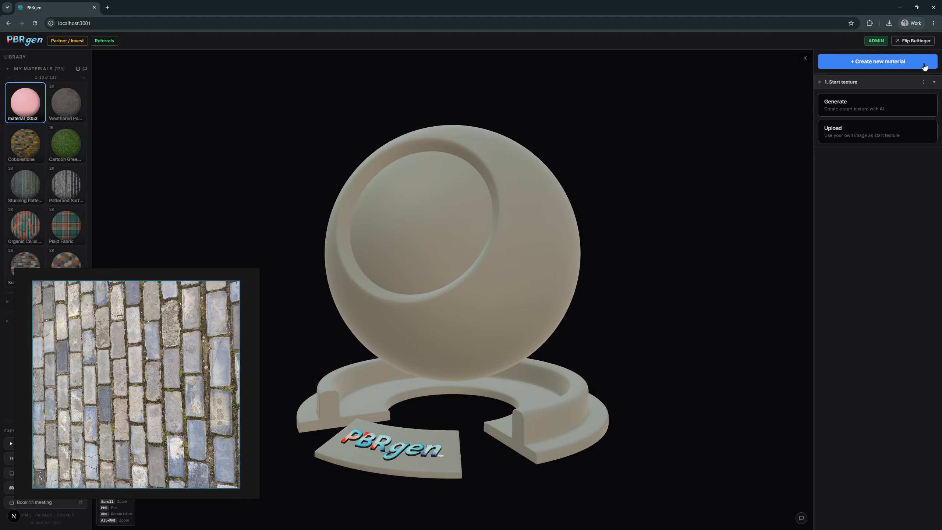
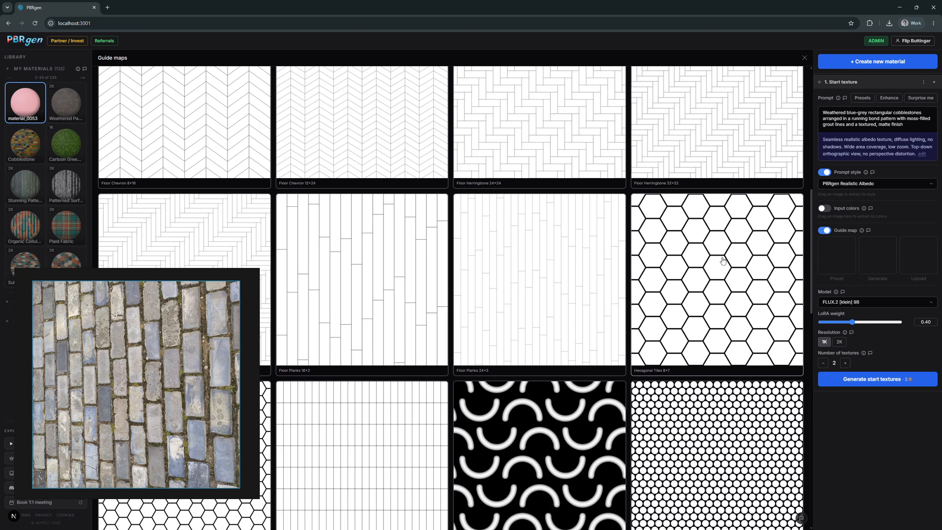
# Step: Look through the guide map presets and the brick generator, then close it without using a map
pyautogui.scroll(-5, 723, 261)
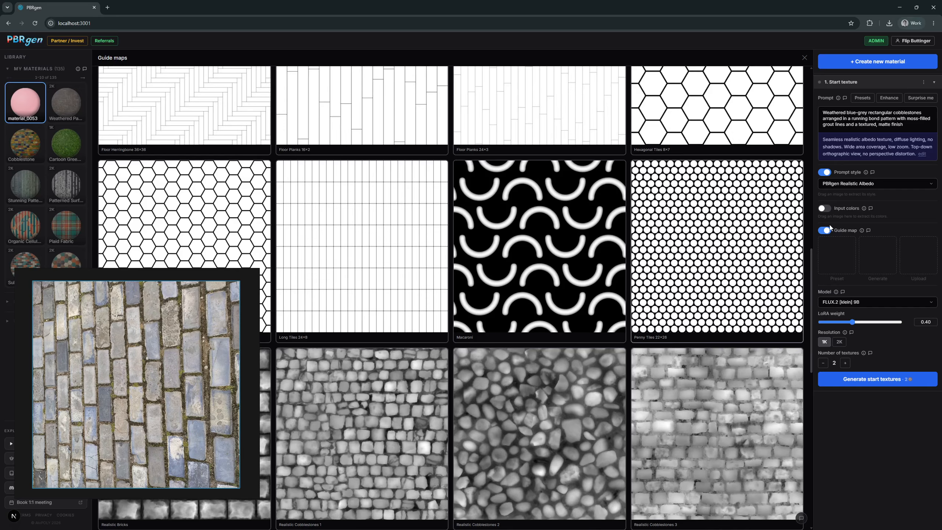
pyautogui.click(882, 254)
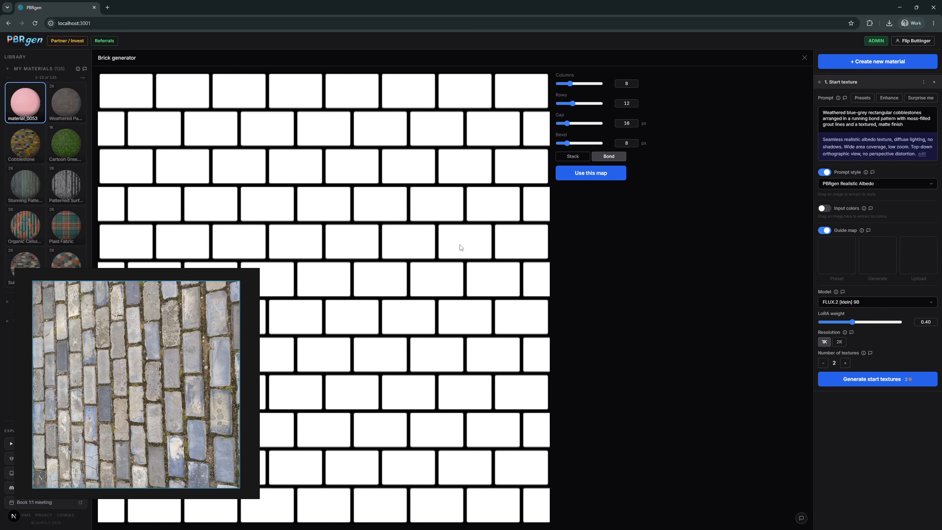
pyautogui.click(805, 58)
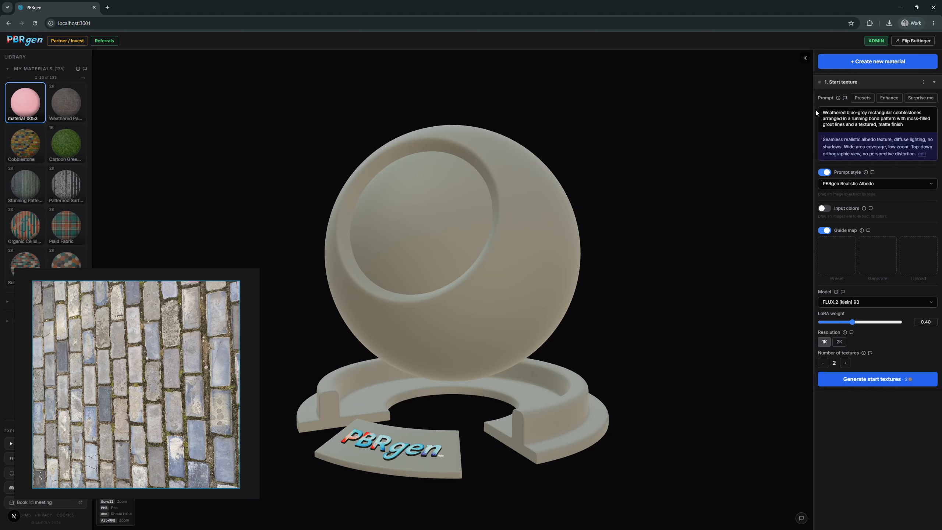
# Step: Keep FLUX.2 [klein] 9B as the model and generate two 1K start textures from the cobblestone prompt
pyautogui.click(865, 307)
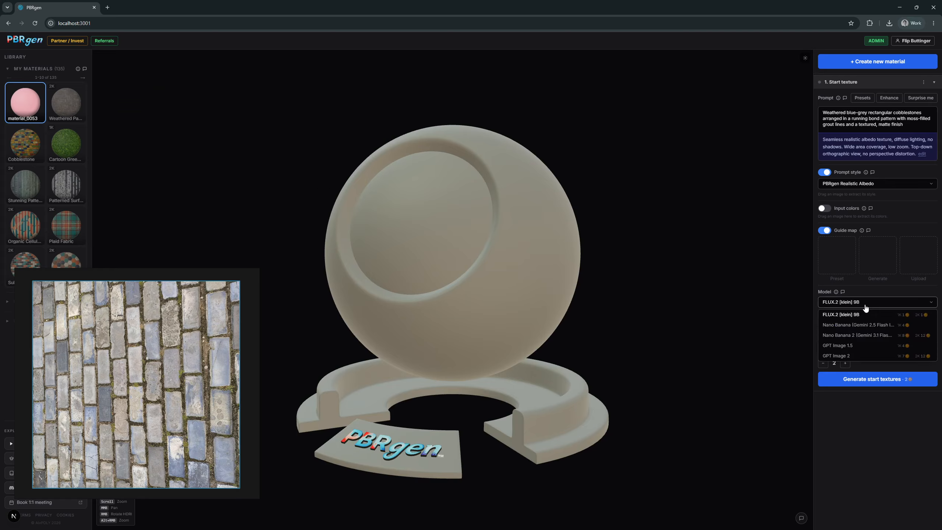
pyautogui.click(860, 319)
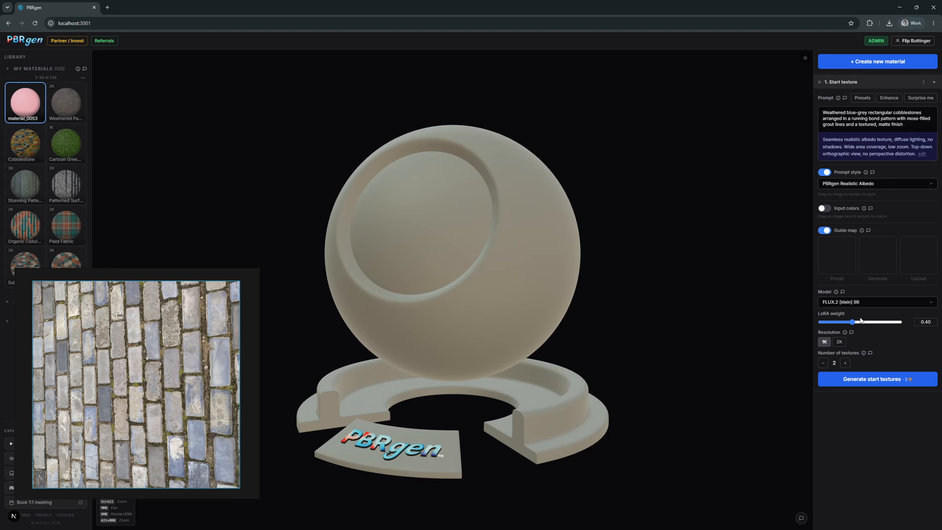
pyautogui.click(883, 307)
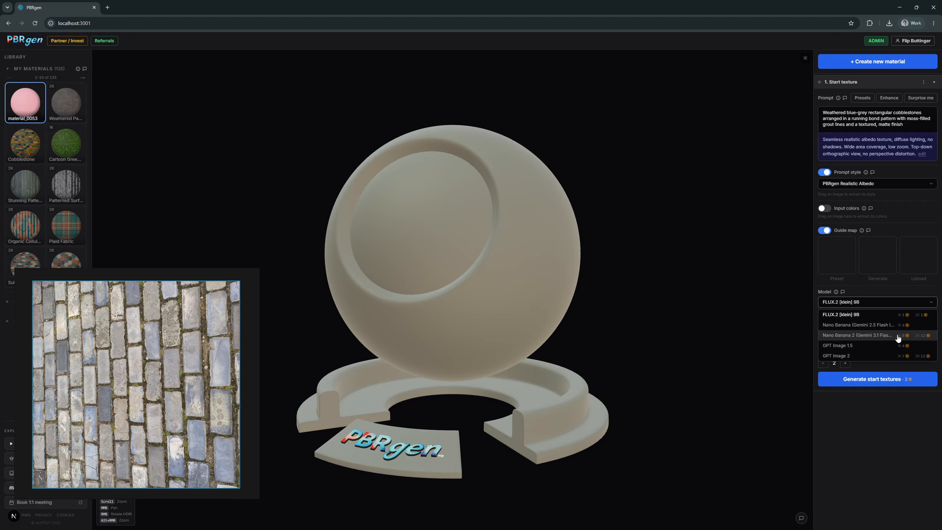
pyautogui.click(863, 296)
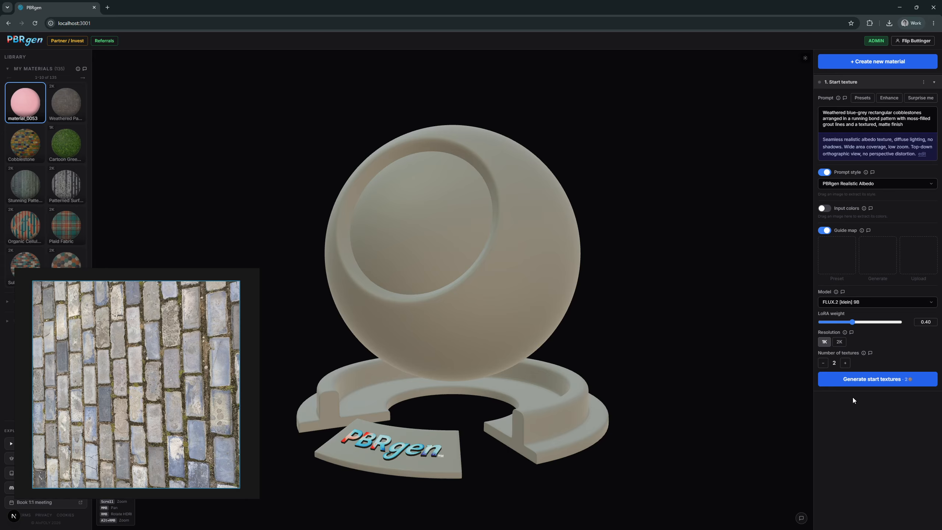
pyautogui.click(876, 380)
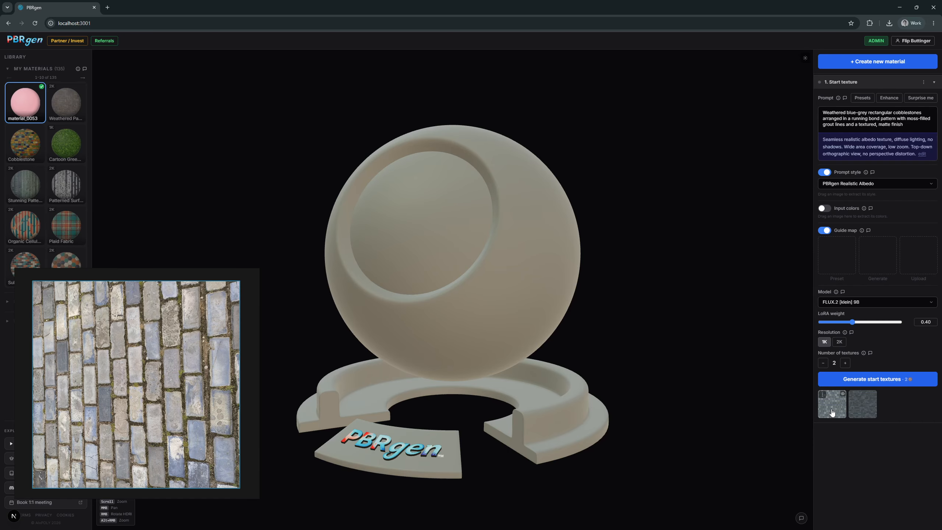
# Step: Compare both generated start textures up close on the 3D ball, ending on the first one
pyautogui.click(833, 411)
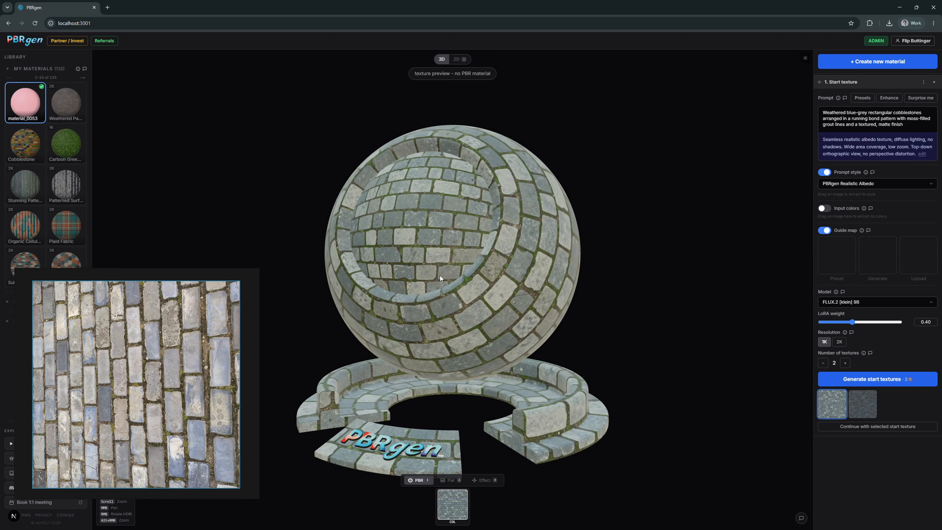
pyautogui.scroll(5, 460, 228)
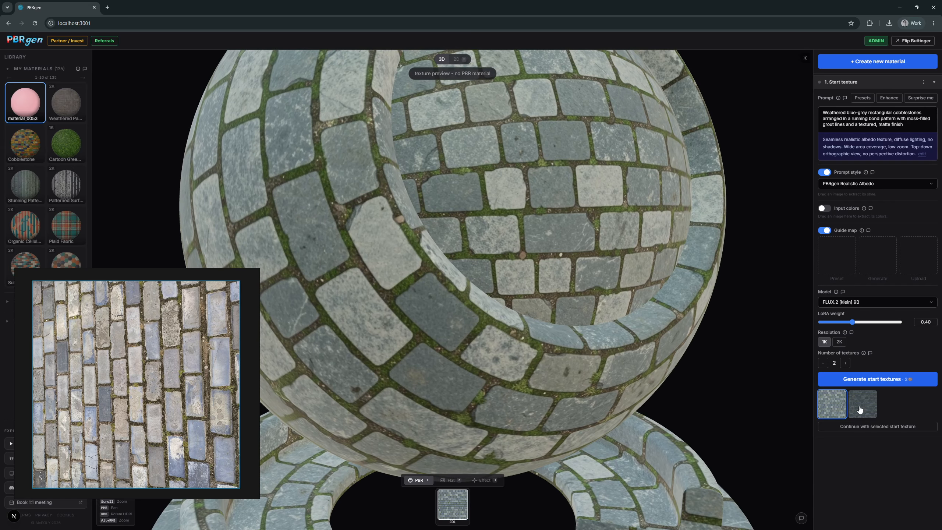
pyautogui.click(860, 408)
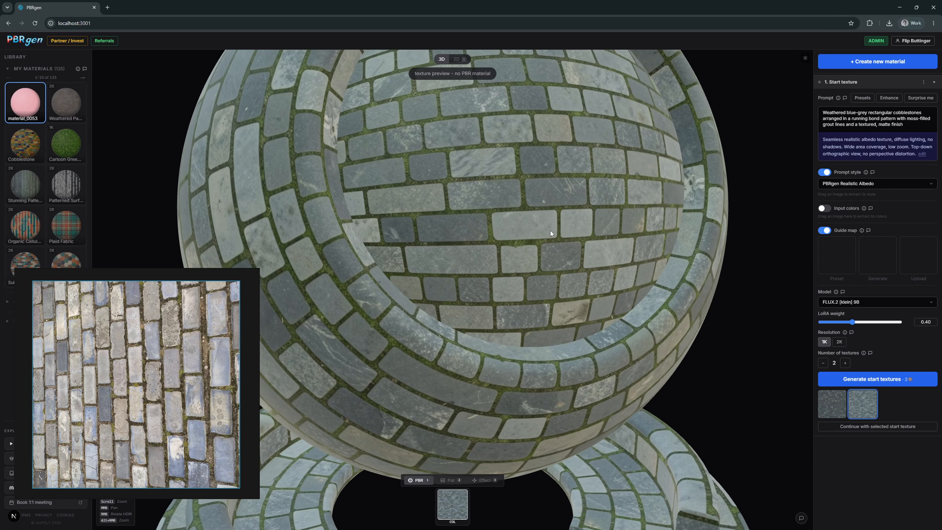
pyautogui.moveTo(551, 231)
pyautogui.mouseDown()
pyautogui.moveTo(510, 184)
pyautogui.moveTo(561, 228)
pyautogui.moveTo(573, 224)
pyautogui.moveTo(542, 228)
pyautogui.mouseUp()
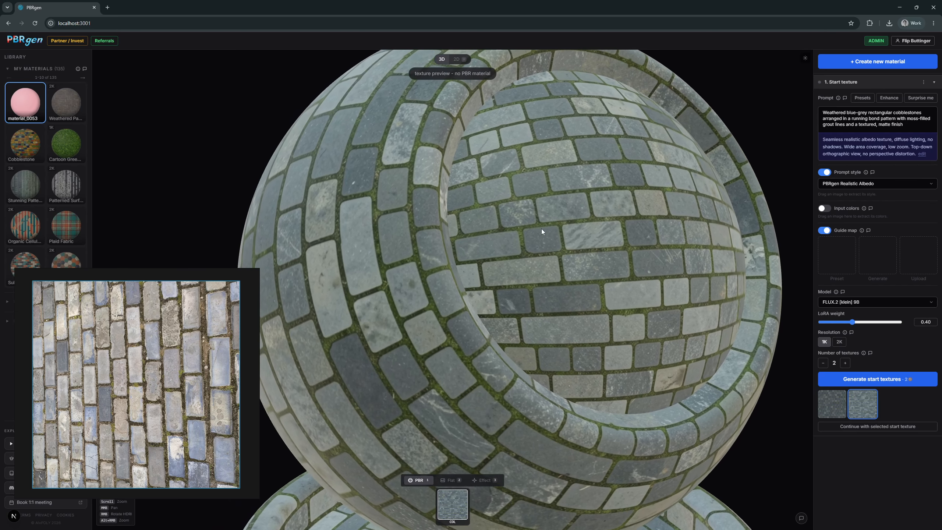
pyautogui.moveTo(605, 218); pyautogui.dragTo(592, 220)
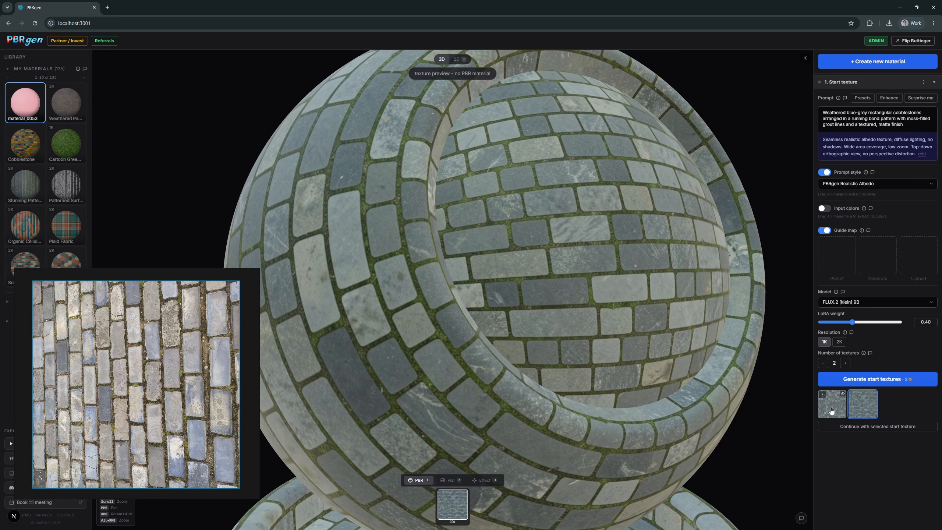
pyautogui.click(832, 410)
pyautogui.moveTo(559, 308); pyautogui.dragTo(337, 313)
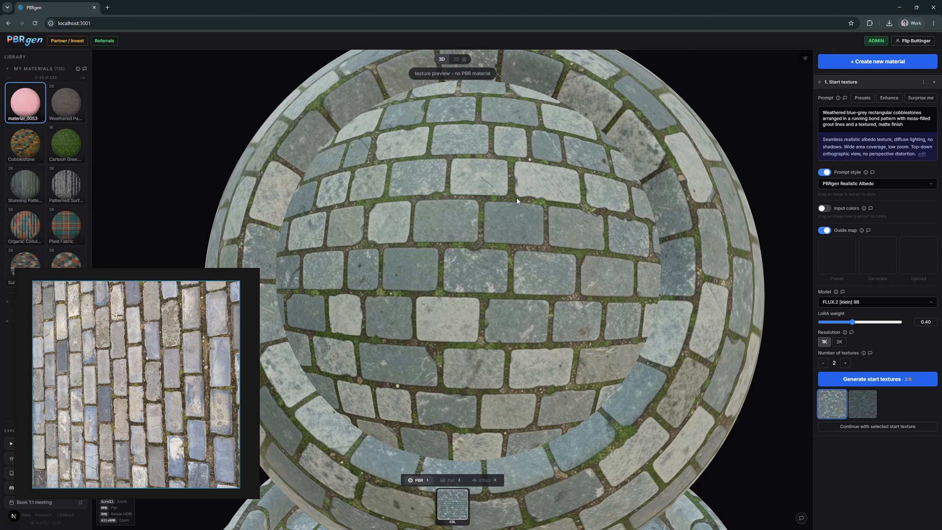
# Step: Inspect the first start texture flat in the 2D view, then return to the 3D view
pyautogui.press('v')
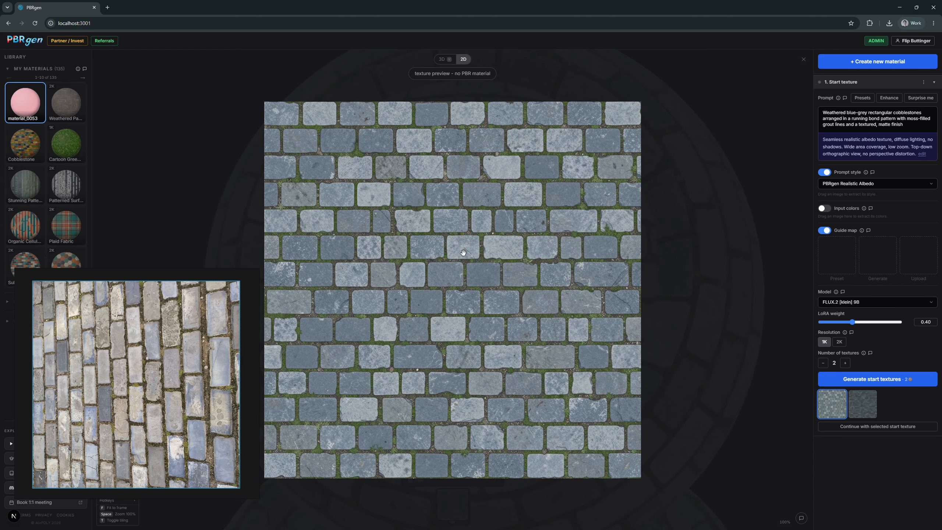
pyautogui.moveTo(463, 253); pyautogui.dragTo(518, 246)
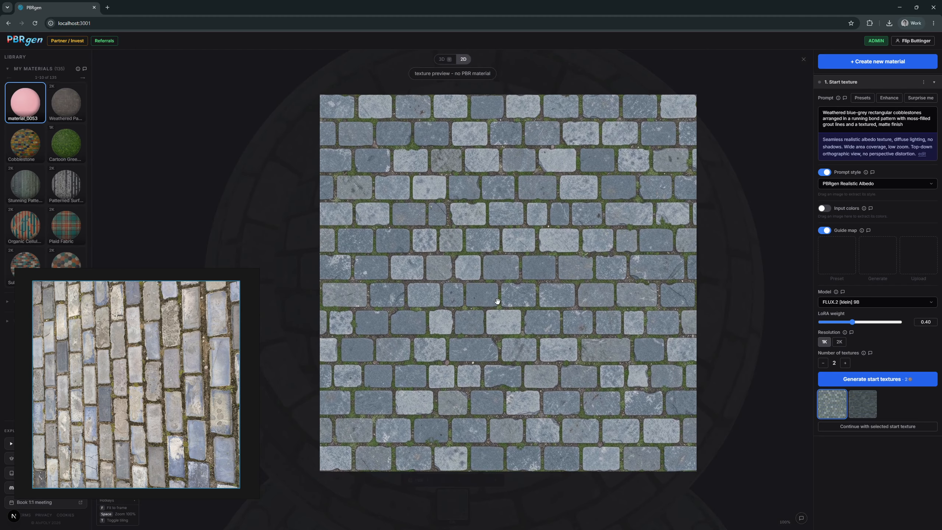
pyautogui.press('v')
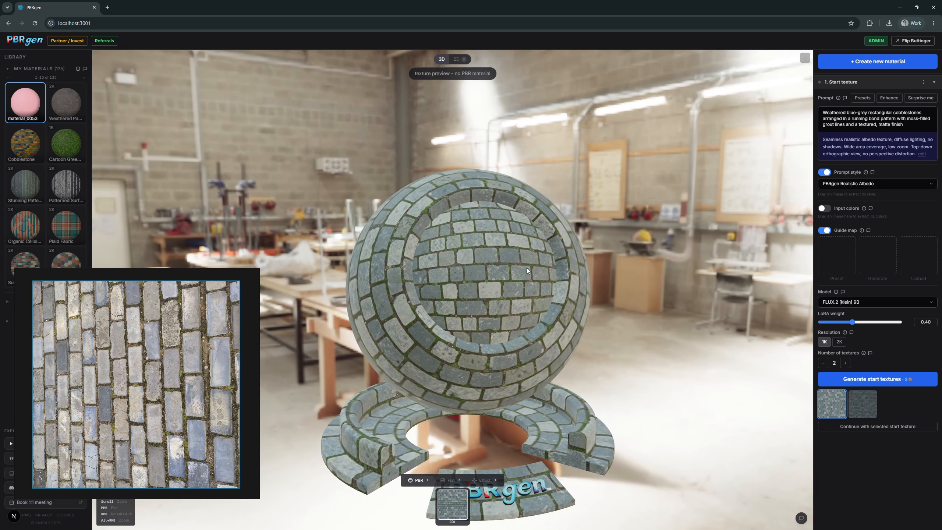
# Step: Switch the preview environment to lights only and check the 3D view settings
pyautogui.press('h')
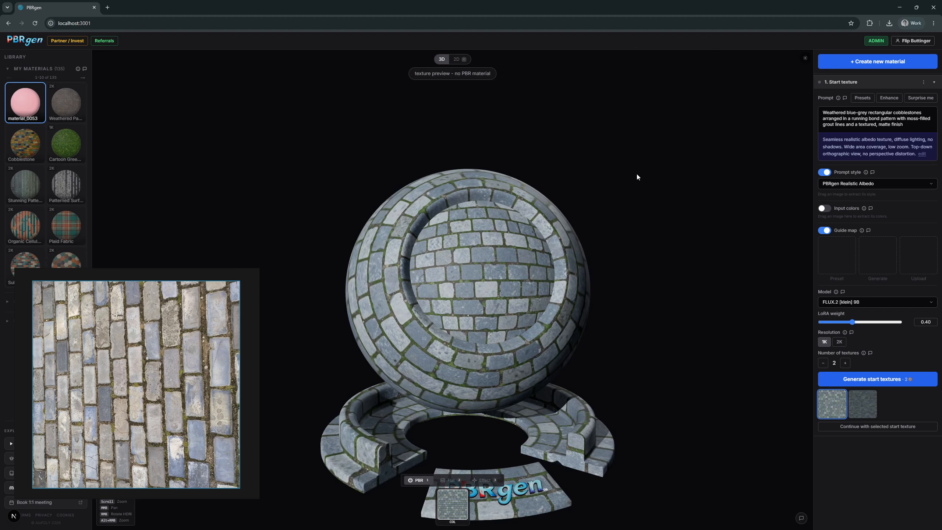
pyautogui.scroll(5, 526, 209)
pyautogui.moveTo(619, 245); pyautogui.dragTo(402, 269)
pyautogui.scroll(5, 541, 262)
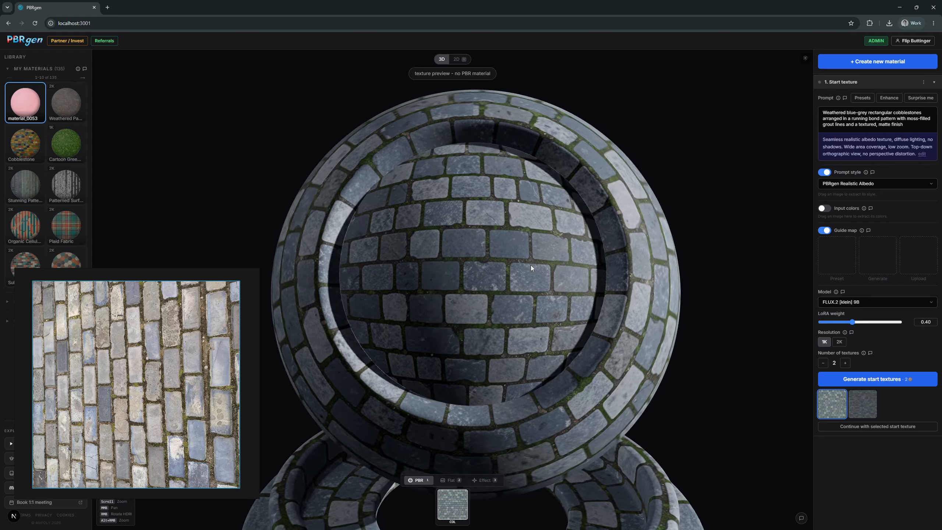
pyautogui.scroll(-5, 534, 256)
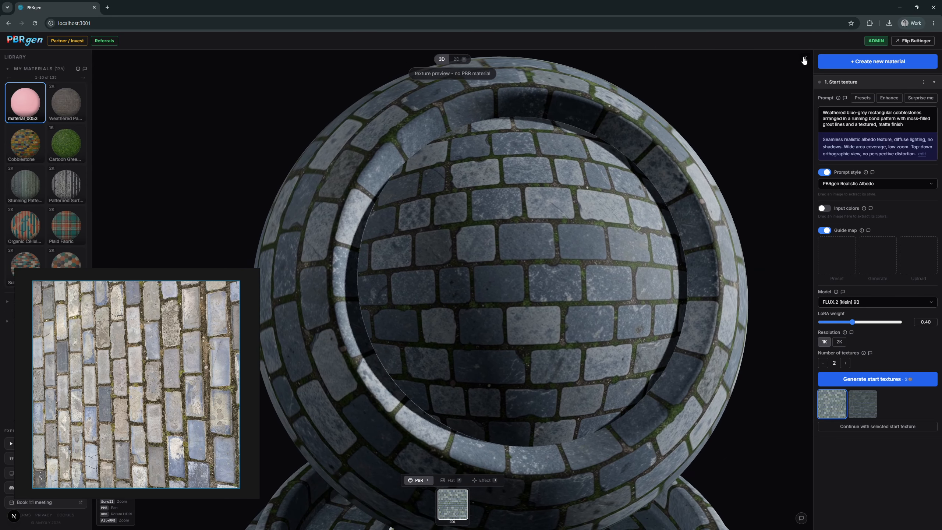
pyautogui.click(806, 58)
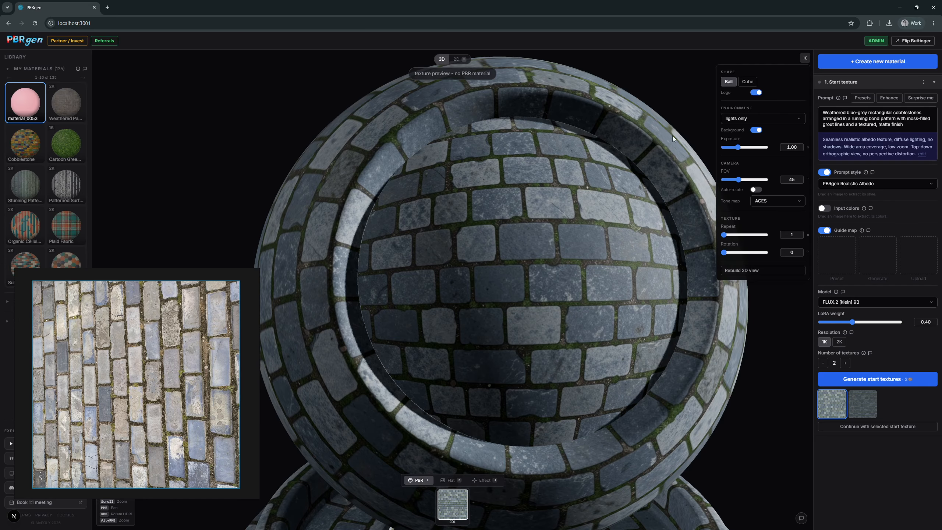
pyautogui.click(803, 61)
# Step: Examine the first start texture from several angles under the lights, then select the second one and view it up close
pyautogui.moveTo(543, 249); pyautogui.dragTo(563, 244)
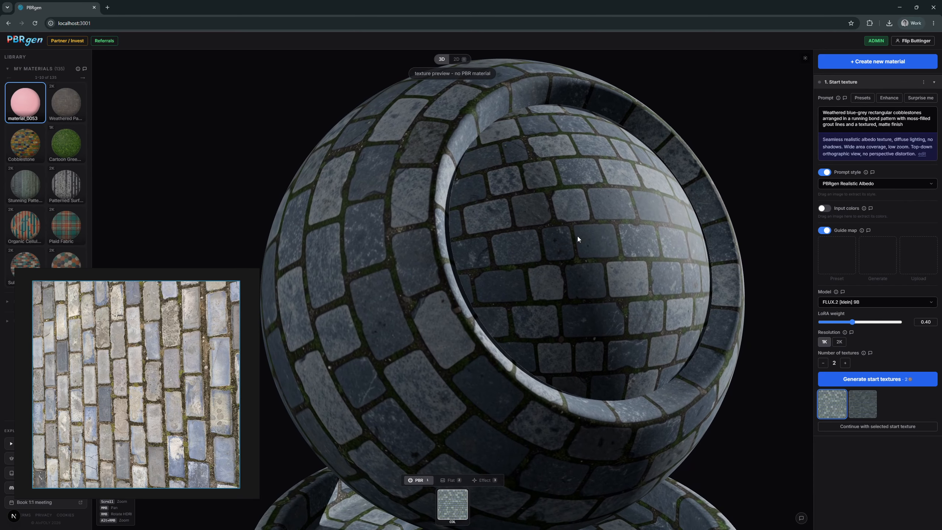
pyautogui.moveTo(620, 210)
pyautogui.mouseDown()
pyautogui.moveTo(640, 205)
pyautogui.moveTo(594, 209)
pyautogui.moveTo(615, 208)
pyautogui.mouseUp()
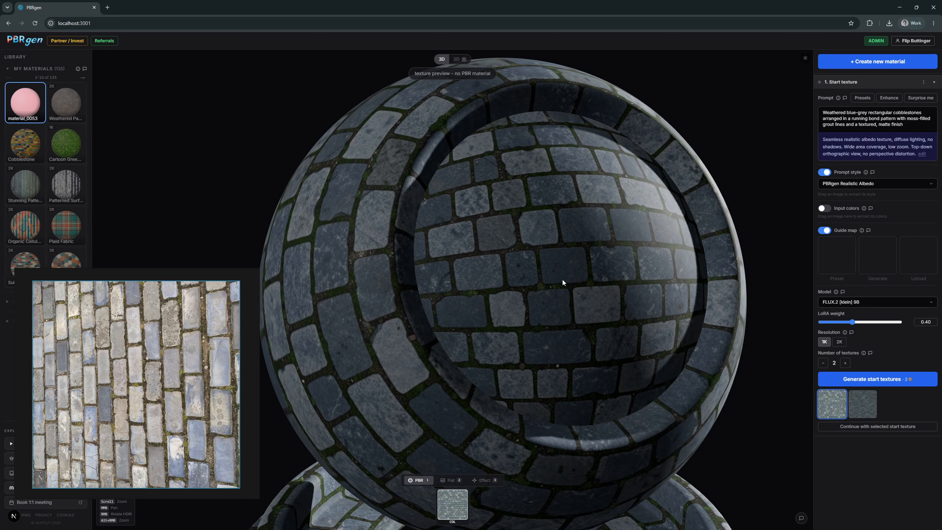
pyautogui.moveTo(628, 252); pyautogui.dragTo(602, 252)
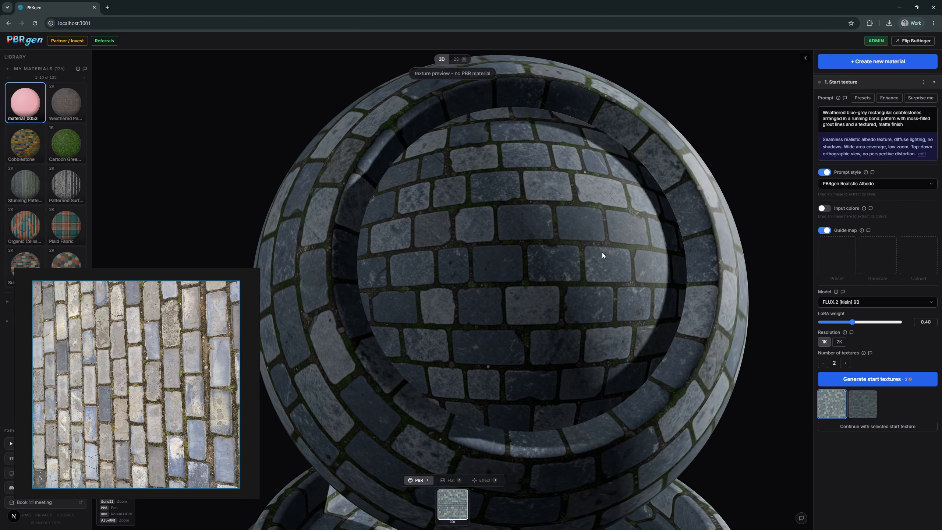
pyautogui.scroll(5, 603, 232)
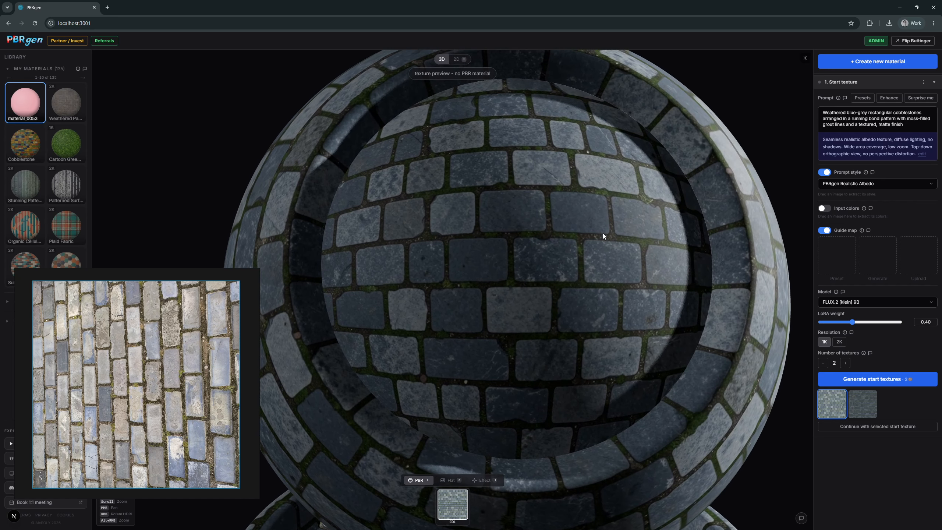
pyautogui.scroll(-5, 615, 230)
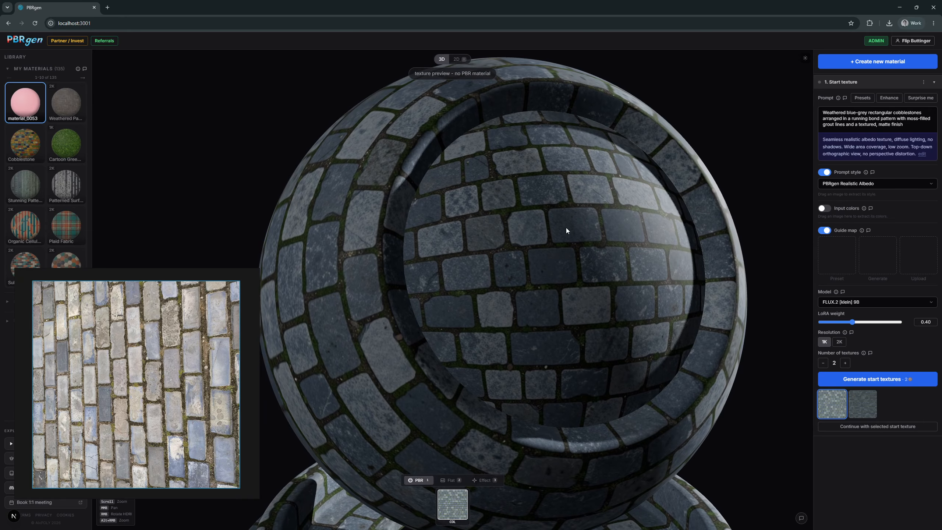
pyautogui.click(863, 403)
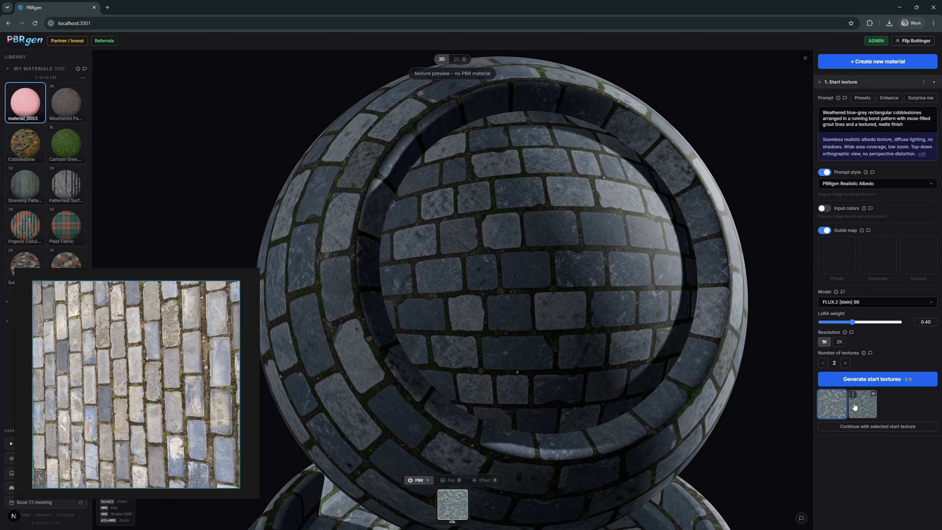
pyautogui.scroll(5, 529, 283)
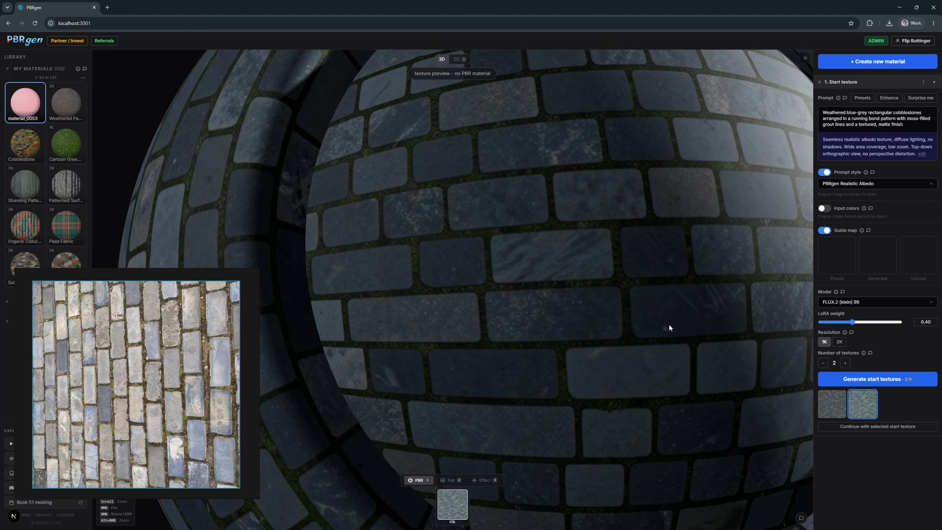
# Step: Generate two new start textures using a bond brick guide map with 8 columns, 16 rows and a 17 px gap
pyautogui.click(868, 262)
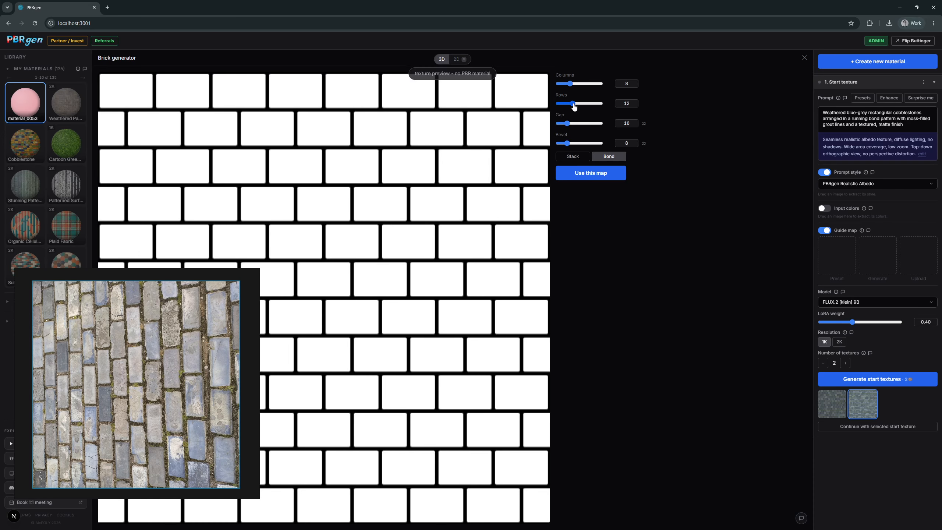
pyautogui.moveTo(573, 107); pyautogui.dragTo(569, 124)
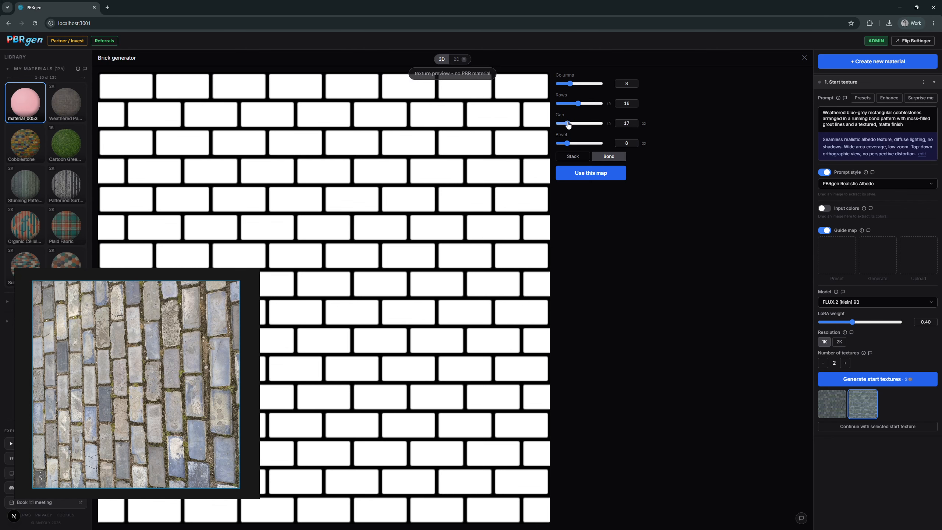
pyautogui.click(604, 179)
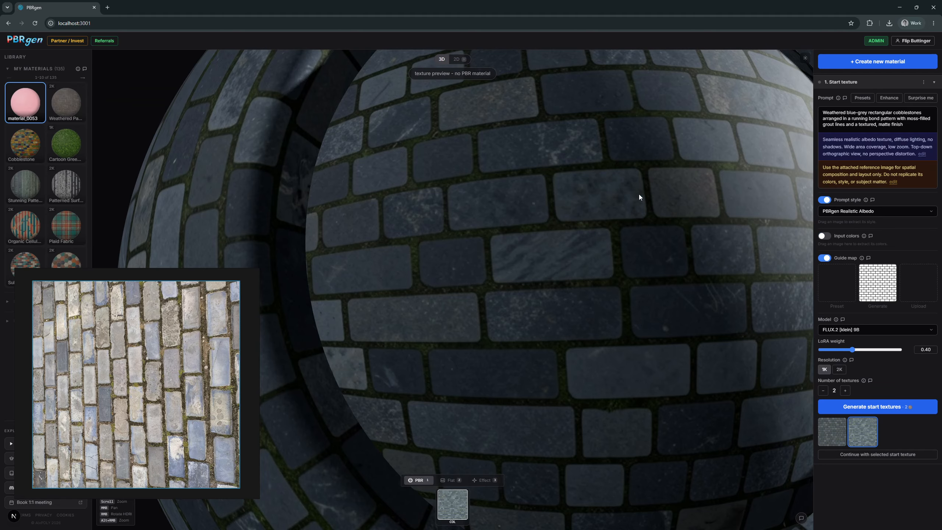
pyautogui.click(888, 408)
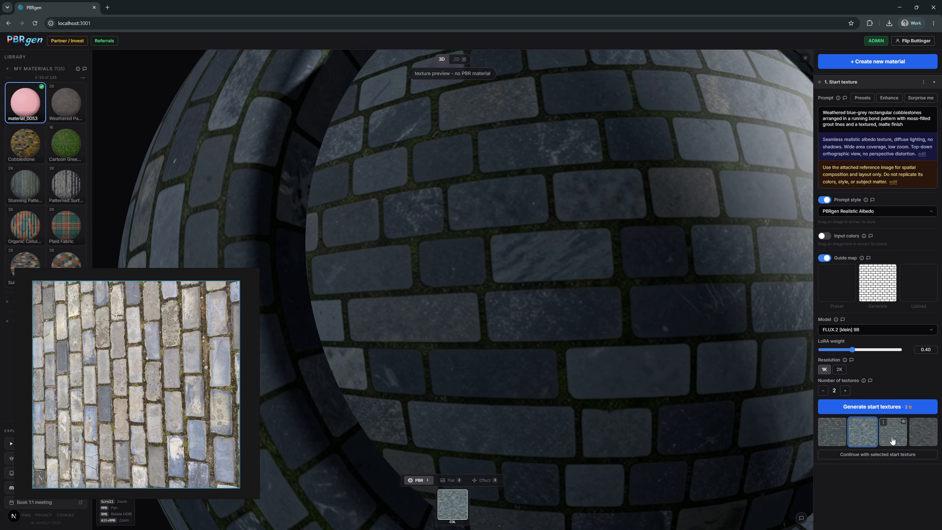
# Step: Select the third start texture and compare it flat in the 2D view with the reference photo
pyautogui.click(892, 440)
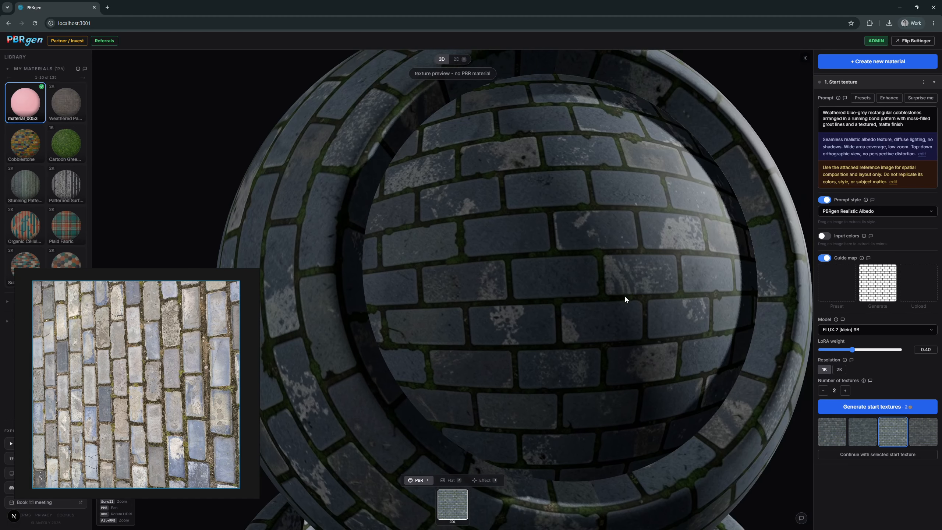
pyautogui.press('v')
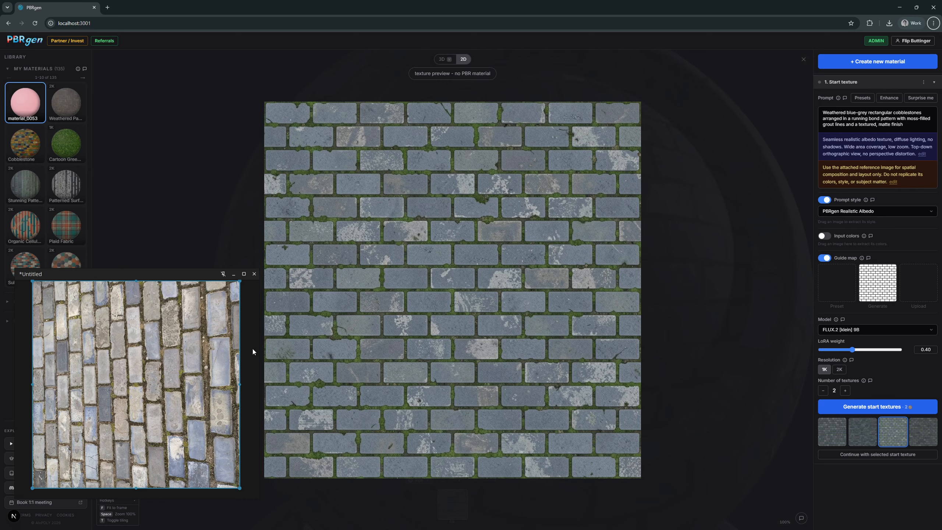
pyautogui.moveTo(876, 424)
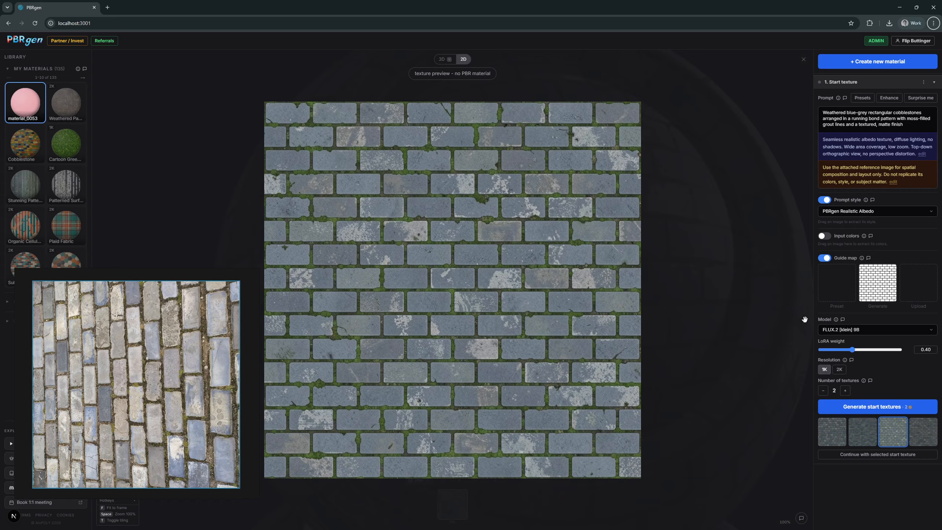
# Step: Replace the guide map with a bond brick map of 6 columns and 16 rows, and generate two more start textures
pyautogui.click(880, 287)
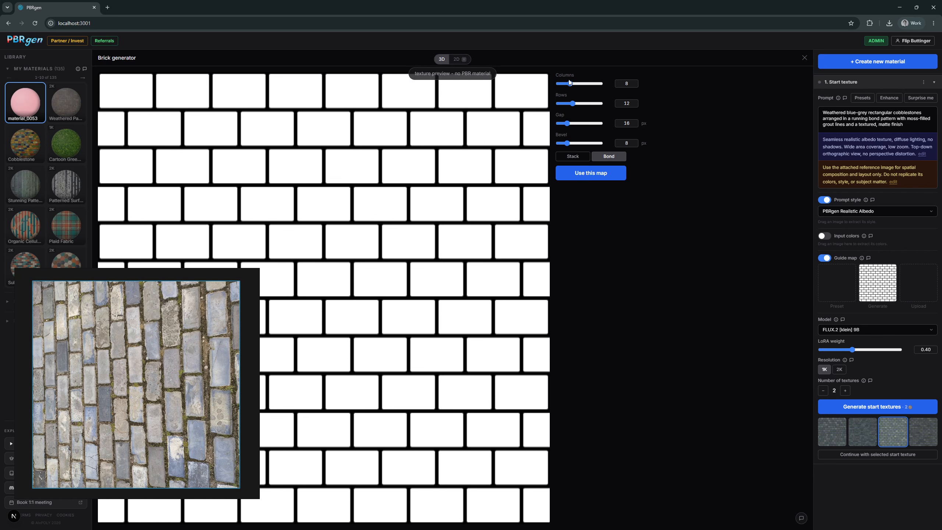
pyautogui.moveTo(573, 104); pyautogui.dragTo(584, 108)
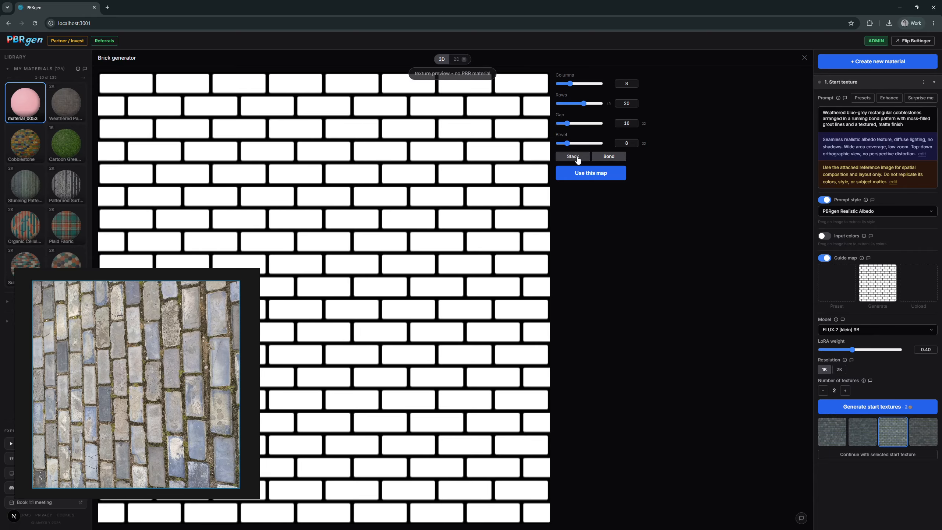
pyautogui.moveTo(575, 86); pyautogui.dragTo(578, 106)
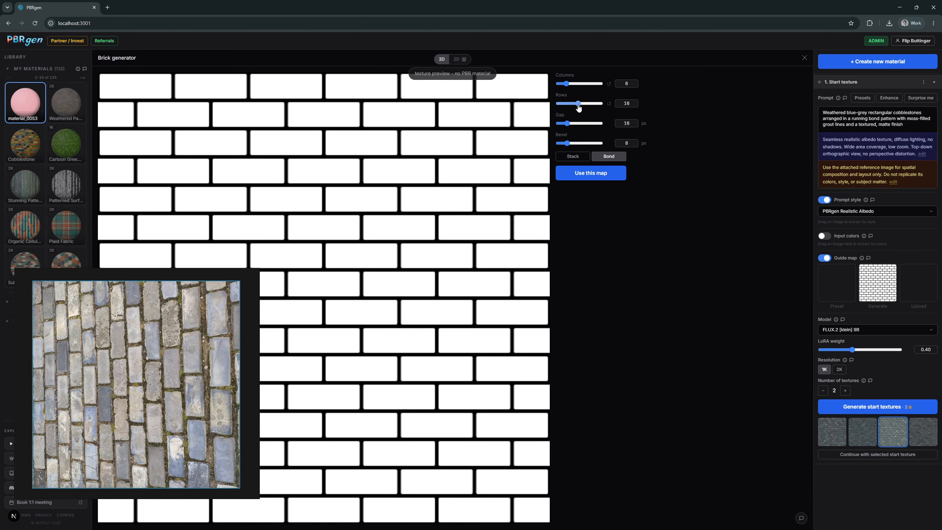
pyautogui.click(591, 173)
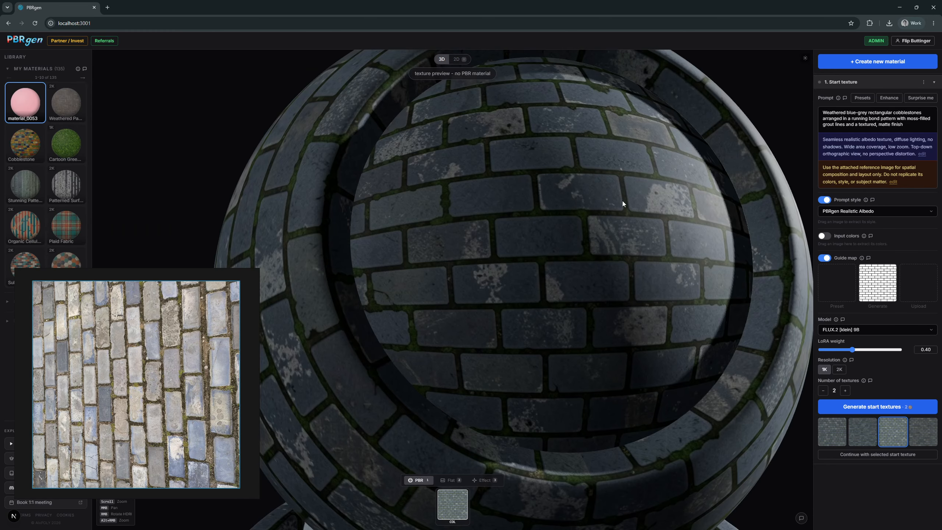
pyautogui.click(875, 411)
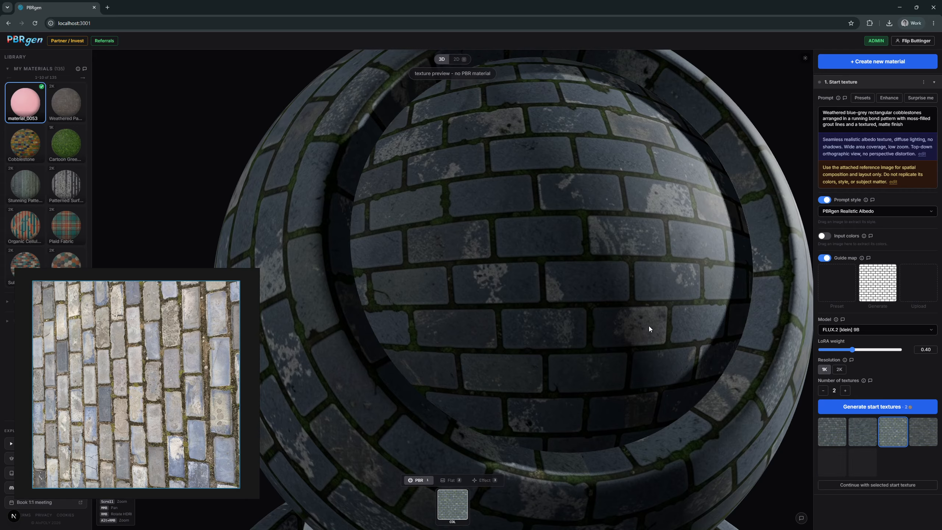
# Step: Compare the fifth and sixth start textures on the 3D ball, then return to the third one
pyautogui.click(830, 474)
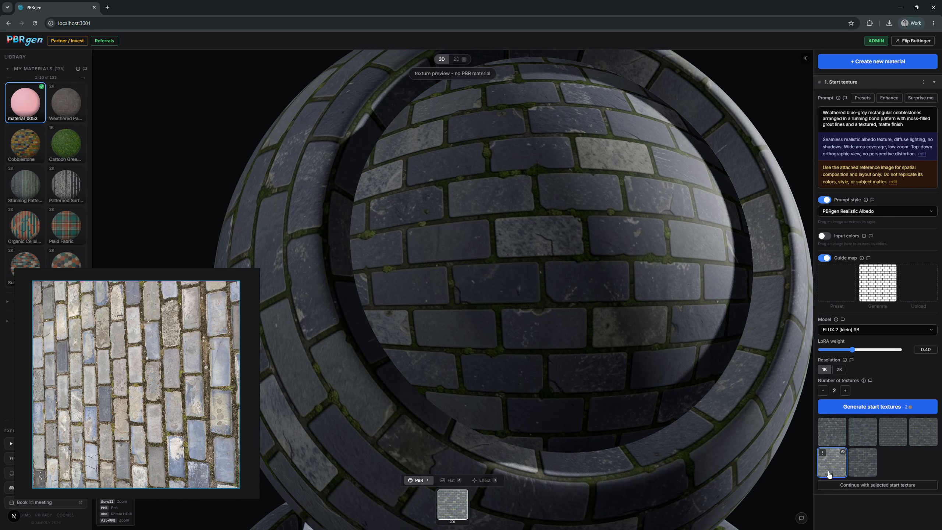
pyautogui.click(865, 470)
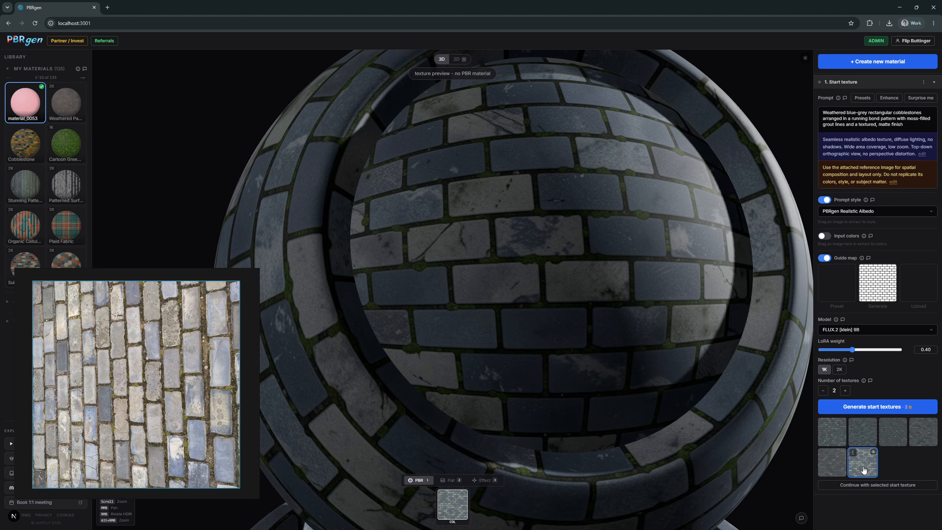
pyautogui.click(890, 443)
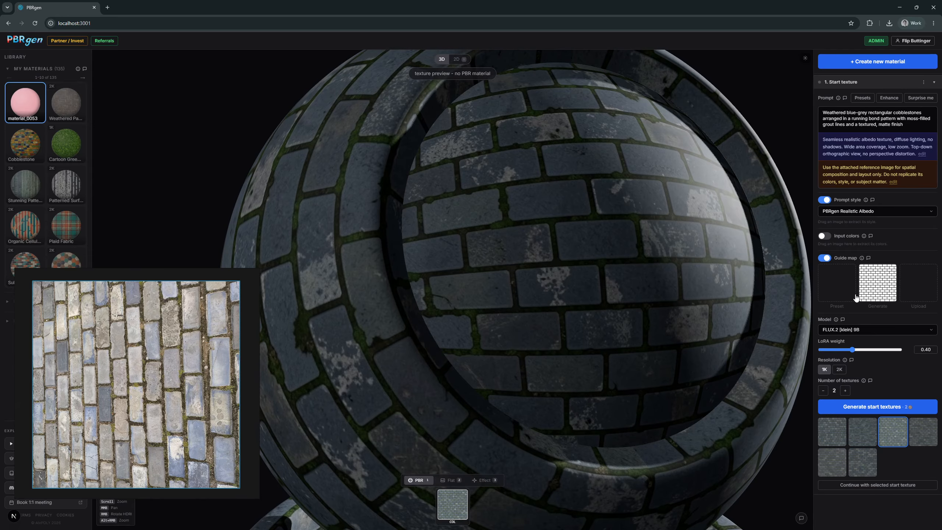
# Step: Generate two more start textures from a brick guide map with 6 columns and 18 rows, and select the first of them
pyautogui.click(879, 292)
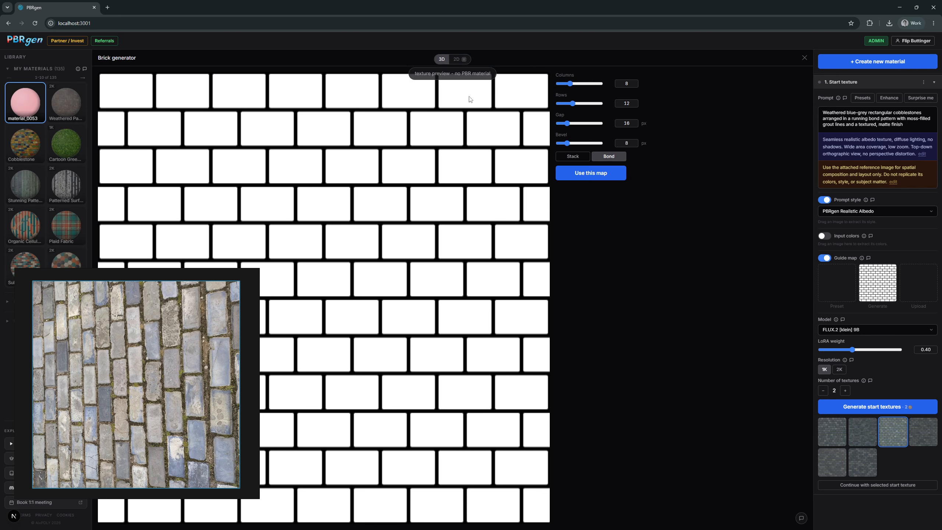
pyautogui.moveTo(572, 104)
pyautogui.mouseDown()
pyautogui.moveTo(582, 105)
pyautogui.moveTo(567, 86)
pyautogui.mouseUp()
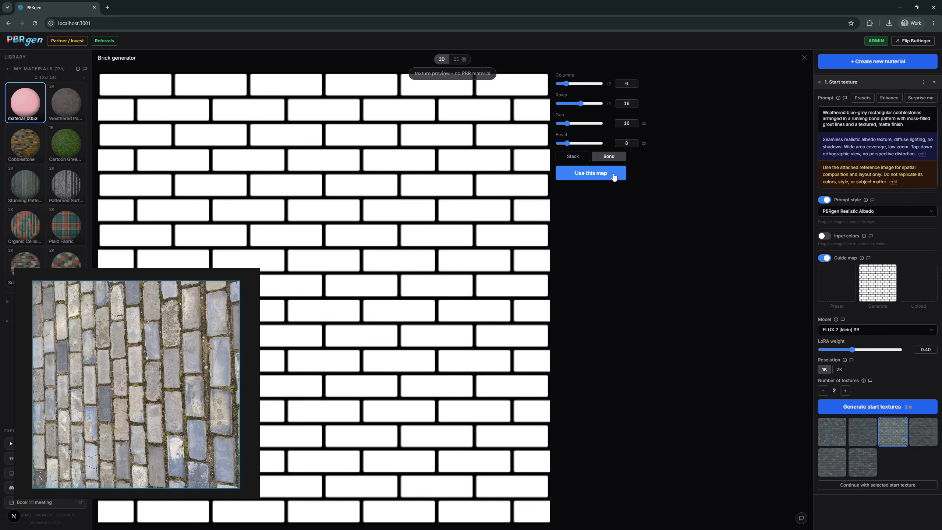
pyautogui.click(591, 173)
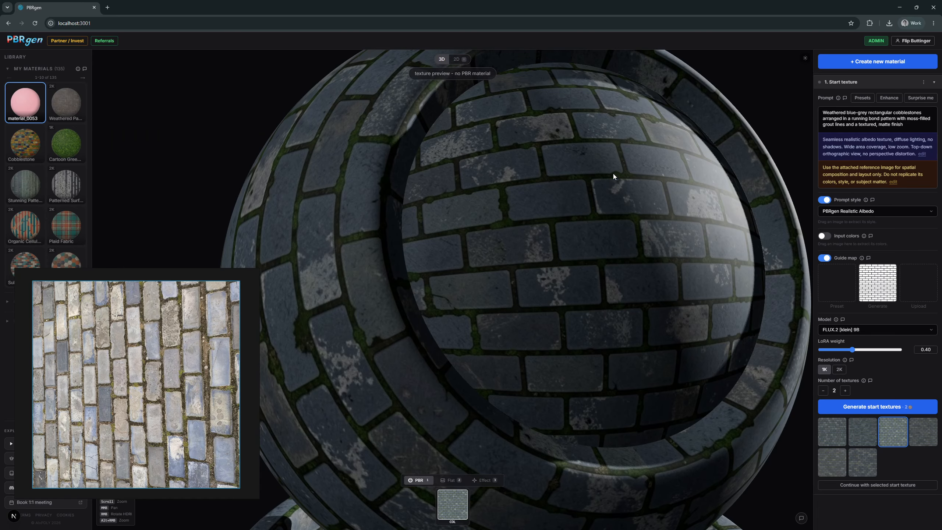
pyautogui.click(884, 407)
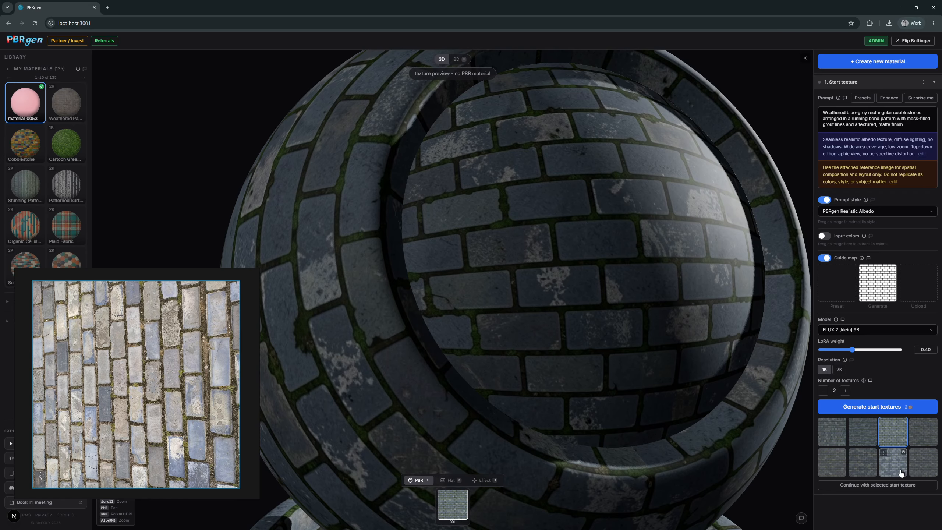
pyautogui.click(901, 473)
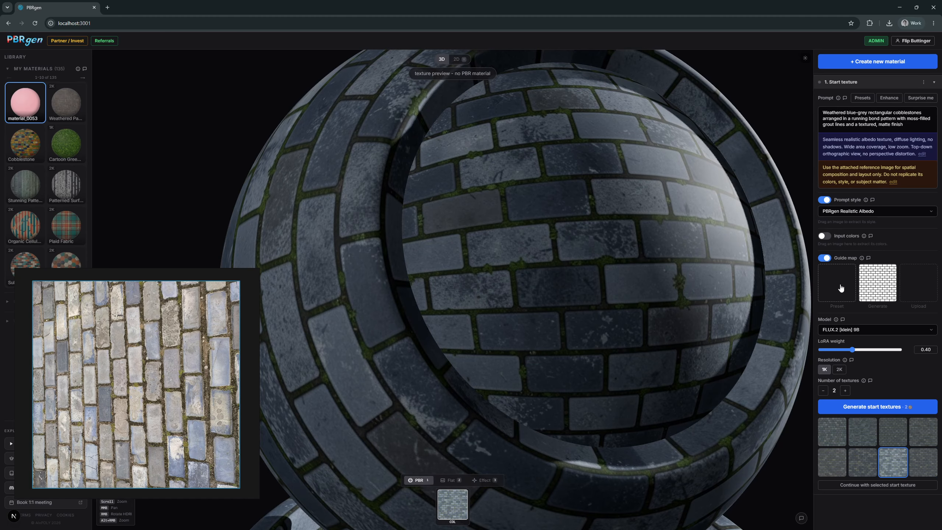
# Step: Switch the guide map to a brick preset and generate a single start texture from it
pyautogui.click(827, 259)
pyautogui.click(825, 230)
pyautogui.click(867, 287)
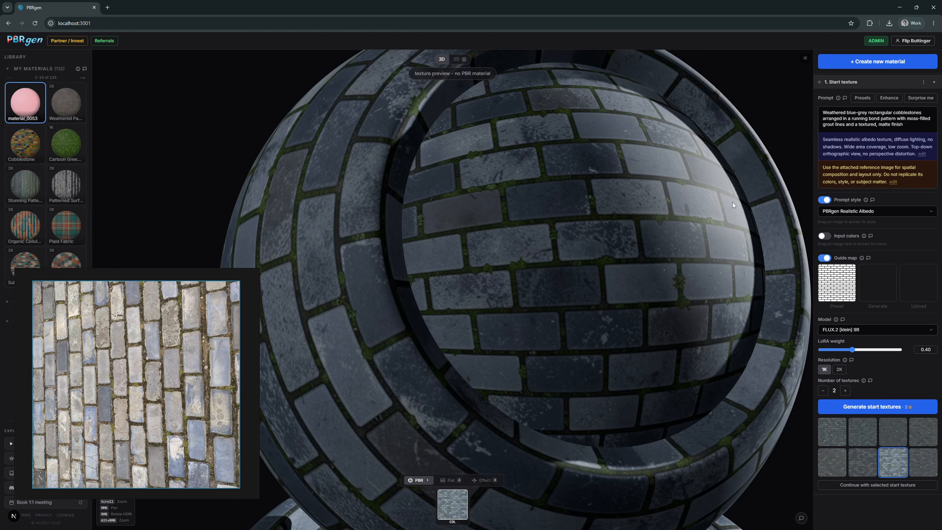
pyautogui.click(733, 205)
pyautogui.click(823, 391)
pyautogui.click(856, 407)
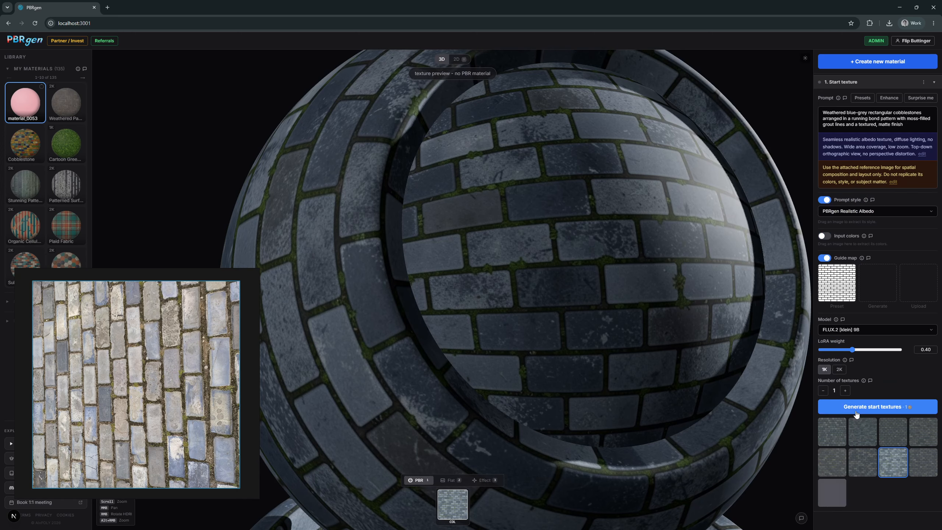
# Step: Replace the preset with a generated bond brick map of 8 columns and 16 rows, and generate one start texture
pyautogui.click(868, 287)
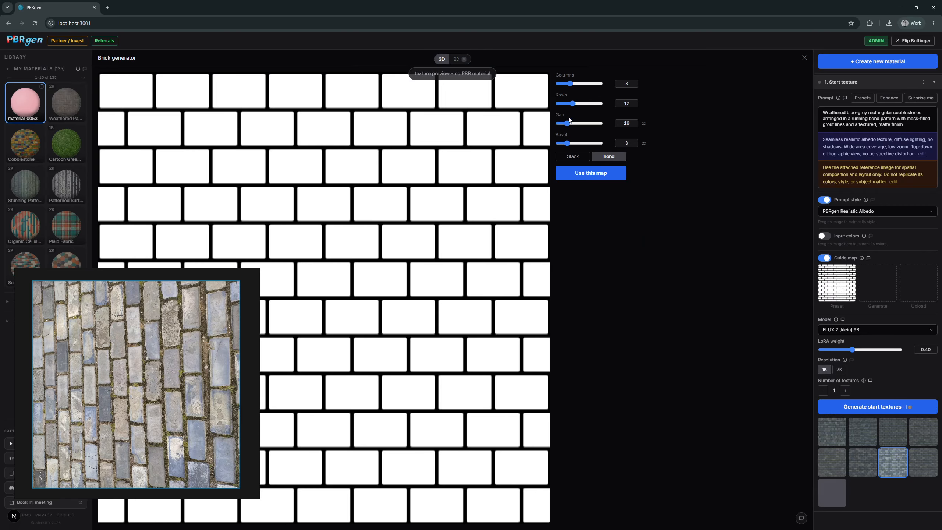
pyautogui.moveTo(573, 107); pyautogui.dragTo(578, 105)
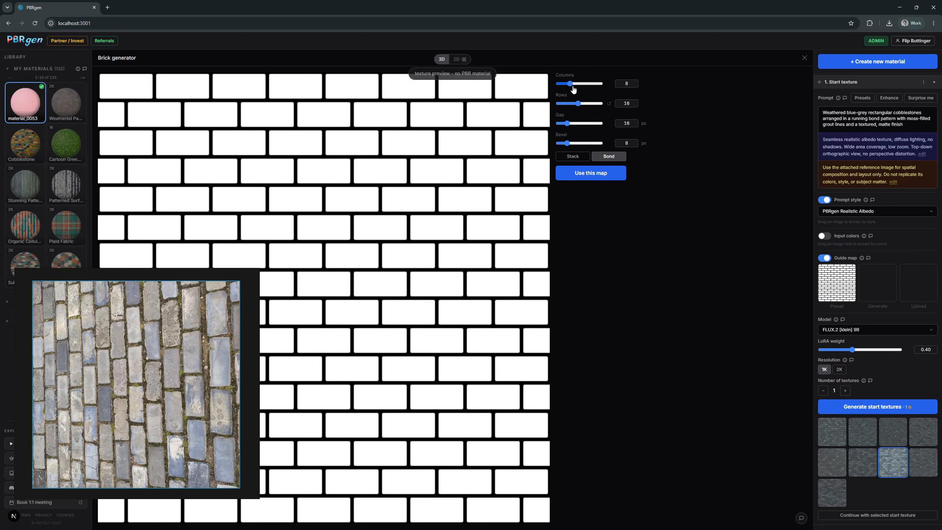
pyautogui.click(588, 178)
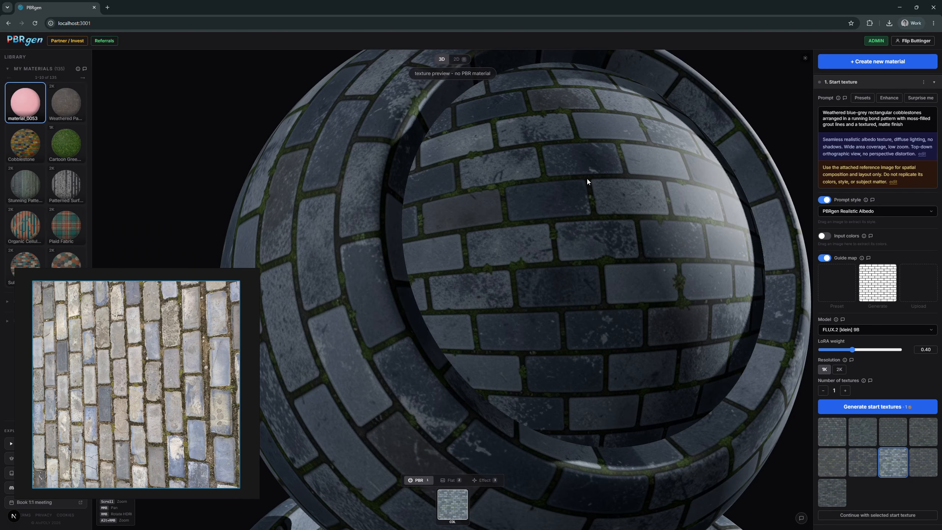
pyautogui.click(859, 408)
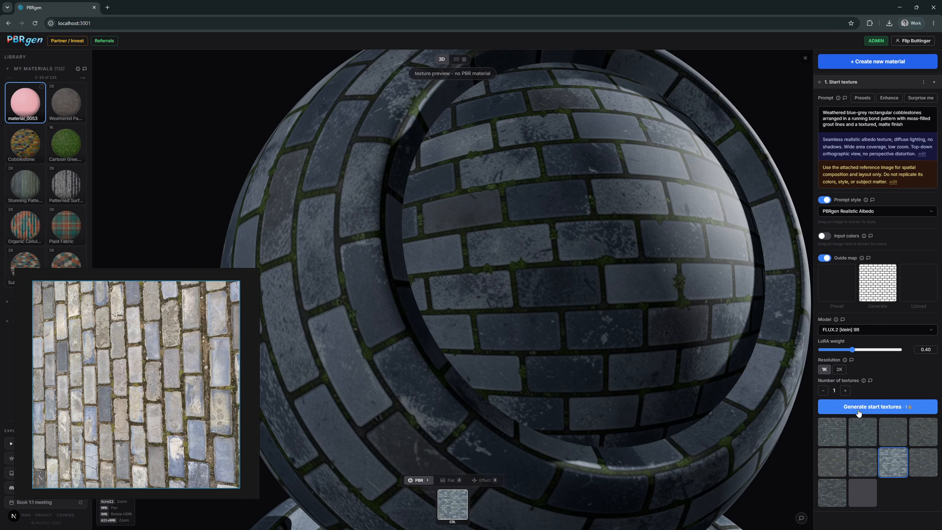
# Step: Examine the start texture made from the preset map on the 3D ball and compare it with the seventh one
pyautogui.click(834, 493)
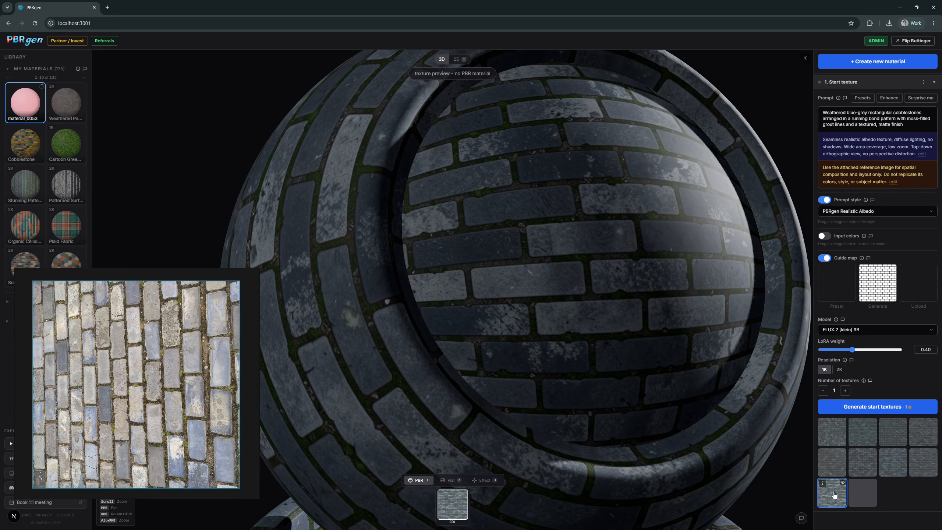
pyautogui.moveTo(519, 291)
pyautogui.mouseDown()
pyautogui.moveTo(487, 300)
pyautogui.moveTo(514, 300)
pyautogui.mouseUp()
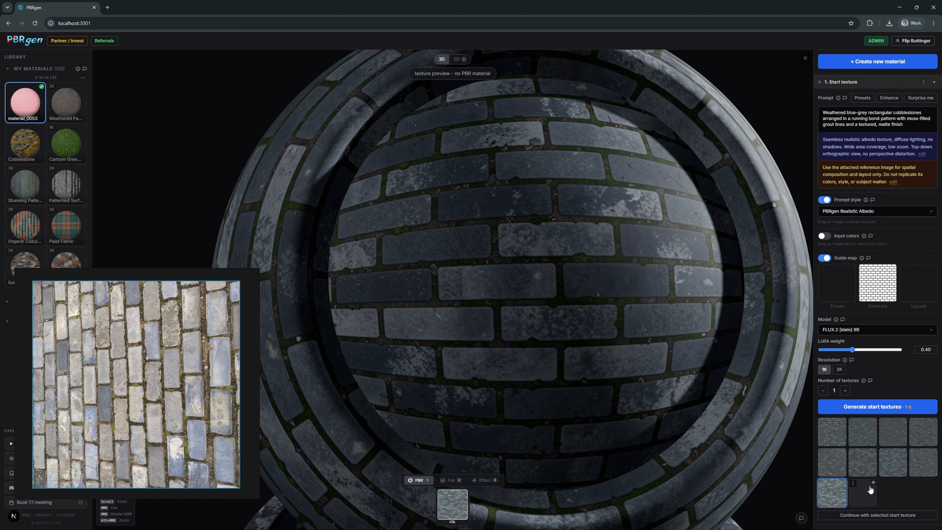
pyautogui.click(894, 464)
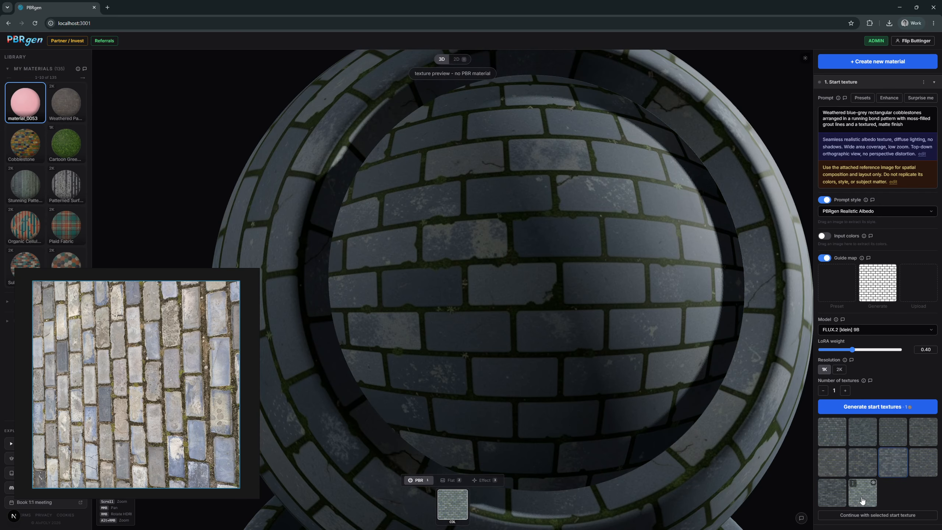
# Step: Select the tenth start texture and examine its stones and mossy joints on the 3D ball, close up and from several angles
pyautogui.click(873, 492)
pyautogui.scroll(5, 525, 327)
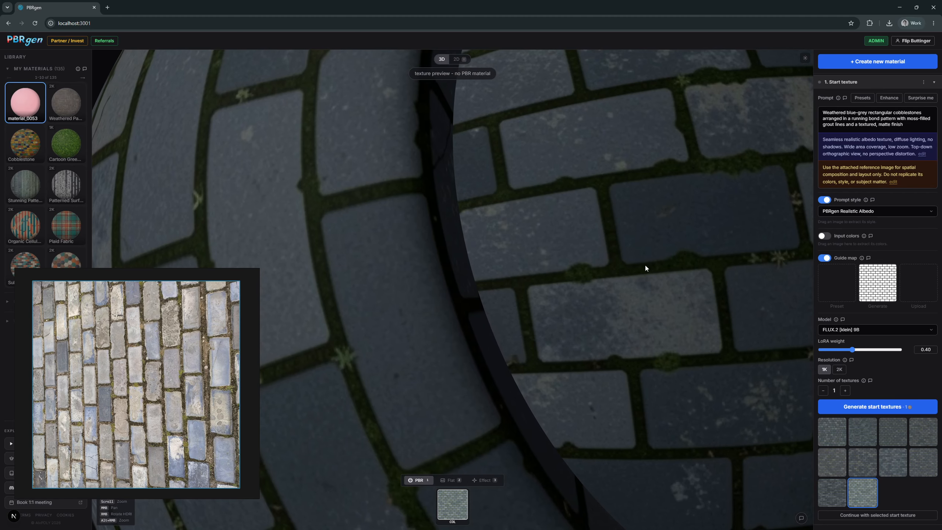
pyautogui.scroll(-5, 662, 241)
pyautogui.moveTo(638, 260); pyautogui.dragTo(647, 268)
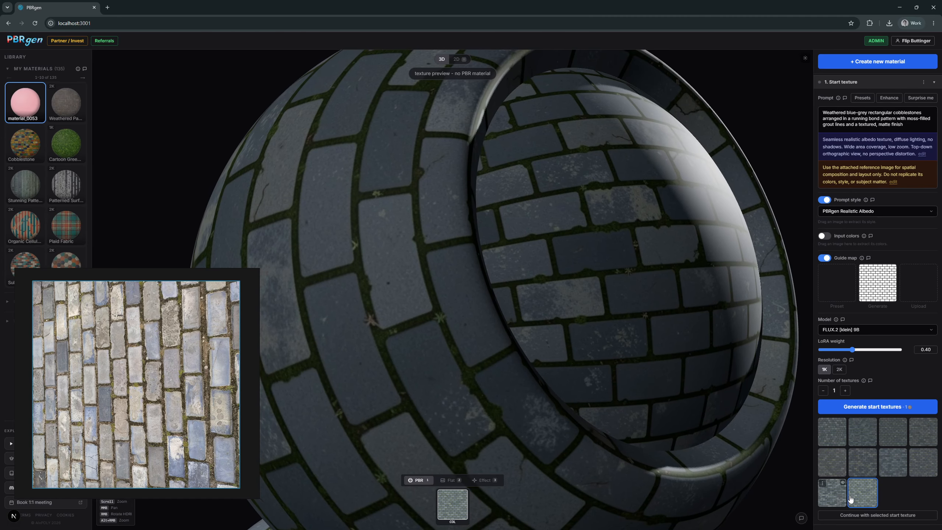
pyautogui.moveTo(587, 289); pyautogui.dragTo(558, 264)
pyautogui.scroll(-4, 561, 262)
pyautogui.scroll(4, 562, 277)
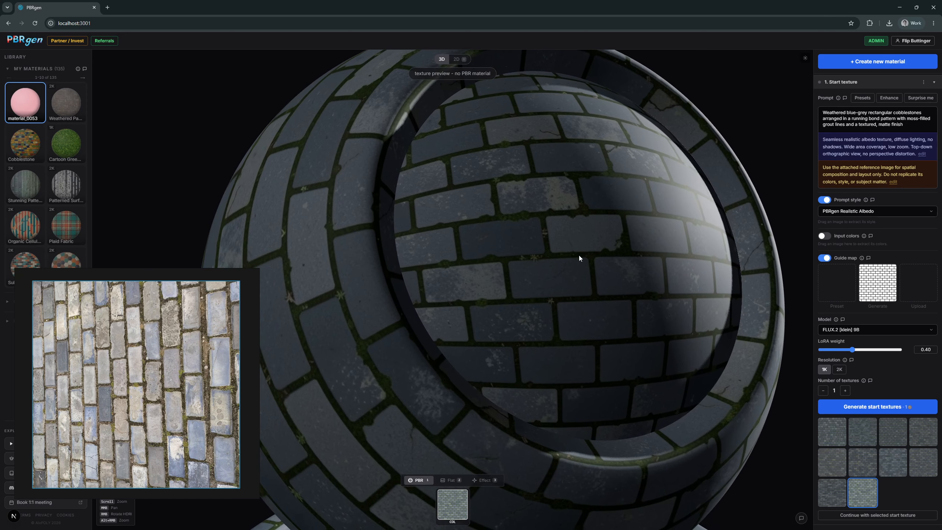
pyautogui.scroll(3, 578, 256)
pyautogui.scroll(2, 659, 234)
pyautogui.scroll(-5, 566, 255)
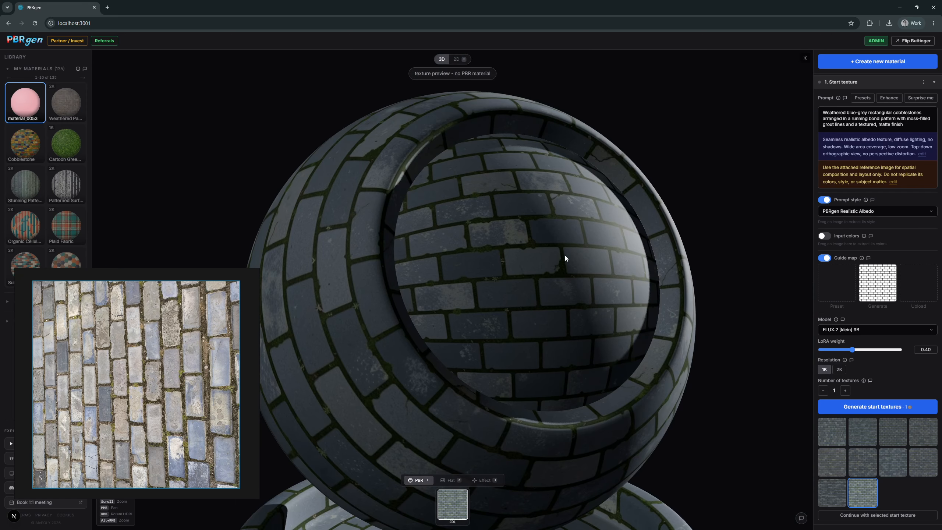
pyautogui.moveTo(566, 255); pyautogui.dragTo(527, 264)
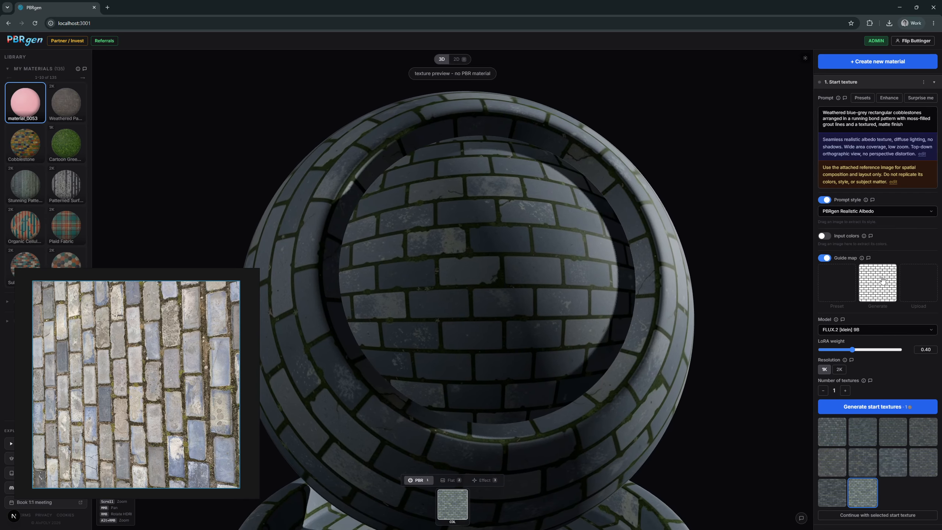
pyautogui.moveTo(512, 290)
pyautogui.mouseDown()
pyautogui.moveTo(534, 289)
pyautogui.moveTo(510, 287)
pyautogui.mouseUp()
pyautogui.scroll(3, 510, 288)
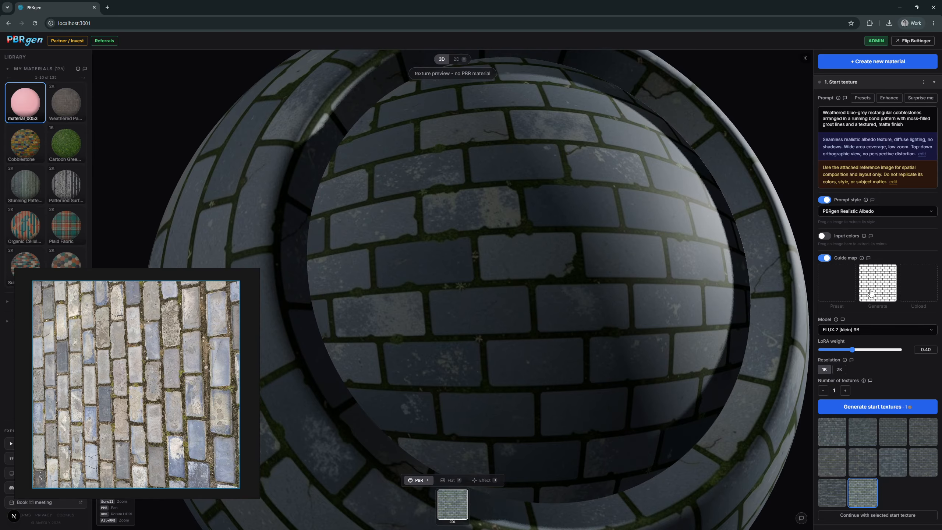
# Step: Extract the input colors from the cobblestone reference photo and generate two start textures with them
pyautogui.press('v')
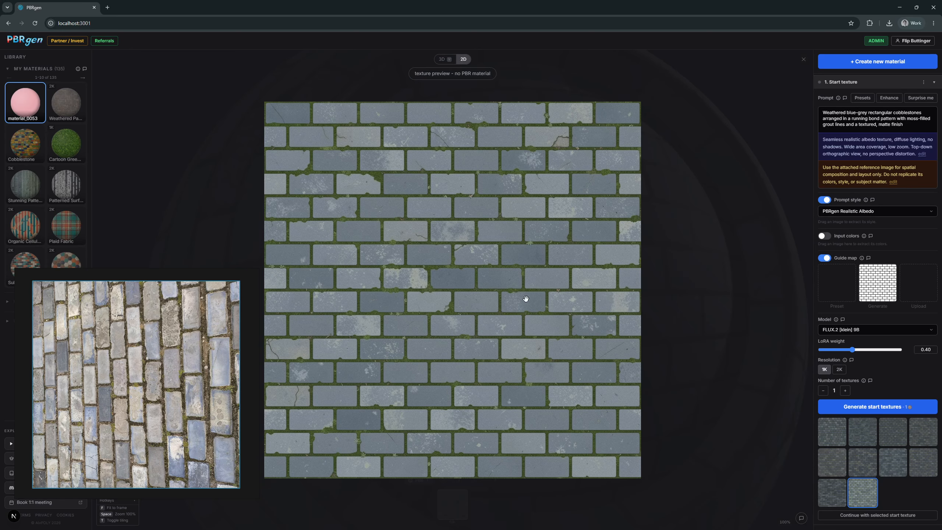
pyautogui.moveTo(889, 469)
pyautogui.moveTo(200, 482); pyautogui.dragTo(855, 242)
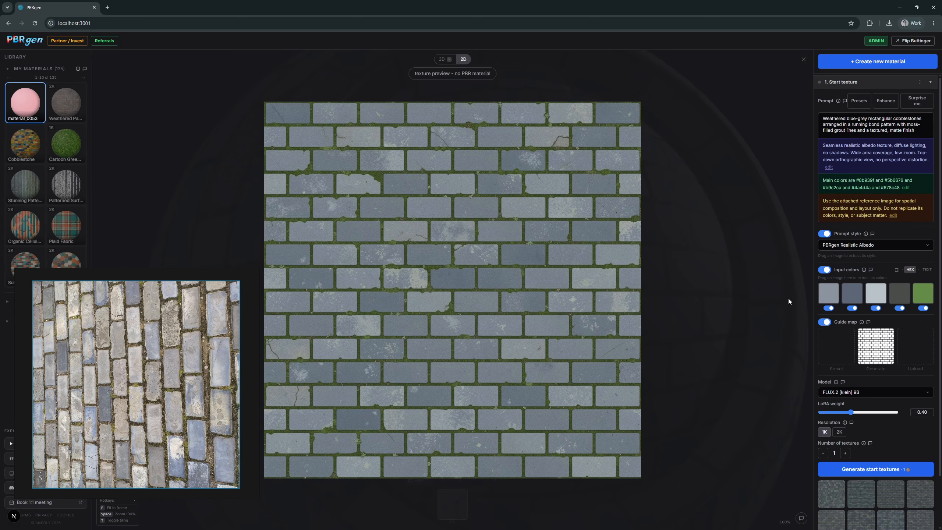
pyautogui.scroll(-2, 852, 408)
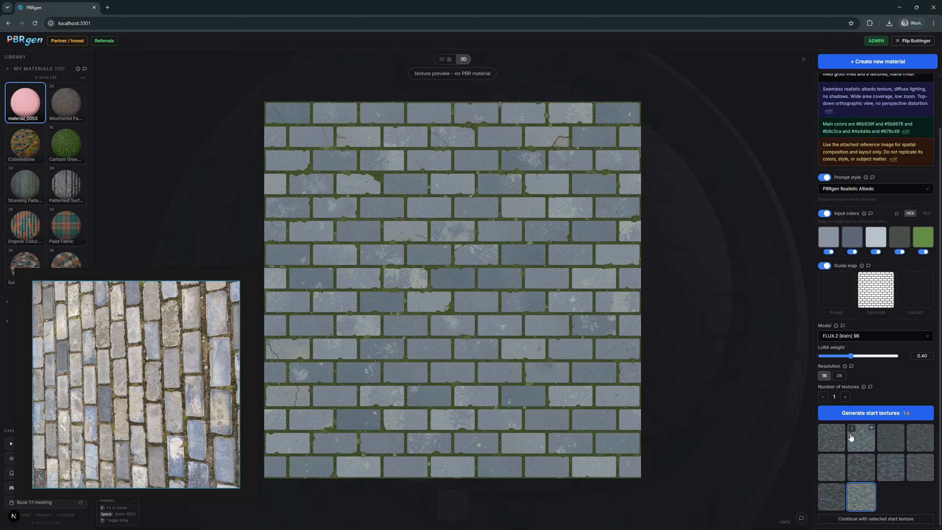
pyautogui.click(844, 397)
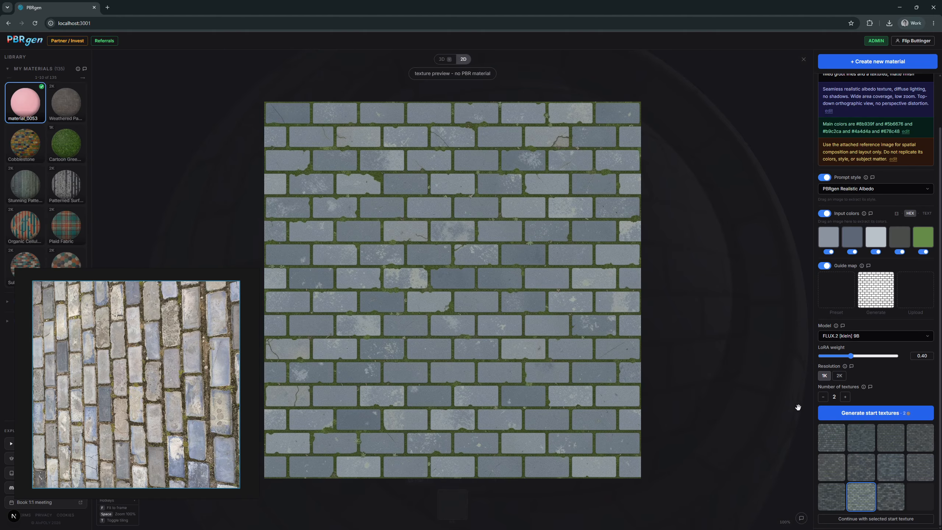
# Step: Examine the eleventh and twelfth start textures in the 2D view and compare their stone colors with the reference photo
pyautogui.click(893, 507)
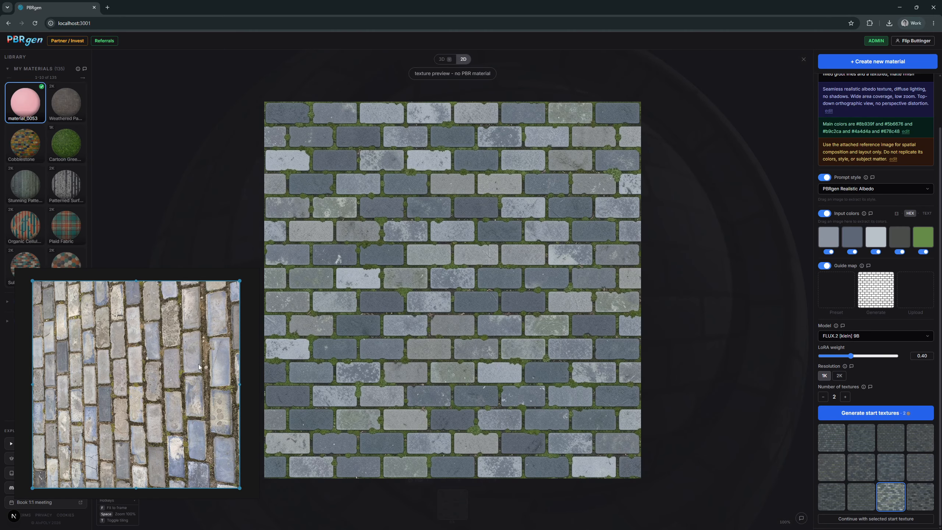
pyautogui.click(927, 506)
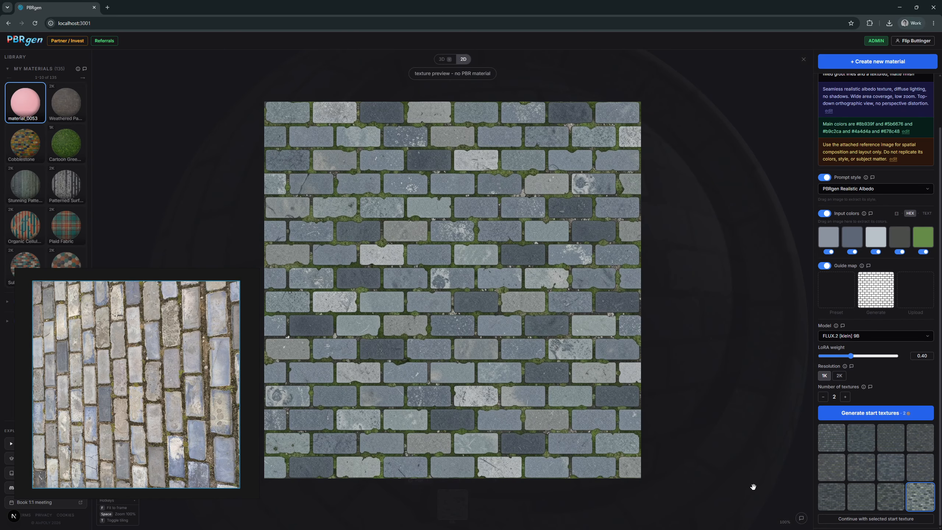
pyautogui.moveTo(406, 347); pyautogui.dragTo(444, 337)
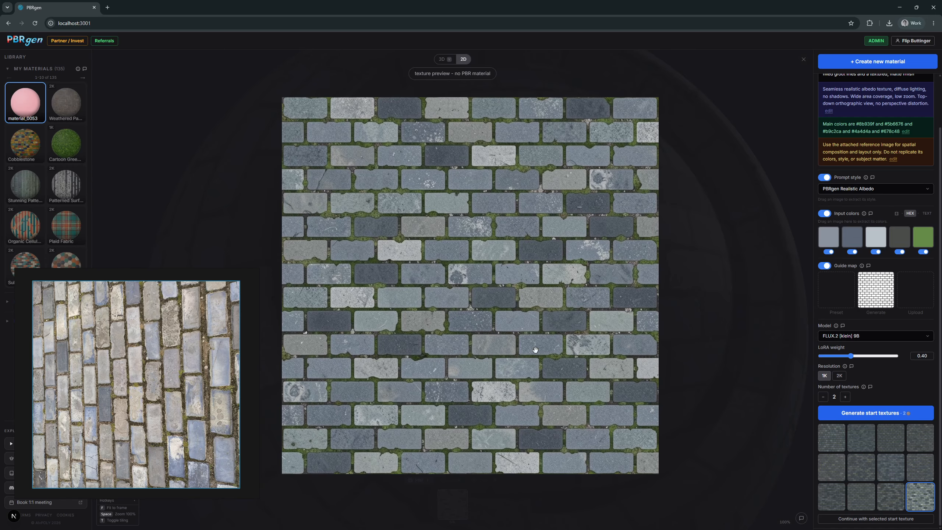
pyautogui.moveTo(545, 336); pyautogui.dragTo(551, 335)
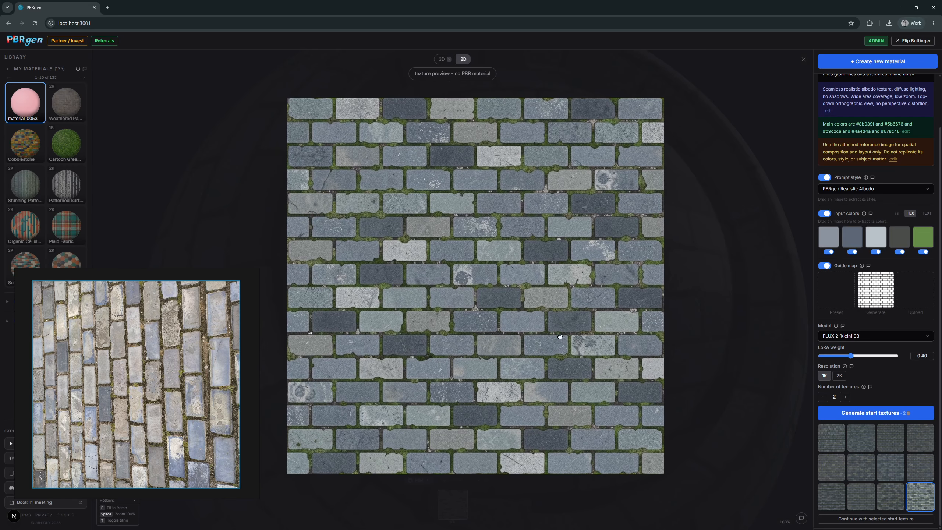
# Step: Switch the model to Nano Banana 2 (Gemini 3.1 Flash Image) and generate two start textures
pyautogui.click(850, 336)
pyautogui.click(848, 370)
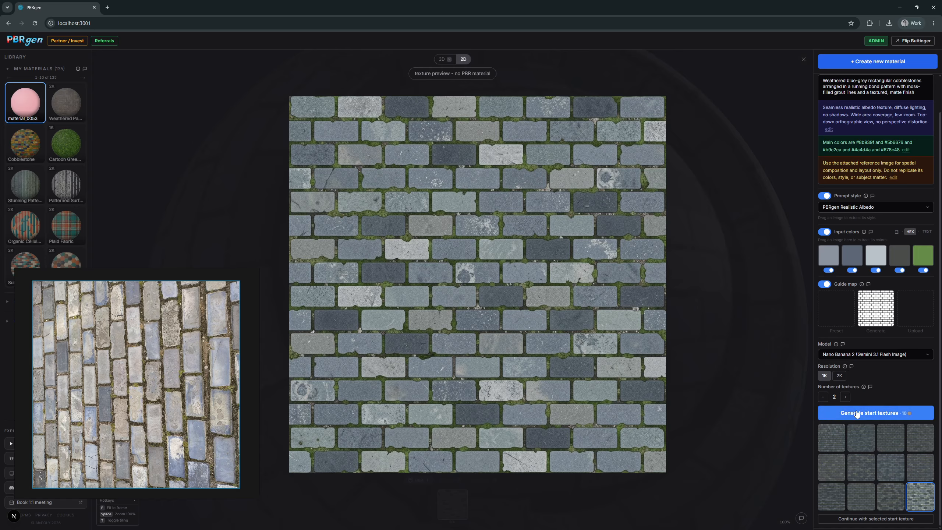
pyautogui.click(857, 416)
# Step: Generate one start texture with Nano Banana (Gemini 2.5 Flash Image) and another one with GPT Image 1.5
pyautogui.click(854, 355)
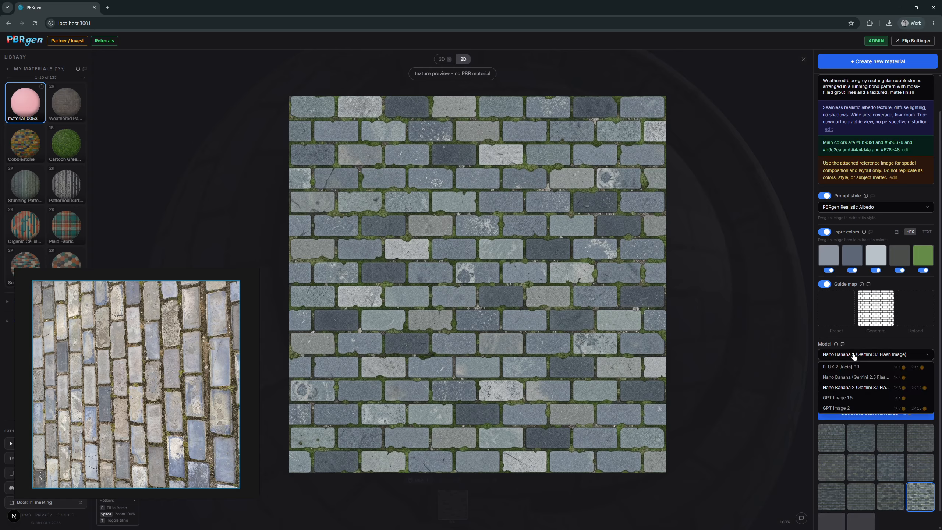
pyautogui.click(853, 377)
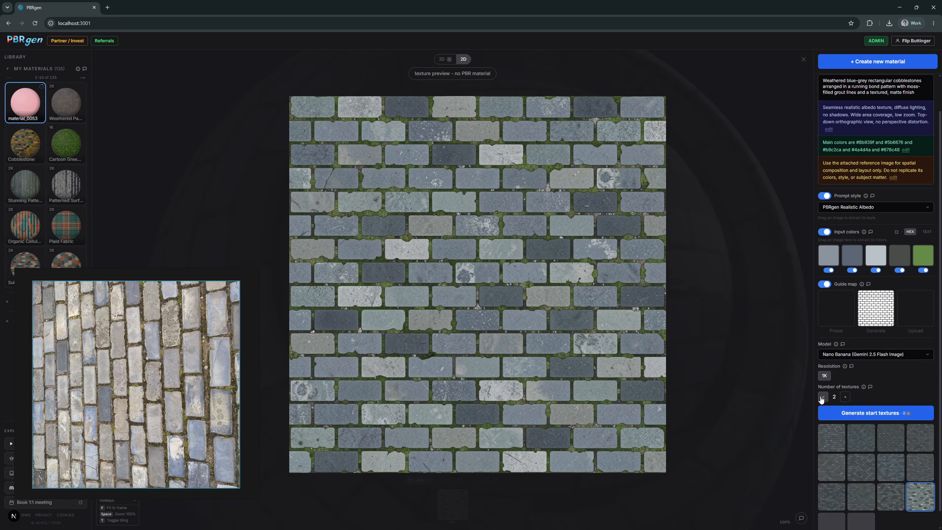
pyautogui.click(838, 411)
pyautogui.click(853, 354)
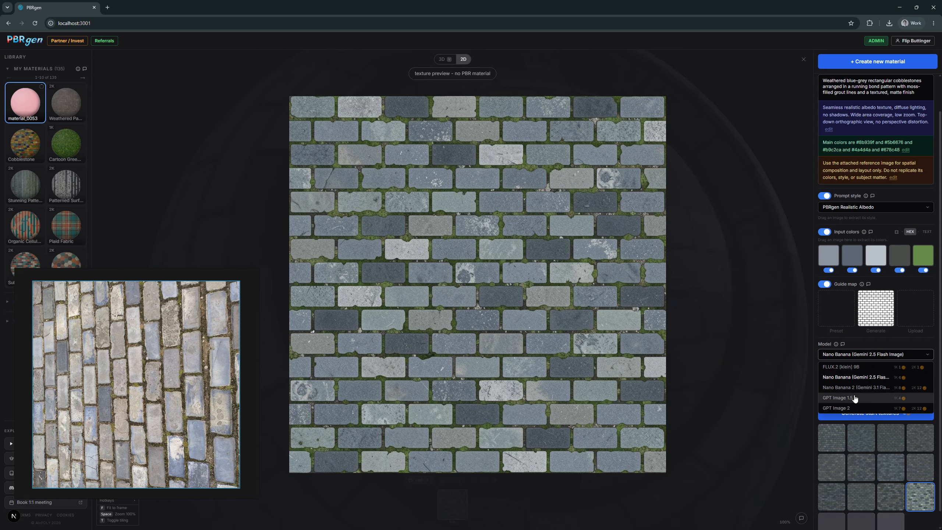
pyautogui.click(854, 400)
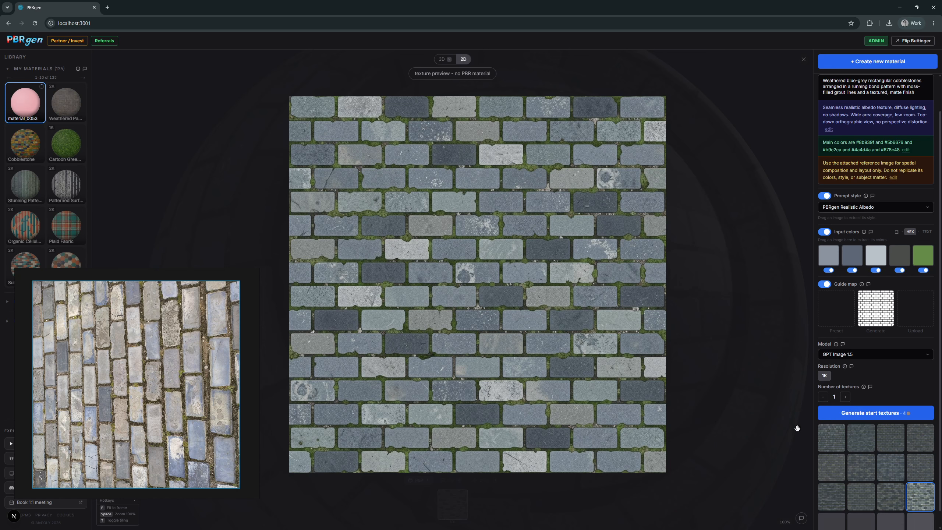
pyautogui.scroll(-1, 849, 489)
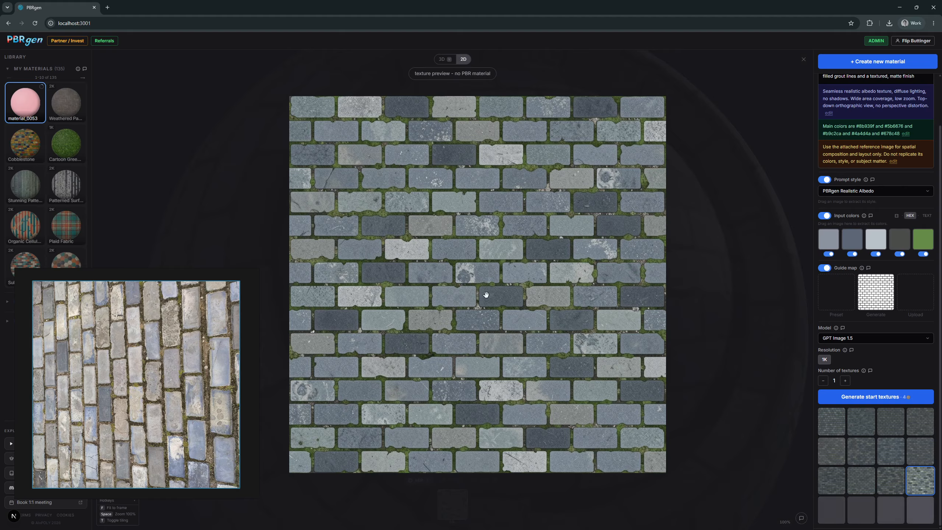
# Step: Place the pointillist painting on the reference board and extract a custom prompt style from it
pyautogui.scroll(3, 883, 252)
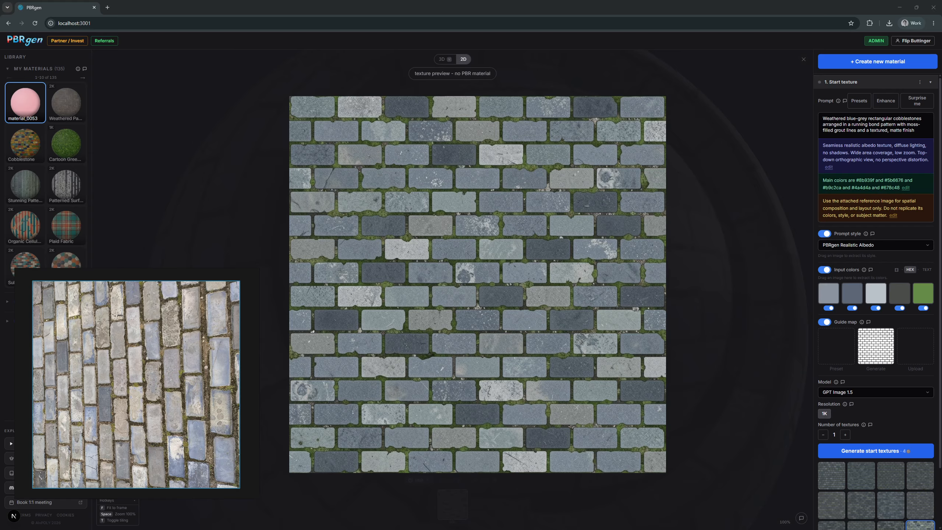
pyautogui.moveTo(167, 412); pyautogui.dragTo(148, 400)
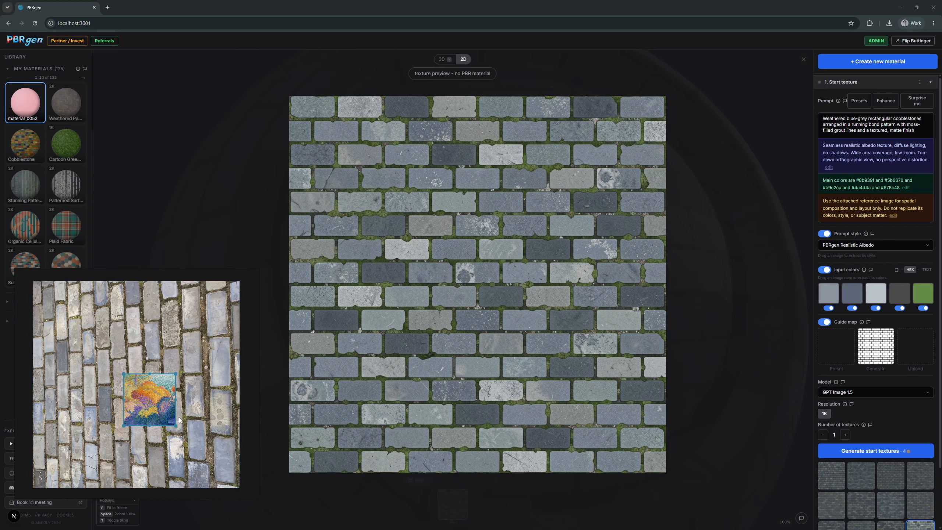
pyautogui.scroll(5, 160, 409)
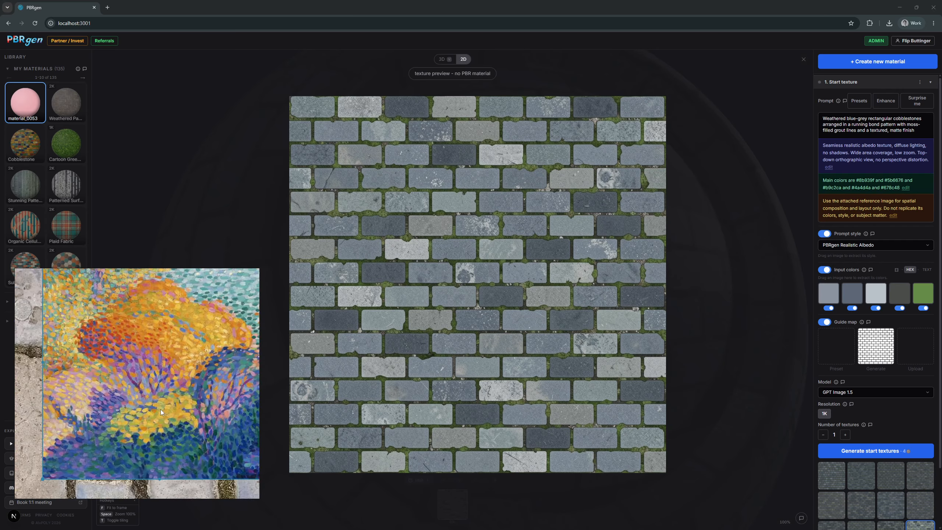
pyautogui.moveTo(150, 358)
pyautogui.mouseDown()
pyautogui.moveTo(130, 371)
pyautogui.moveTo(138, 372)
pyautogui.mouseUp()
pyautogui.moveTo(187, 445)
pyautogui.mouseDown()
pyautogui.moveTo(602, 310)
pyautogui.moveTo(843, 276)
pyautogui.moveTo(864, 246)
pyautogui.mouseUp()
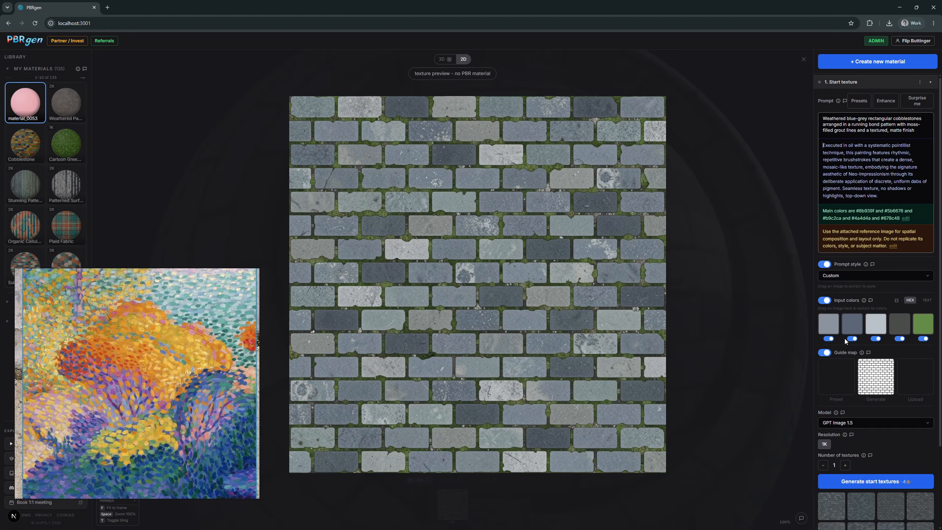
# Step: Switch the model back to FLUX.2 [klein] 9B and generate two start textures in the painting's style
pyautogui.scroll(-3, 867, 367)
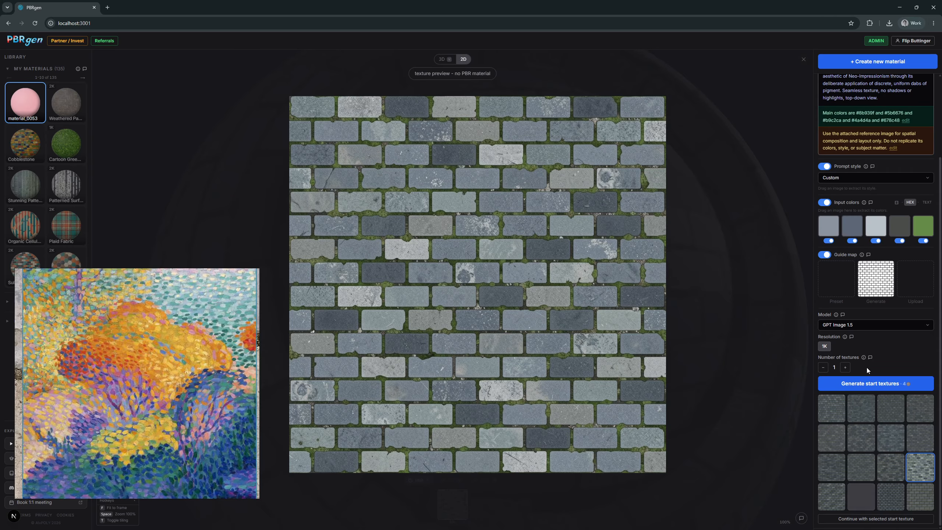
pyautogui.click(867, 325)
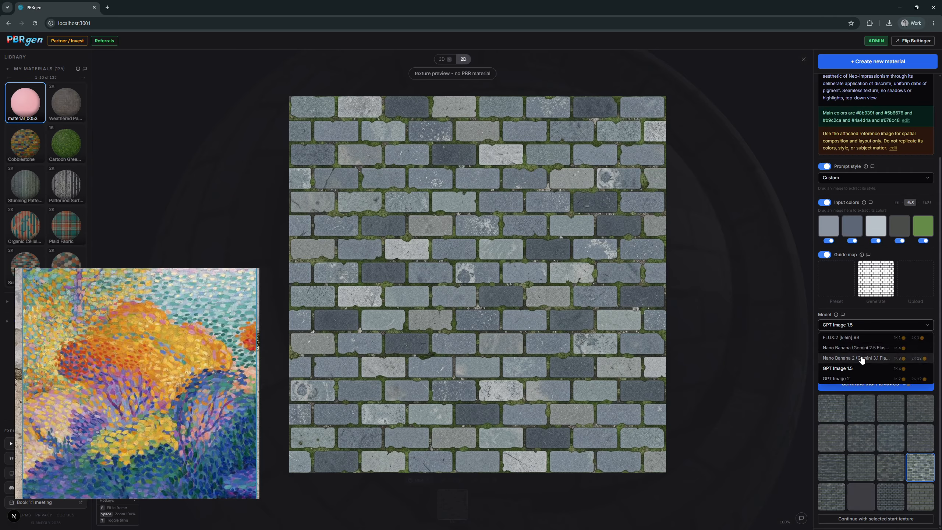
pyautogui.click(855, 337)
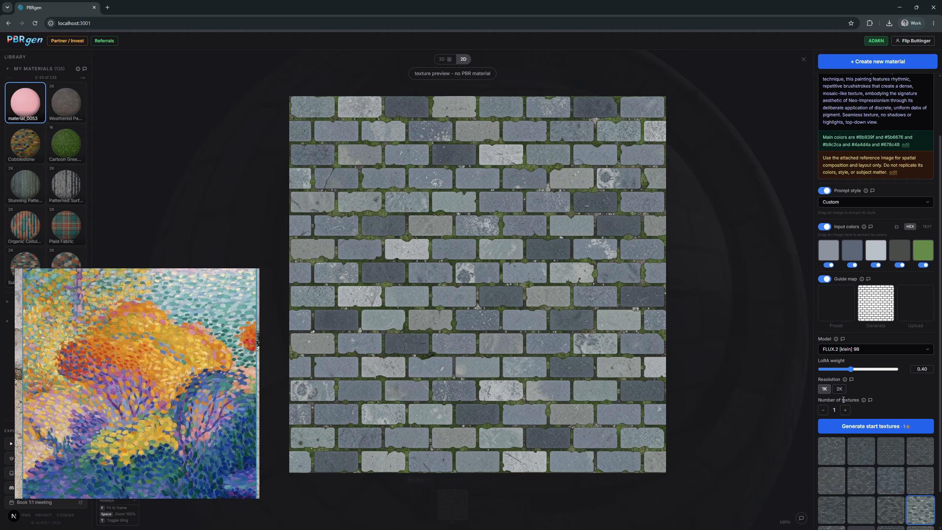
pyautogui.click(845, 410)
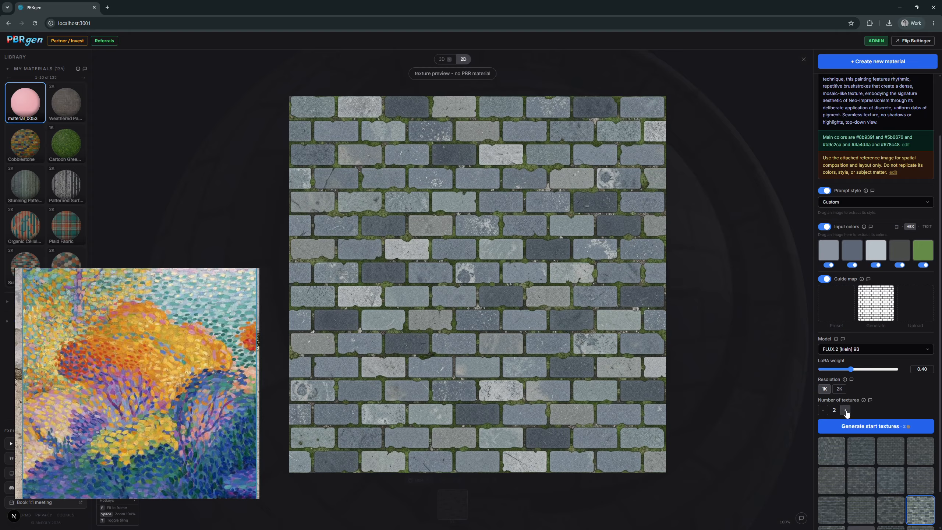
pyautogui.click(869, 429)
# Step: Generate a single start texture in the painting's style with Nano Banana 2 (Gemini 3.1 Flash Image)
pyautogui.click(867, 349)
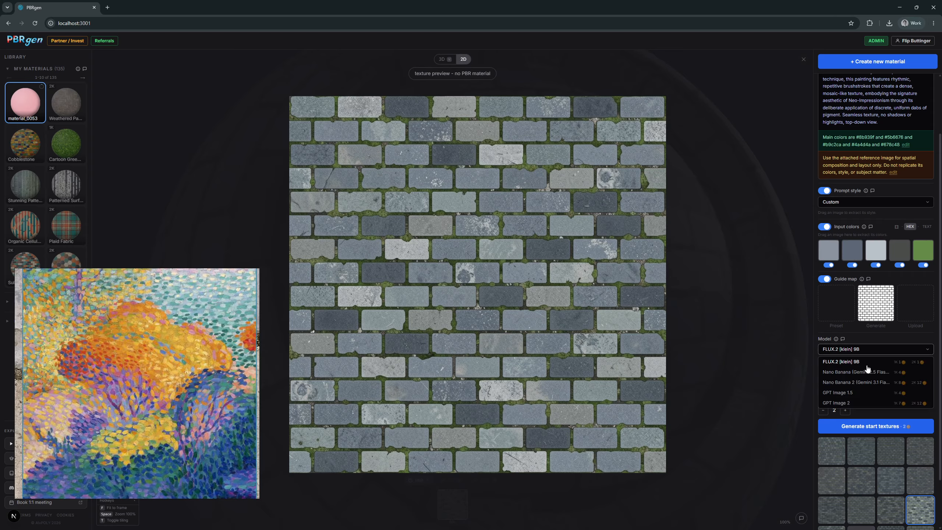
pyautogui.click(865, 386)
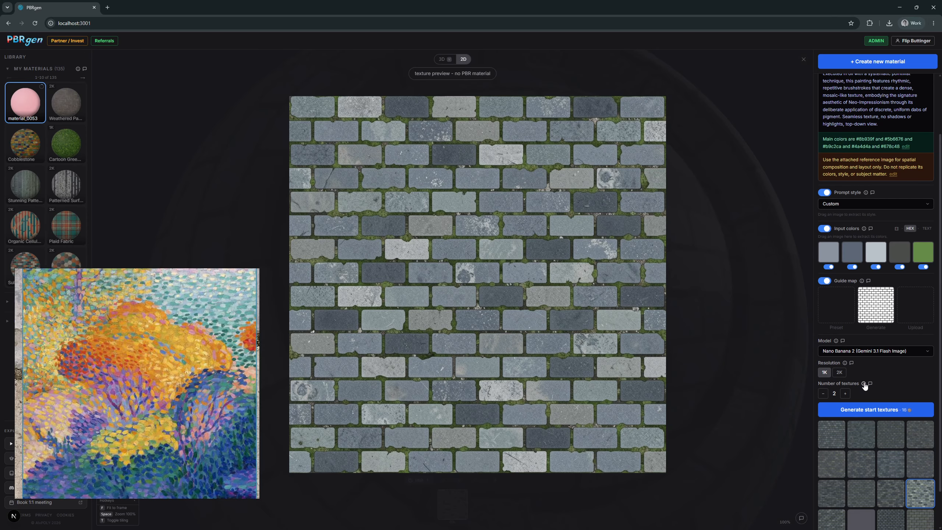
pyautogui.click(822, 394)
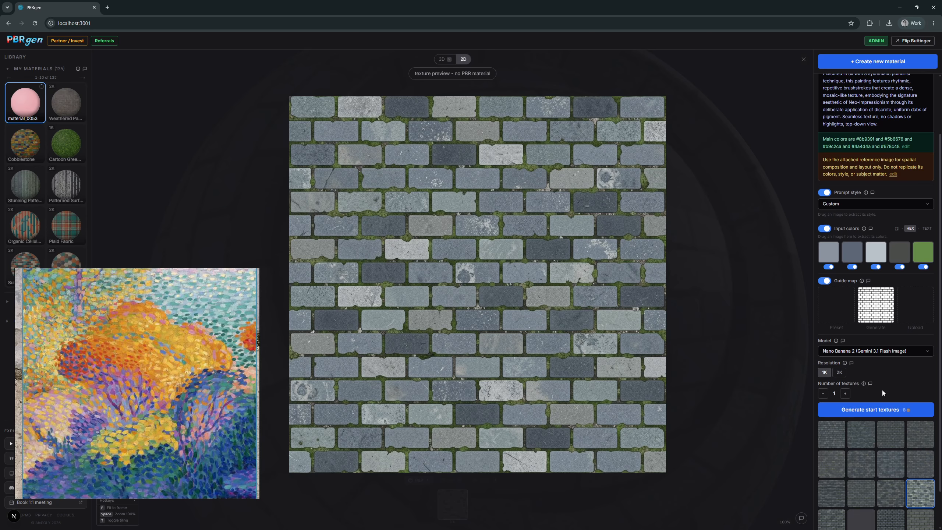
pyautogui.scroll(-2, 884, 390)
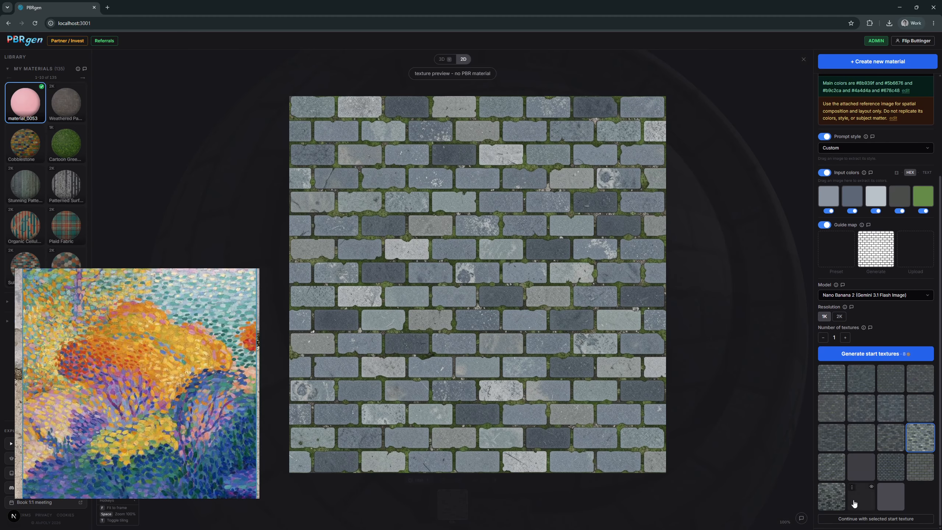
# Step: Examine the brushstrokes of the first texture made in the painting's style, both close up and as a whole
pyautogui.click(836, 507)
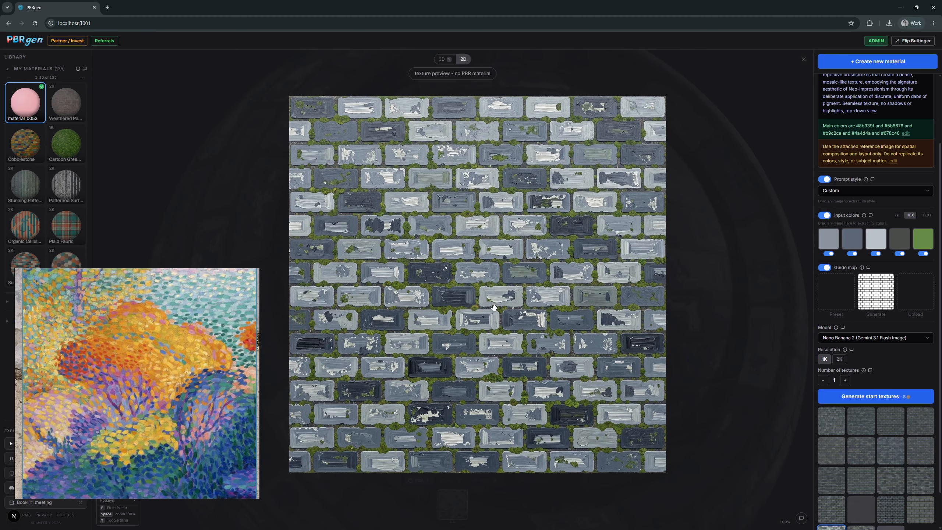
pyautogui.scroll(6, 495, 308)
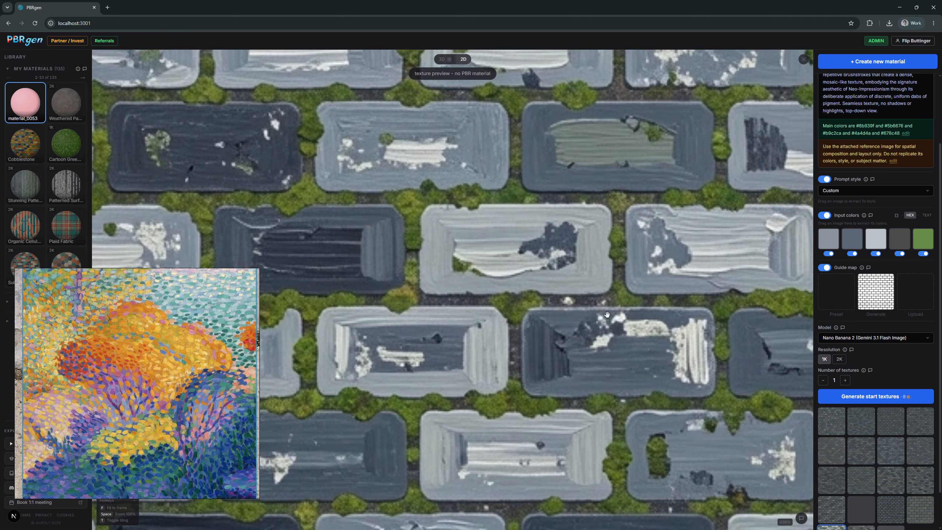
pyautogui.moveTo(584, 300); pyautogui.dragTo(453, 223)
pyautogui.scroll(-3, 560, 319)
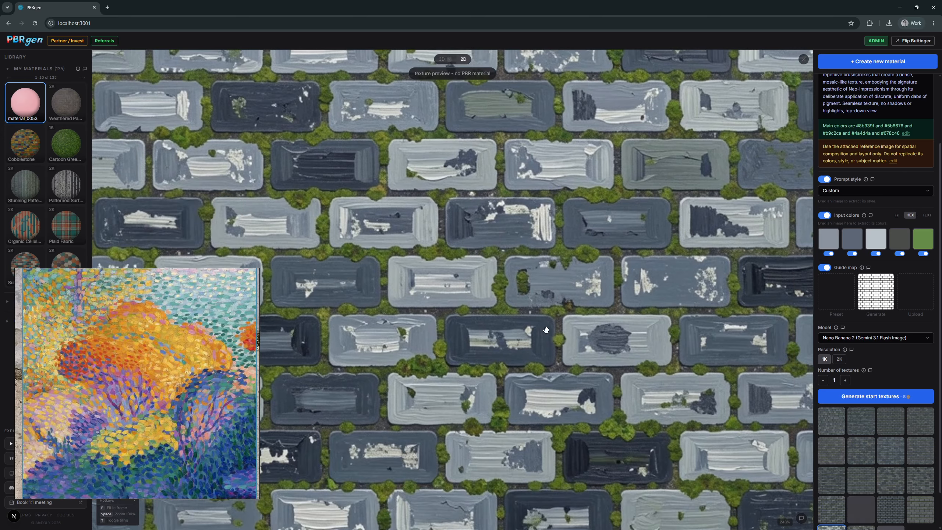
pyautogui.press('f')
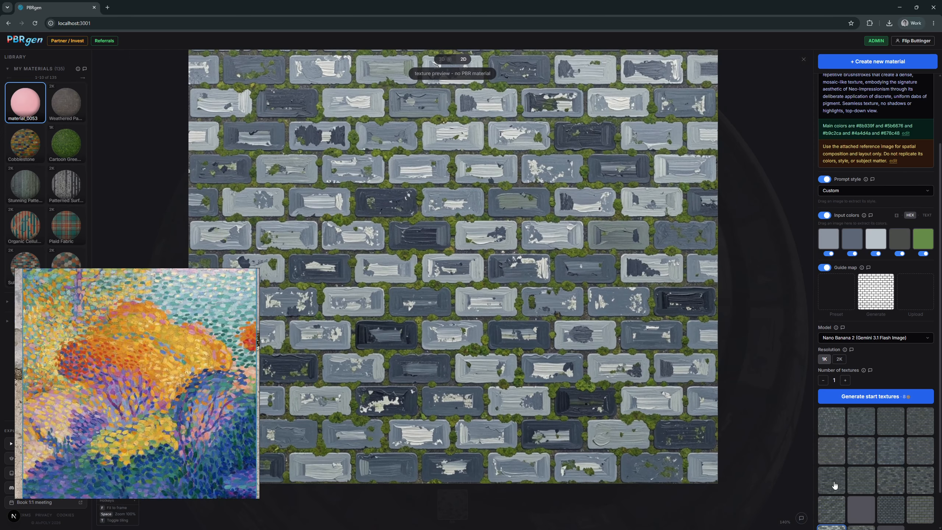
# Step: Compare the twelfth start texture with the thirteenth and examine the thirteenth's stones and mossy joints close up
pyautogui.click(919, 481)
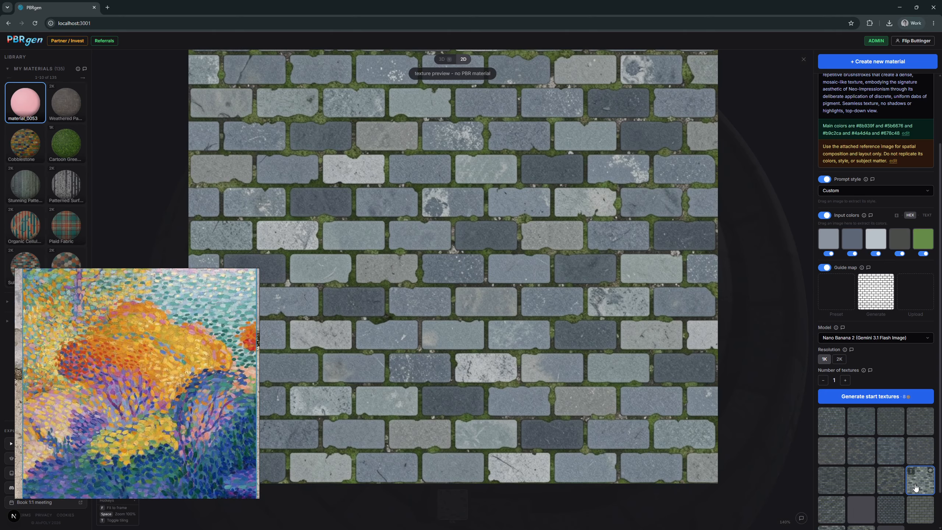
pyautogui.click(831, 516)
pyautogui.moveTo(483, 227); pyautogui.dragTo(552, 328)
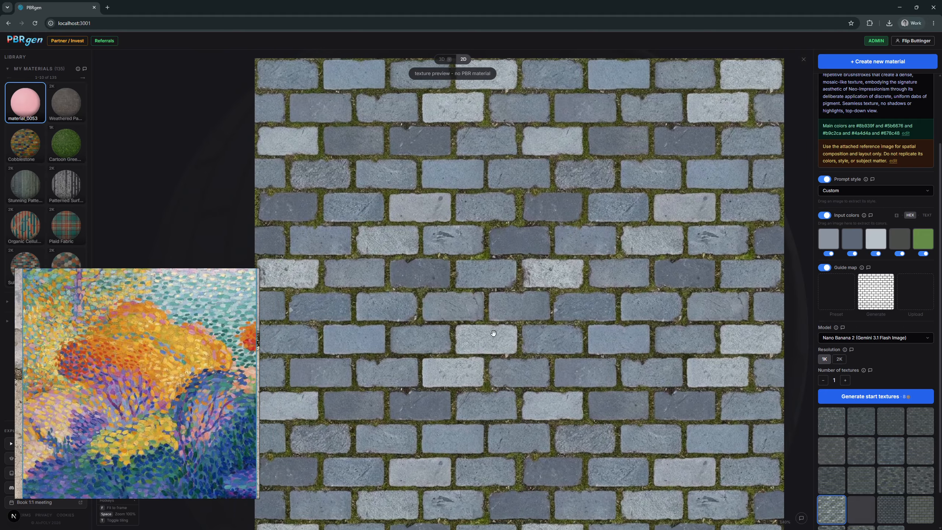
pyautogui.scroll(5, 492, 334)
pyautogui.moveTo(395, 313); pyautogui.dragTo(434, 309)
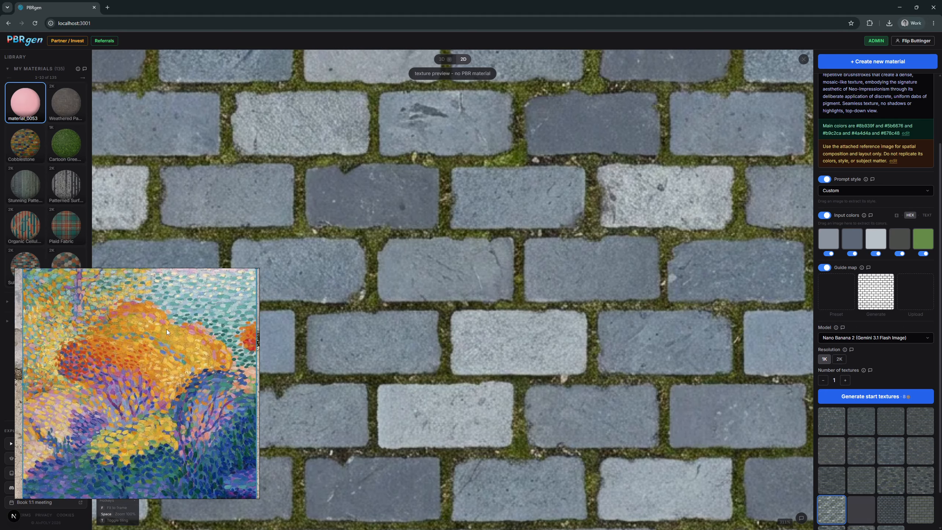
# Step: Remove the pointillist painting from the reference board and bring the whole cobblestone photo back into view
pyautogui.moveTo(167, 331)
pyautogui.mouseDown()
pyautogui.moveTo(167, 345)
pyautogui.moveTo(192, 322)
pyautogui.mouseUp()
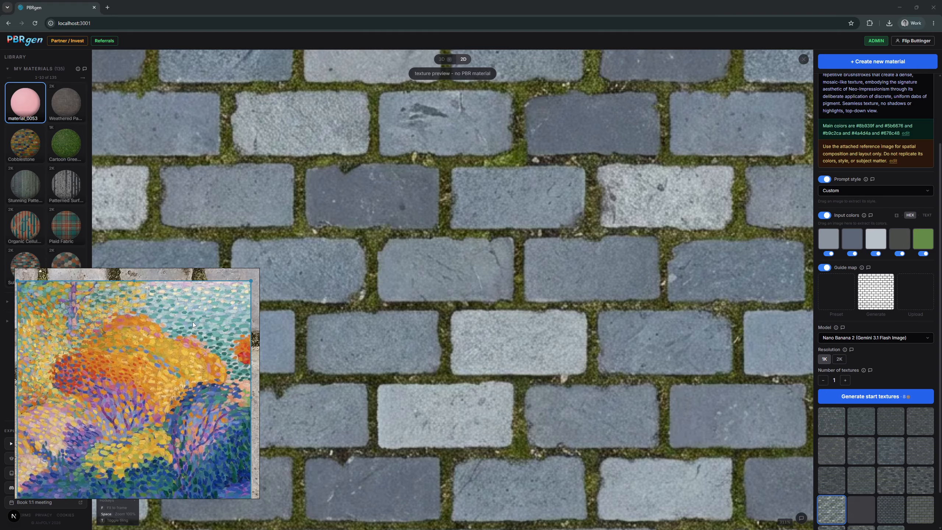
pyautogui.press('Delete')
pyautogui.scroll(-5, 191, 326)
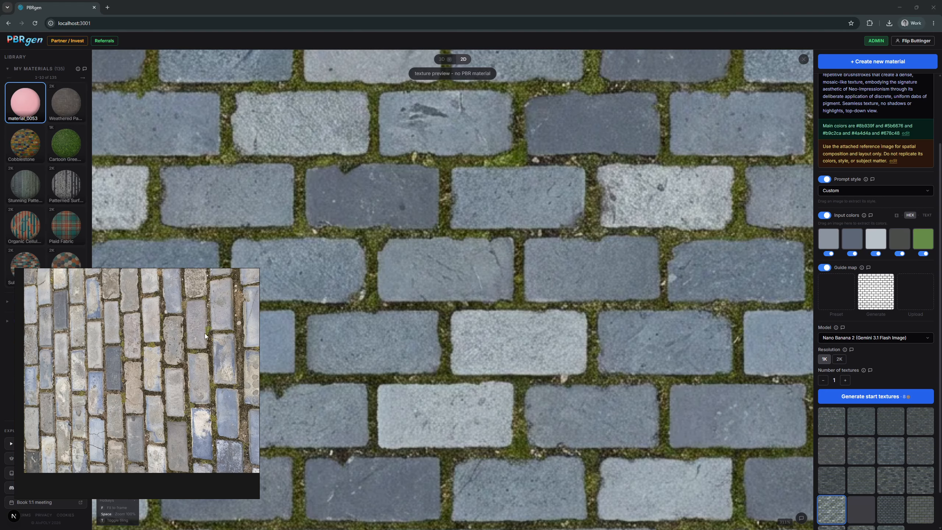
# Step: Bring the whole cobblestone photo into view and examine the fifteenth start texture, both as a whole and close up
pyautogui.scroll(-5, 205, 336)
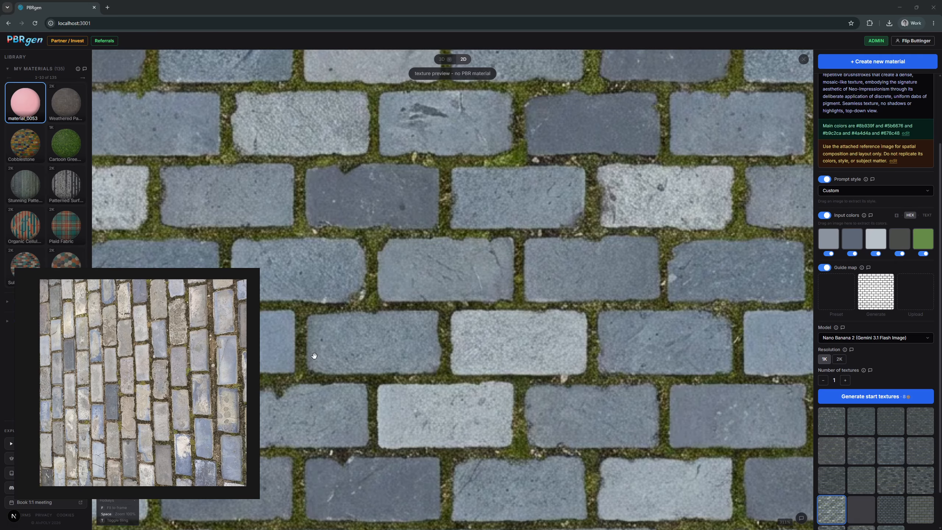
pyautogui.scroll(-5, 657, 312)
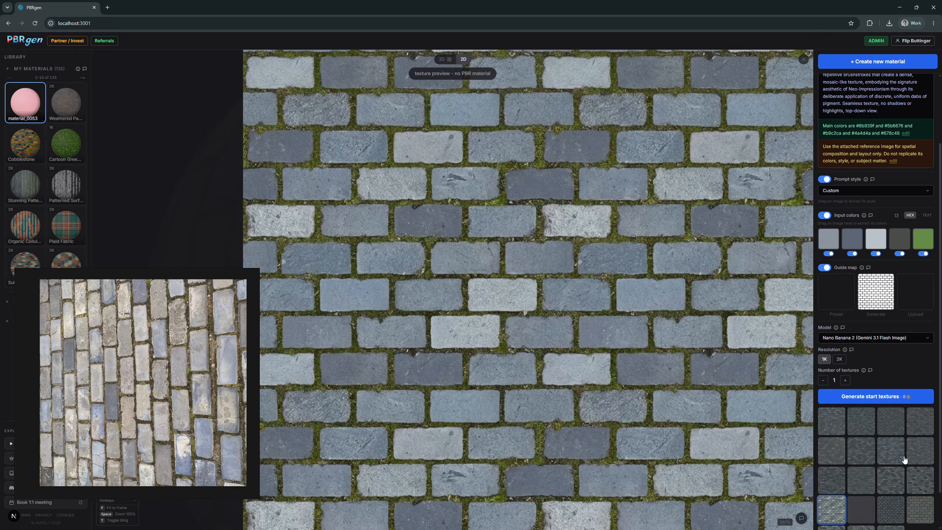
pyautogui.scroll(-1, 892, 479)
pyautogui.click(892, 478)
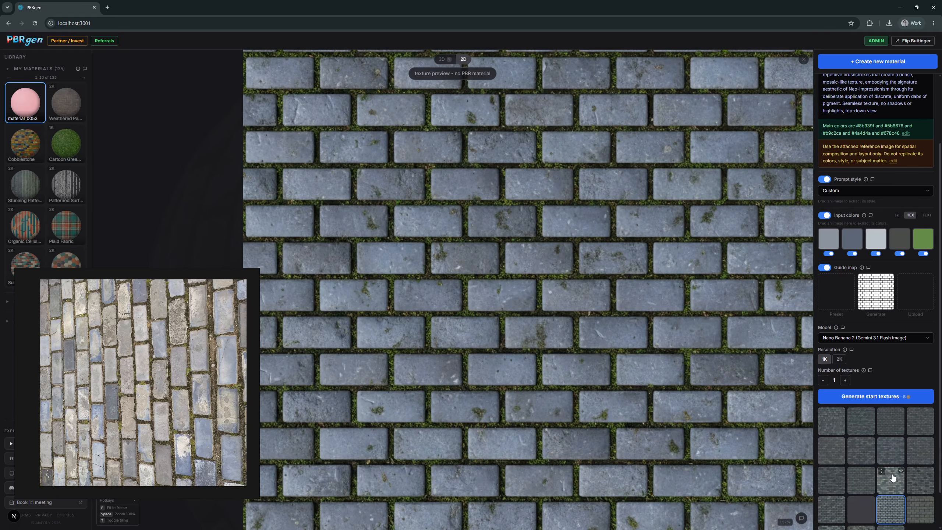
pyautogui.scroll(-5, 578, 372)
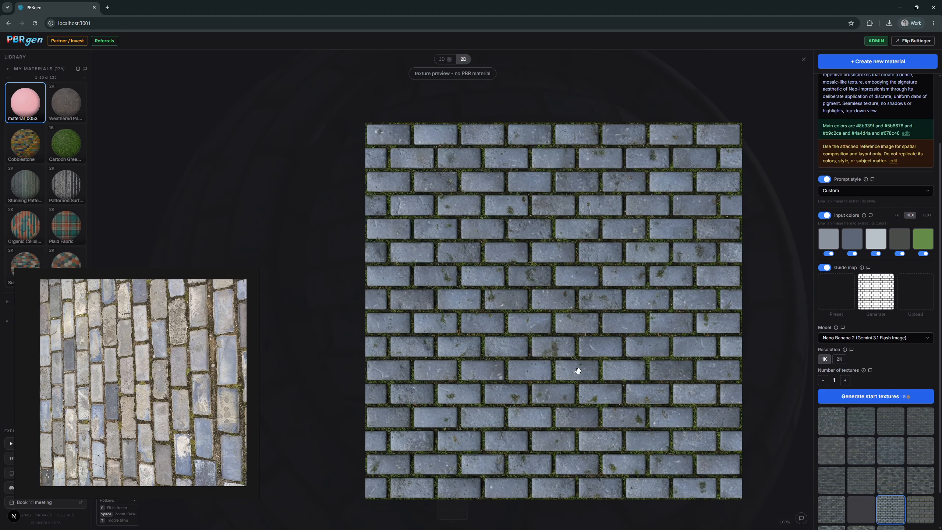
pyautogui.scroll(5, 580, 371)
pyautogui.moveTo(606, 347); pyautogui.dragTo(553, 277)
# Step: Compare the sixteenth start texture with the seventeenth against the cobblestone reference photo
pyautogui.click(928, 514)
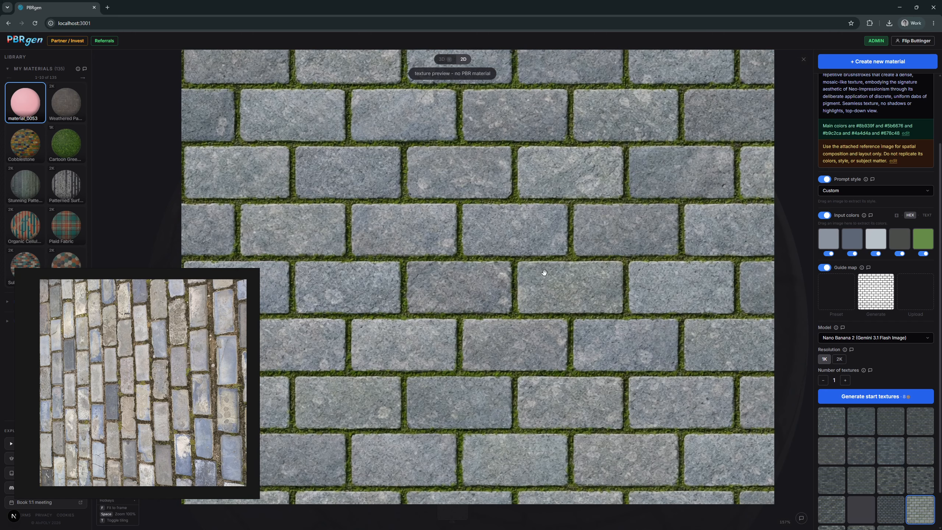
pyautogui.scroll(-1, 861, 475)
pyautogui.click(830, 504)
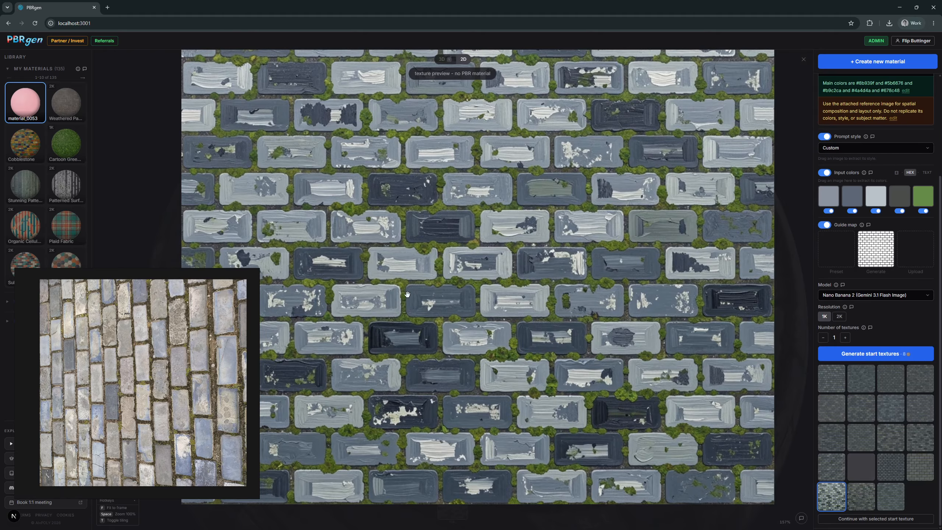
# Step: Examine the eighteenth start texture's brushstrokes and mossy joints, both as a whole and close up
pyautogui.click(864, 504)
pyautogui.scroll(-2, 732, 431)
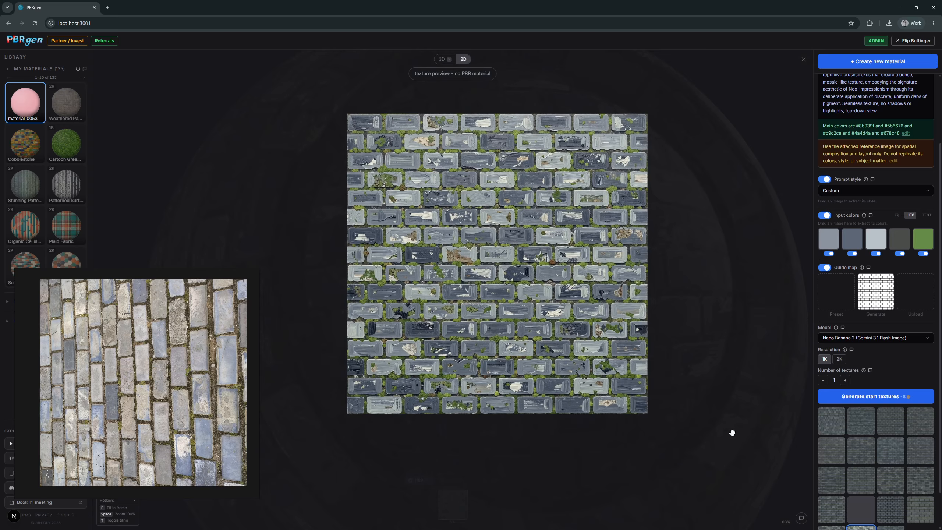
pyautogui.scroll(5, 509, 284)
pyautogui.scroll(4, 509, 284)
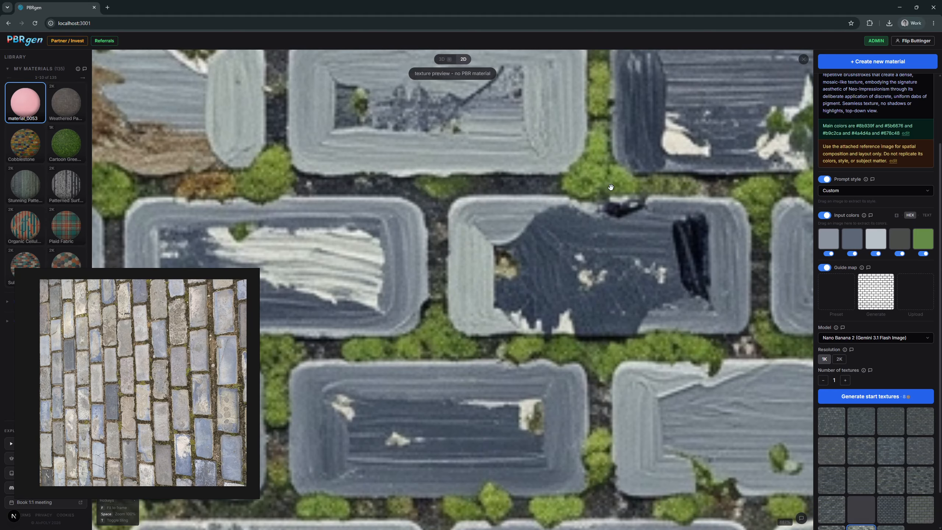
pyautogui.moveTo(540, 160); pyautogui.dragTo(536, 230)
pyautogui.scroll(-4, 574, 227)
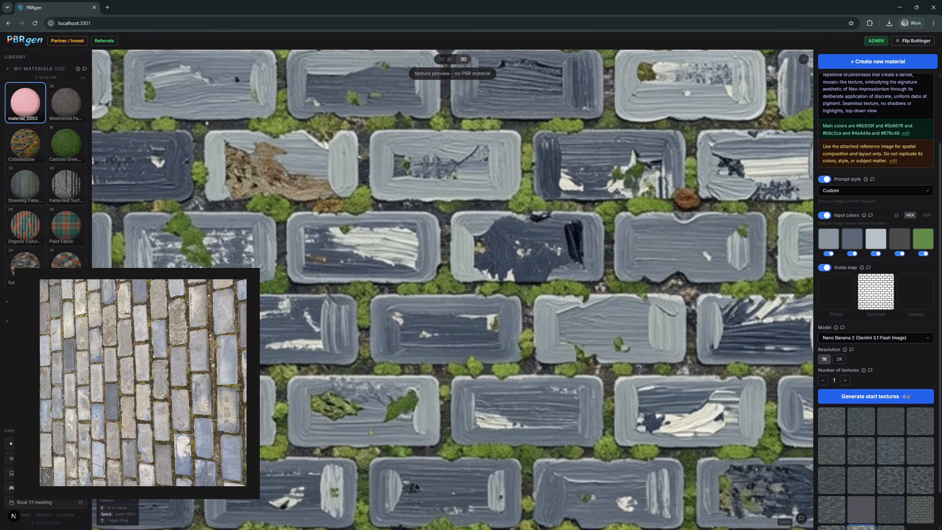
# Step: Examine the nineteenth start texture's dabs close up and compare them with the pointillist painting's brushstrokes on the reference board
pyautogui.click(891, 527)
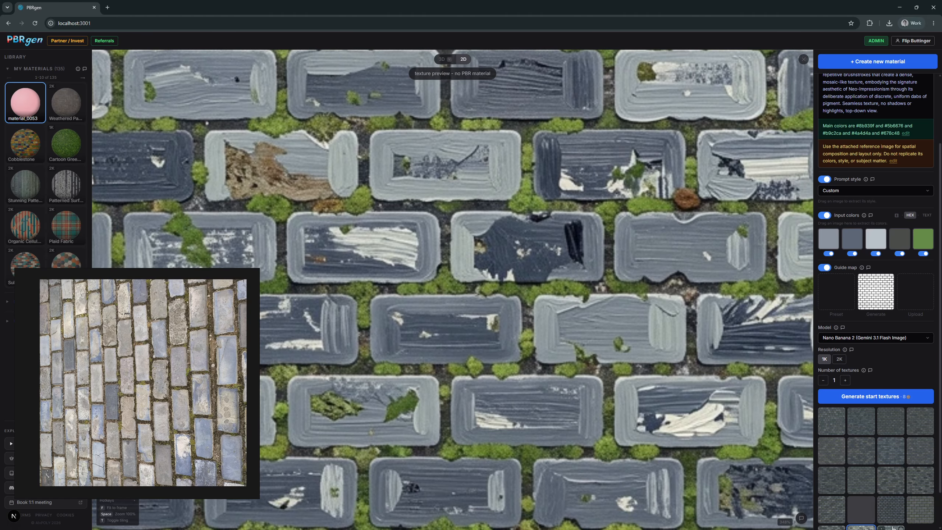
pyautogui.scroll(-4, 531, 228)
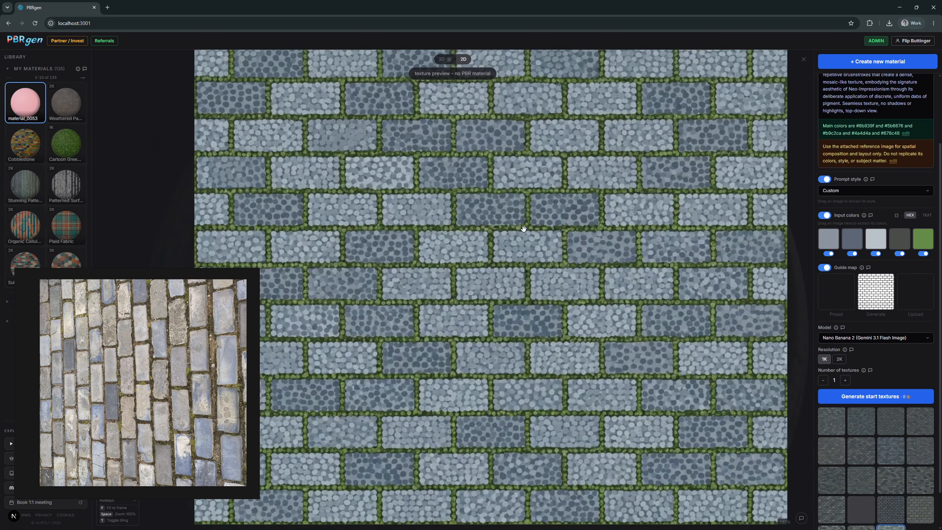
pyautogui.scroll(4, 523, 229)
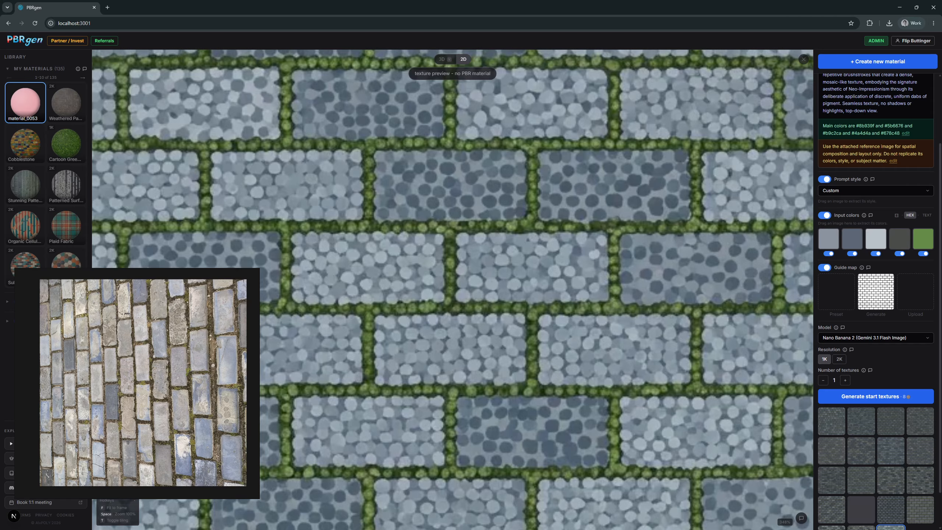
pyautogui.moveTo(132, 527); pyautogui.dragTo(143, 418)
pyautogui.scroll(5, 162, 423)
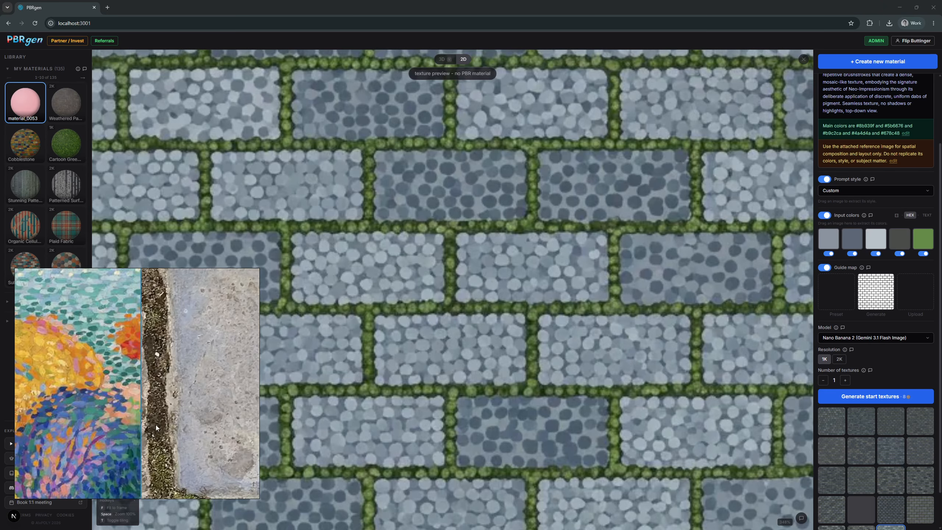
pyautogui.moveTo(78, 420); pyautogui.dragTo(267, 413)
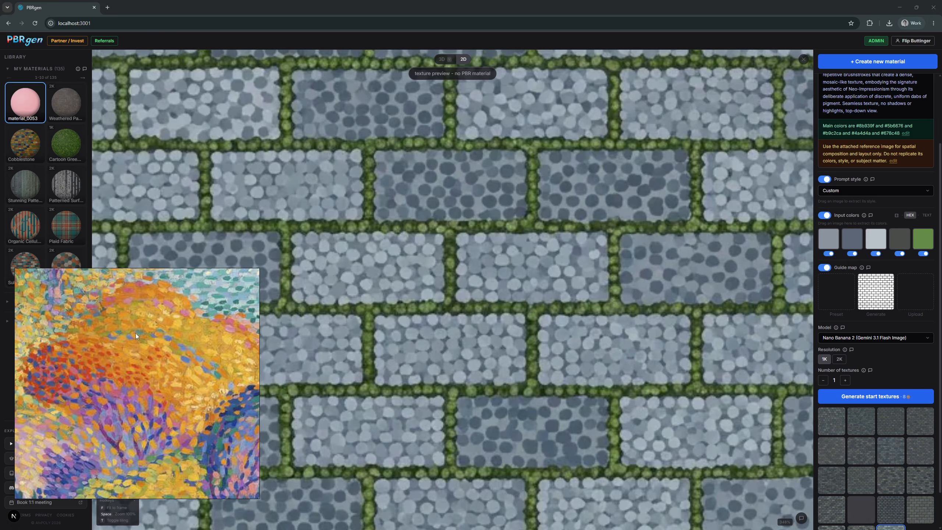
# Step: Delete the pointillist painting from the reference board, leaving the cobblestone photo in place
pyautogui.press('f')
pyautogui.click(137, 378)
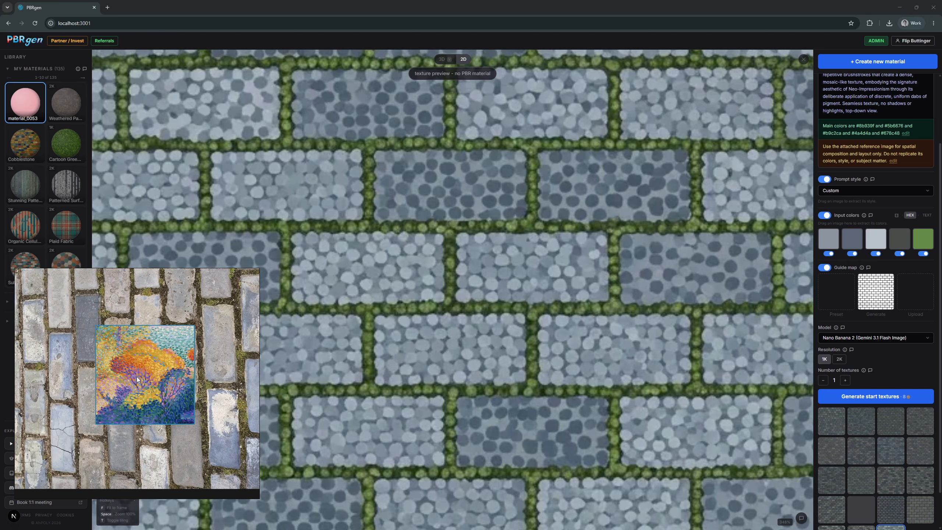
pyautogui.press('Delete')
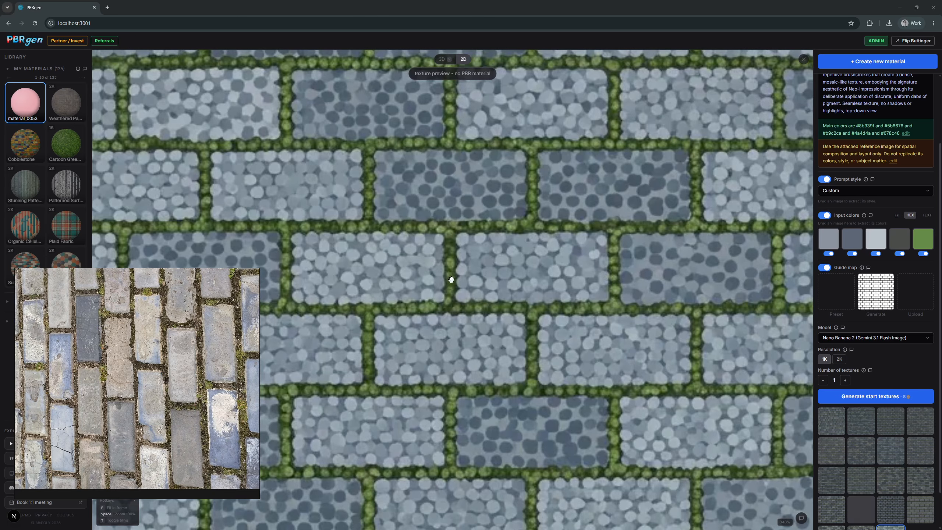
# Step: Compare the seventeenth, sixteenth and fifteenth start textures with one another against the cobblestone photo
pyautogui.scroll(-2, 466, 276)
pyautogui.scroll(-1, 849, 349)
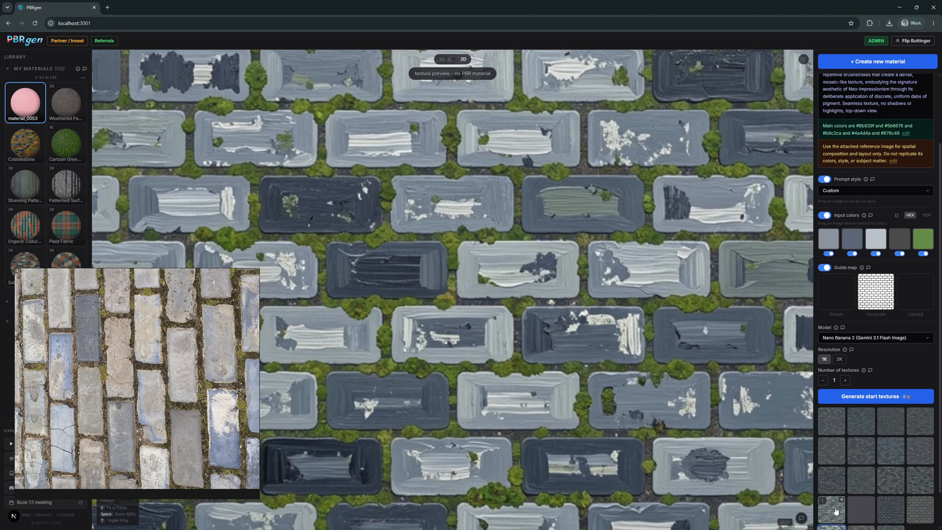
pyautogui.click(832, 496)
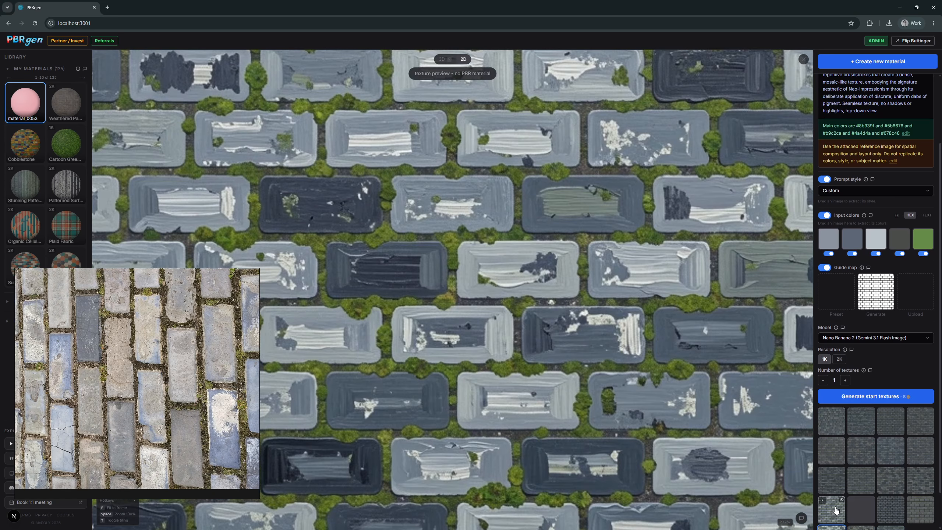
pyautogui.click(920, 513)
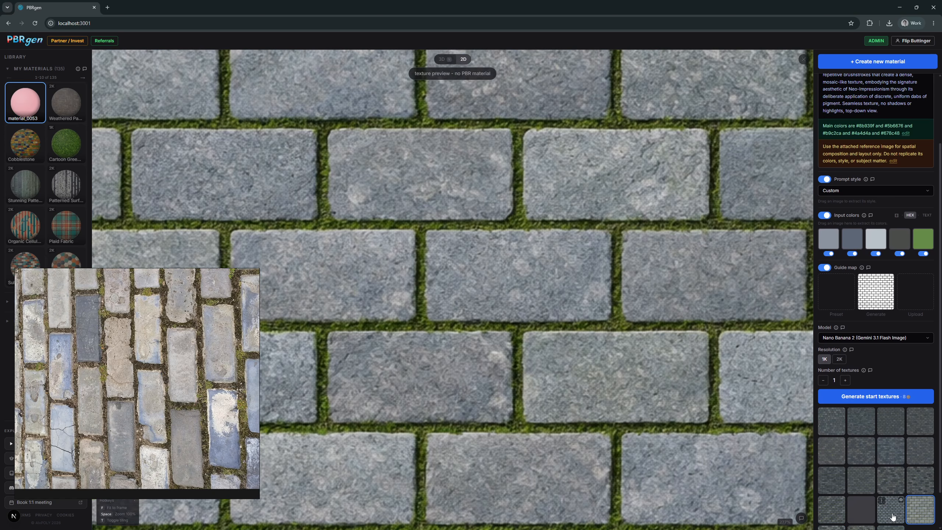
pyautogui.click(893, 517)
# Step: Select the thirteenth start texture, with its varied blue-grey stones and mossy joints, and continue with it
pyautogui.click(832, 510)
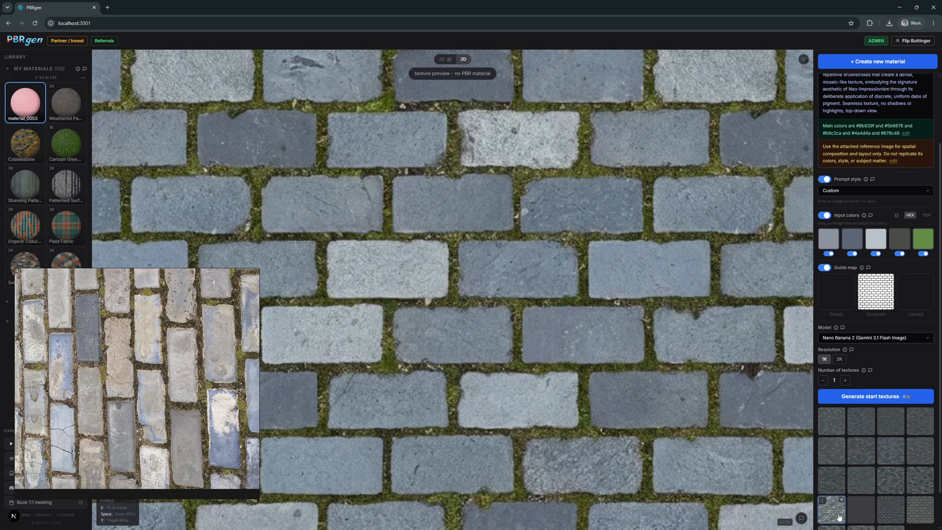
pyautogui.moveTo(552, 255); pyautogui.dragTo(516, 224)
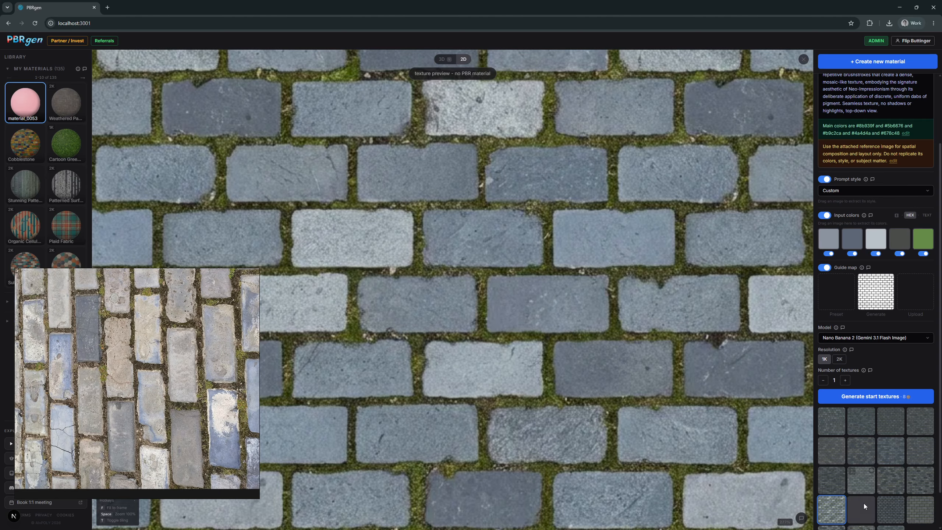
pyautogui.scroll(-1, 864, 503)
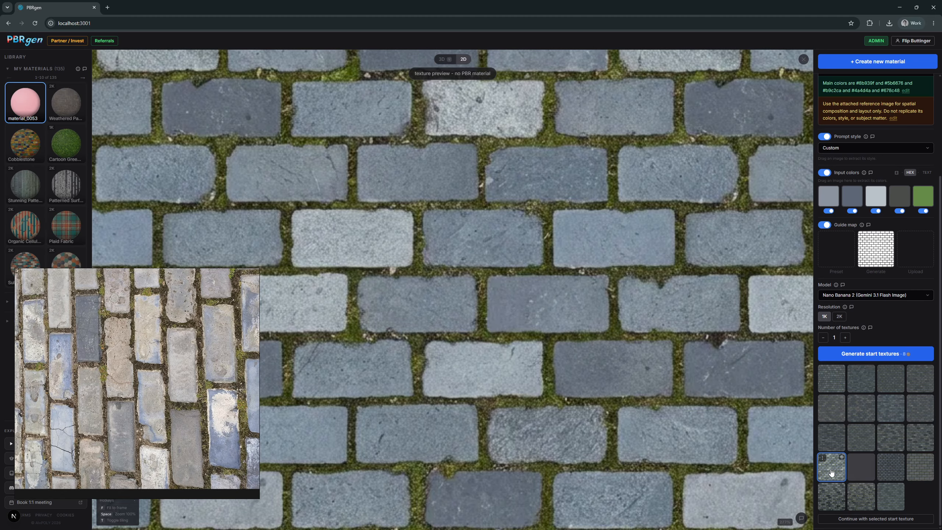
pyautogui.click(849, 520)
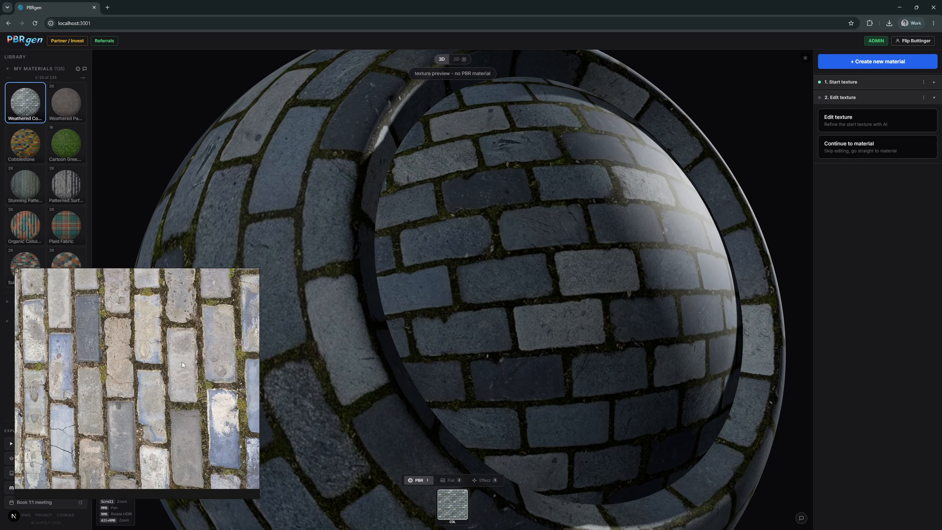
# Step: Create a new material, upload the cobblestone photo from the reference board as its start texture and continue with it
pyautogui.scroll(-5, 168, 362)
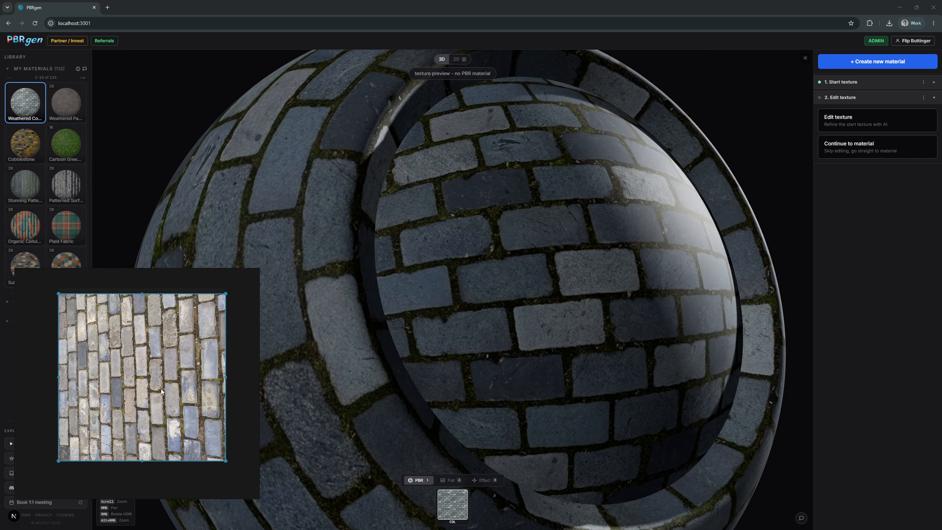
pyautogui.click(880, 63)
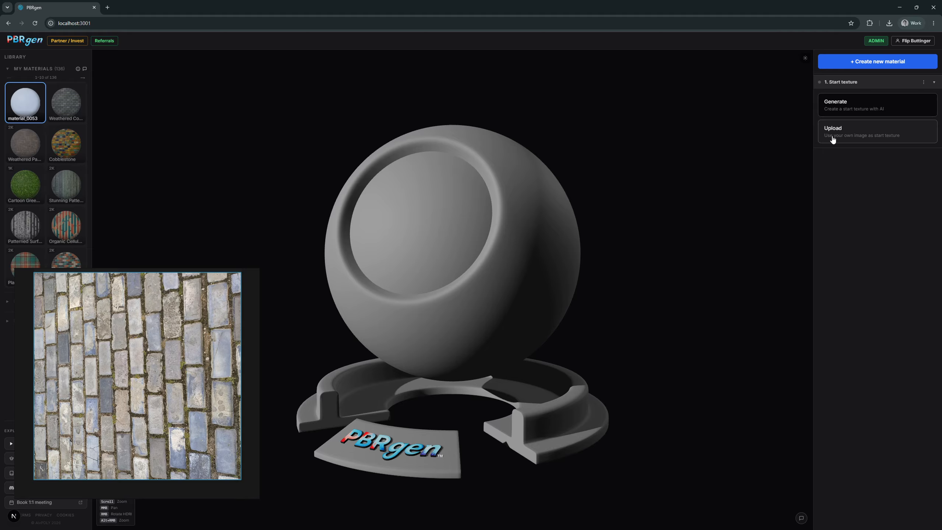
pyautogui.click(843, 133)
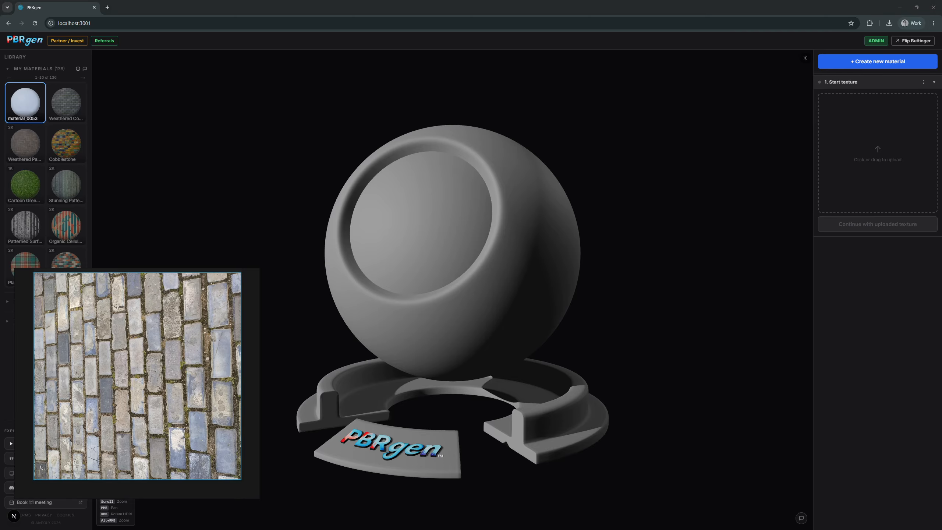
pyautogui.moveTo(137, 376); pyautogui.dragTo(869, 162)
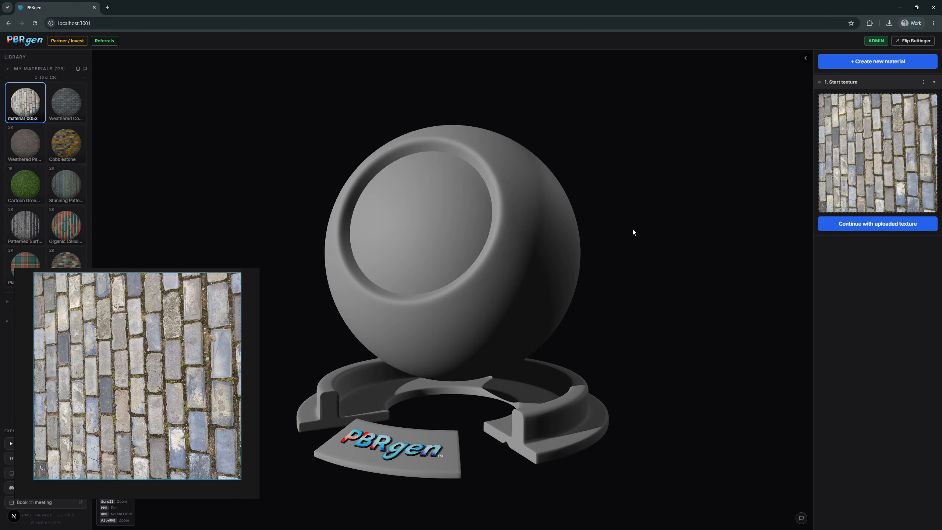
pyautogui.click(863, 225)
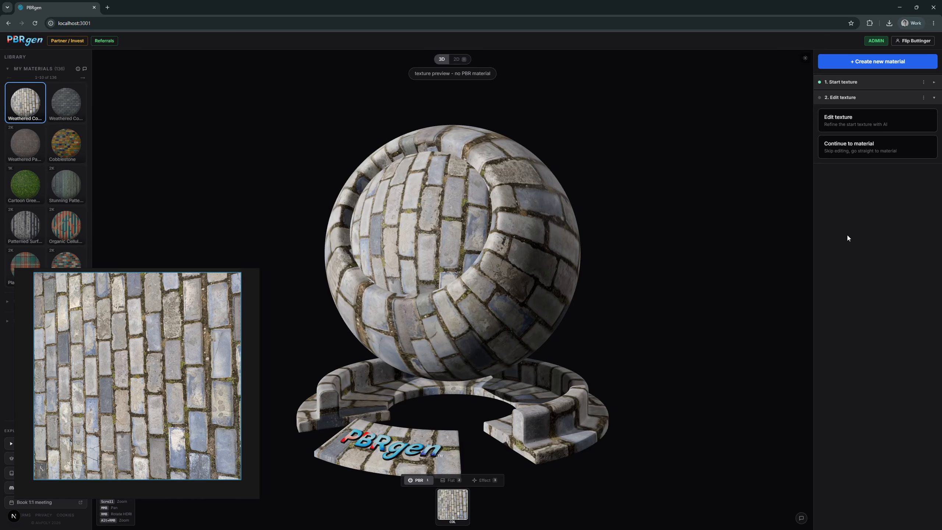
# Step: Inspect the uploaded cobblestone texture on the preview ball and set up a texture edit with the Strong perspective removal preset
pyautogui.moveTo(479, 302); pyautogui.dragTo(532, 328)
pyautogui.scroll(4, 513, 330)
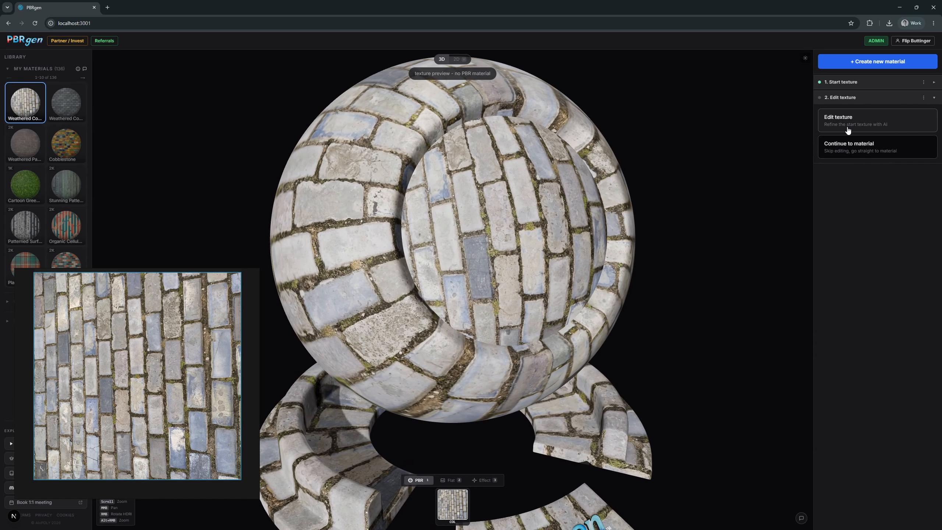
pyautogui.click(848, 130)
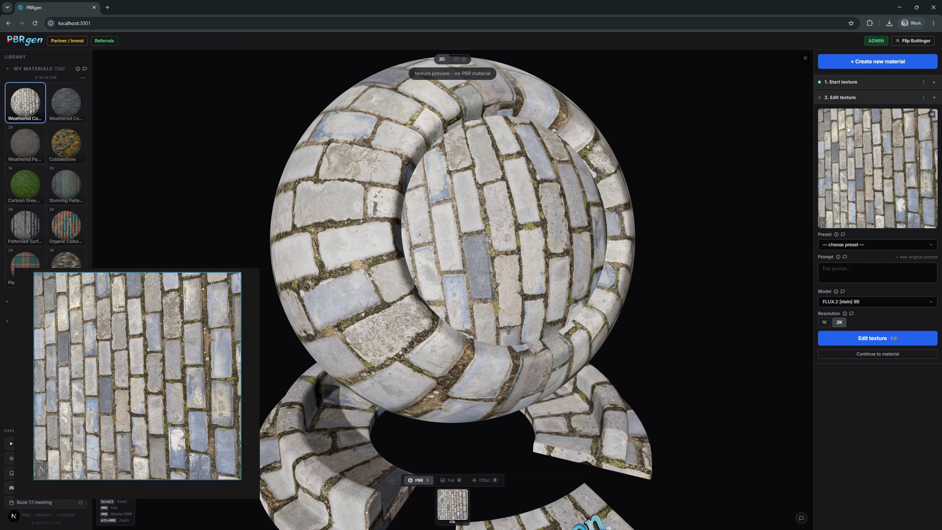
pyautogui.click(876, 248)
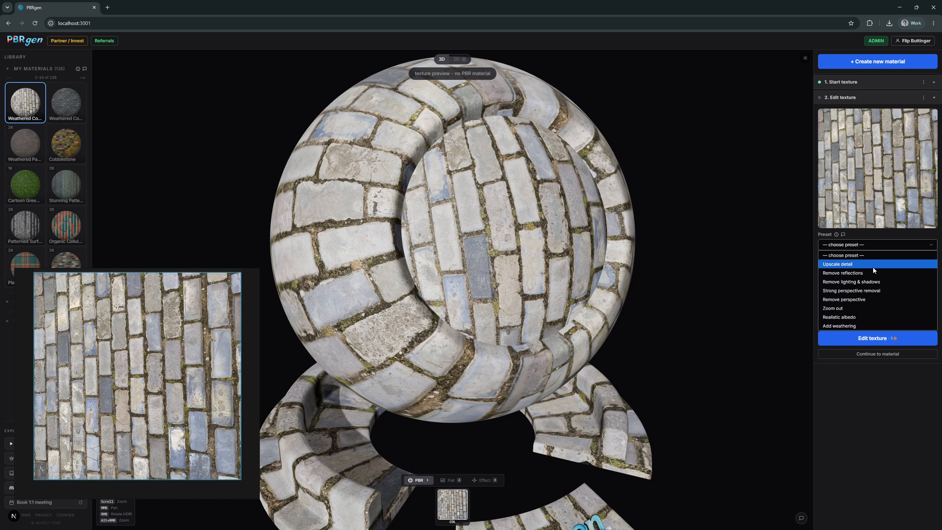
pyautogui.click(876, 291)
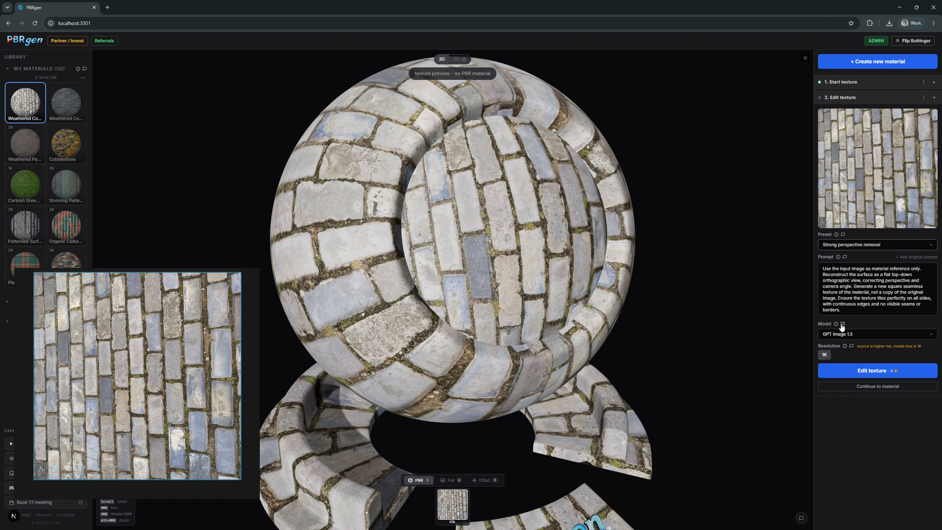
pyautogui.click(842, 324)
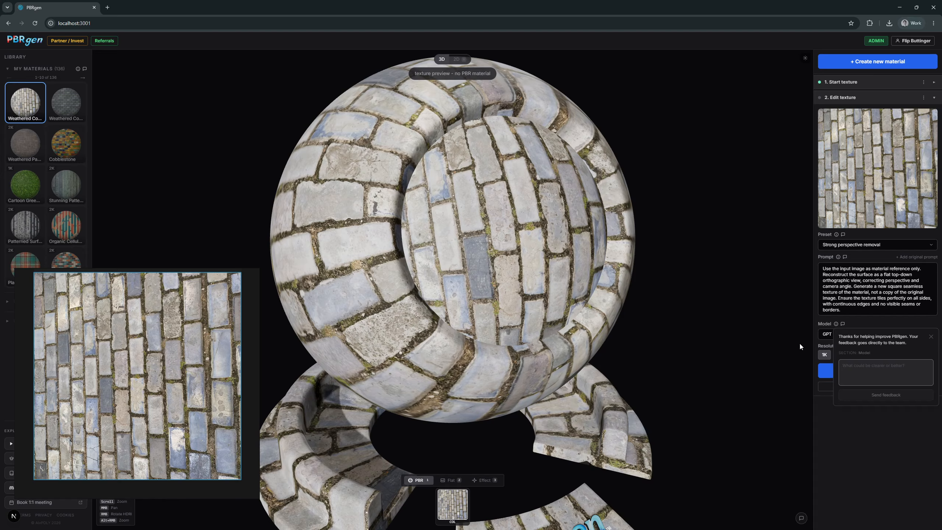
pyautogui.moveTo(839, 336); pyautogui.dragTo(905, 343)
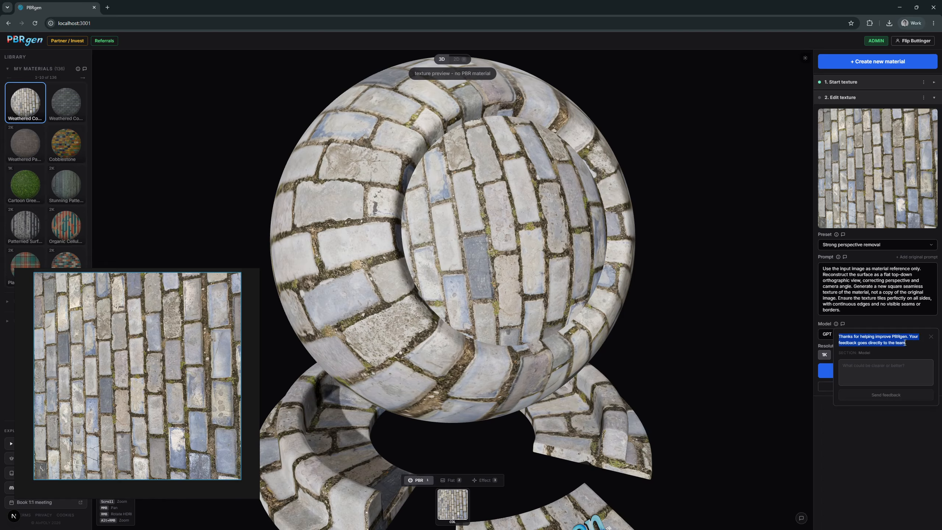
pyautogui.click(930, 337)
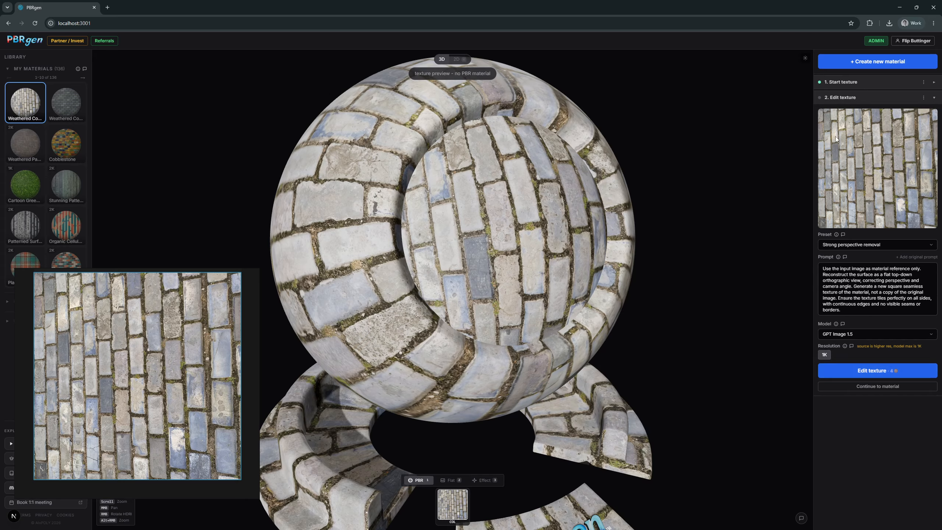
# Step: Run the Strong perspective removal edit on the cobblestone photo, and open the mossy blue-grey cobblestone material for texture editing
pyautogui.click(872, 370)
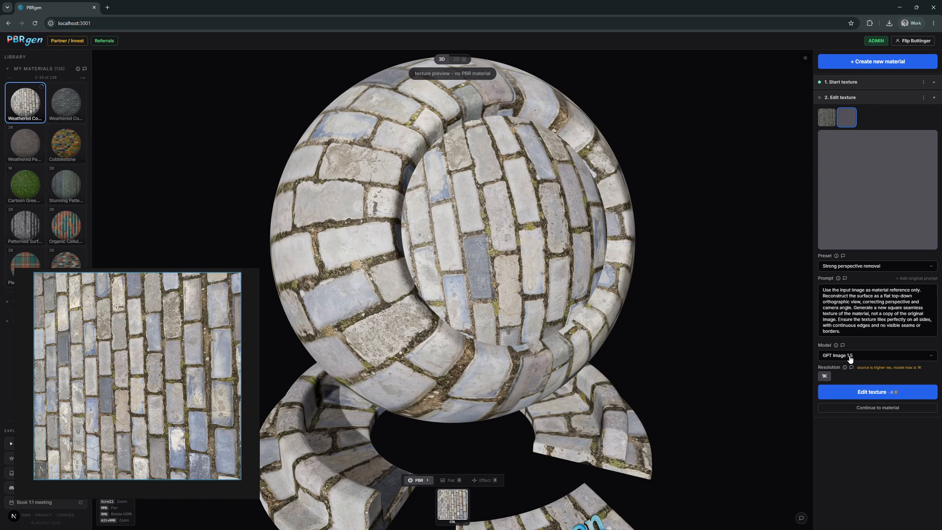
pyautogui.click(64, 107)
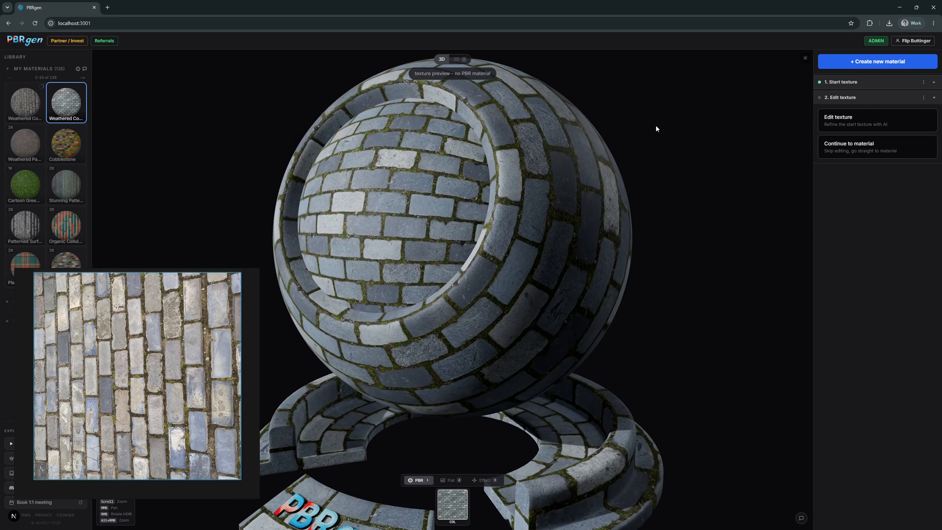
pyautogui.click(840, 121)
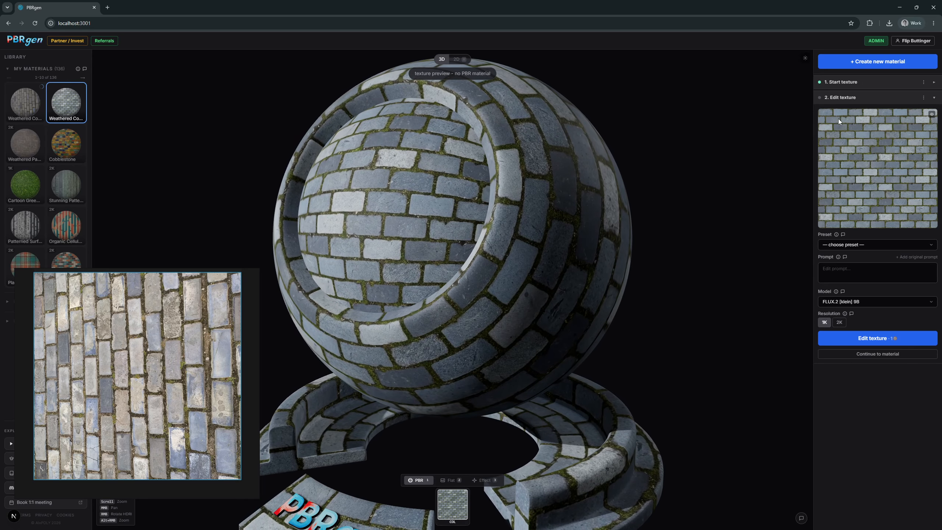
# Step: Inspect the moss in the blue-grey stone joints up close and enter the edit prompt "remove half of the moss"
pyautogui.scroll(5, 415, 134)
pyautogui.moveTo(415, 134); pyautogui.dragTo(623, 200)
pyautogui.scroll(5, 458, 206)
pyautogui.scroll(3, 623, 201)
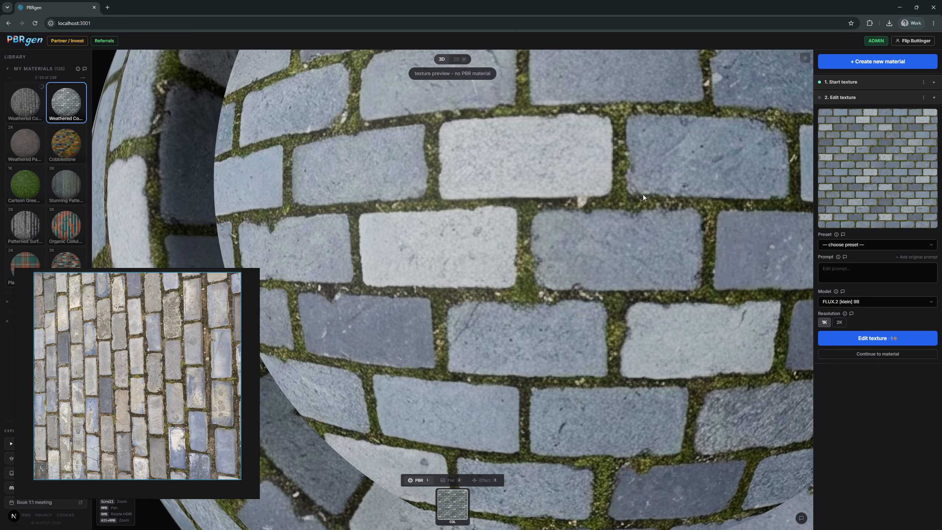
pyautogui.moveTo(641, 166); pyautogui.dragTo(593, 180)
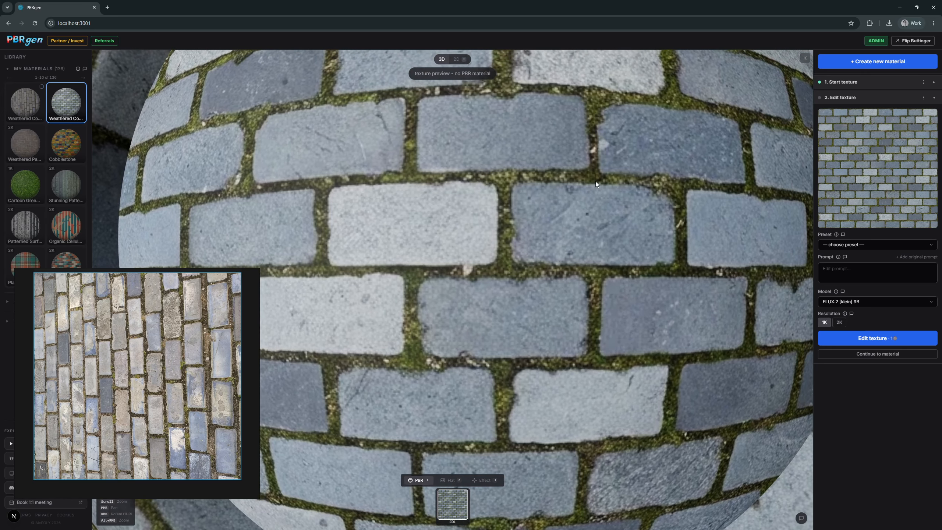
pyautogui.click(835, 276)
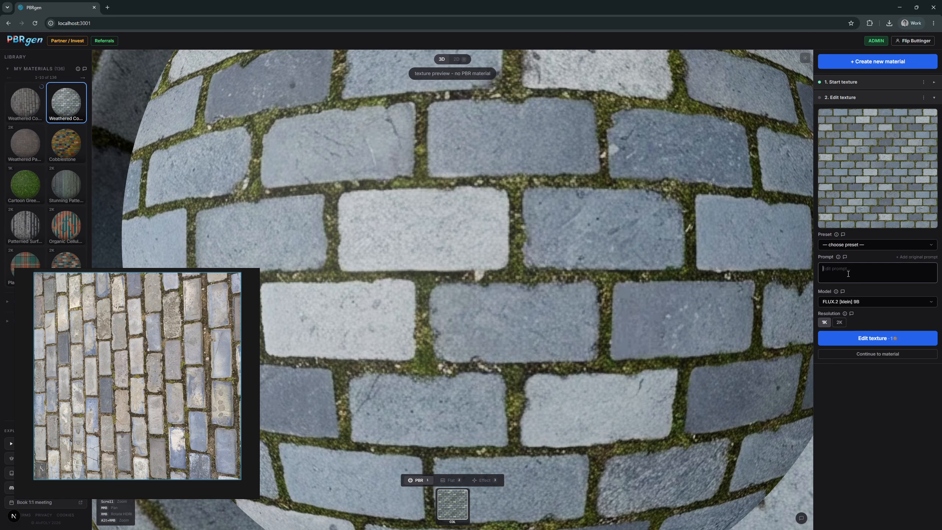
pyautogui.write('remove half of them mos')
pyautogui.press('Delete')
# Step: Choose the Nano Banana 2 (Gemini 3.1 Flash Image) model and run the moss removal edit
pyautogui.click(867, 302)
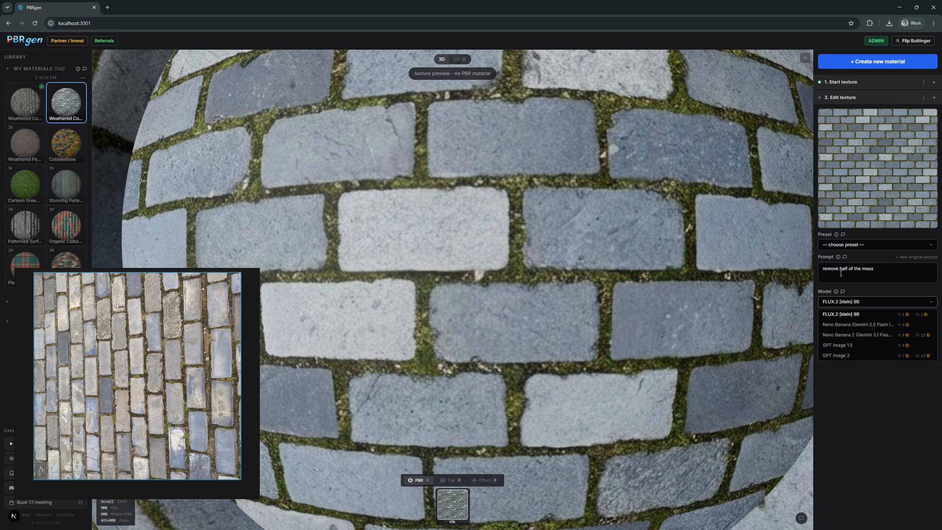
pyautogui.click(890, 269)
pyautogui.click(912, 304)
pyautogui.click(874, 336)
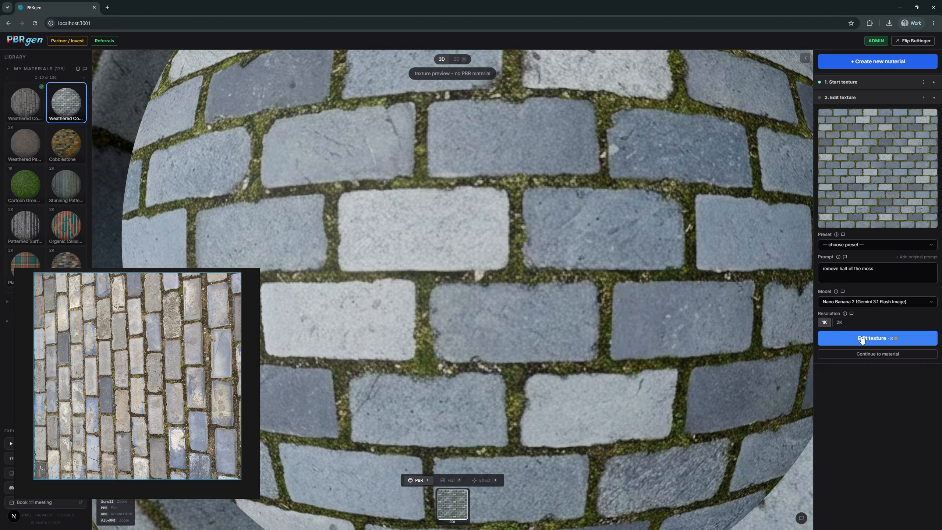
pyautogui.click(861, 339)
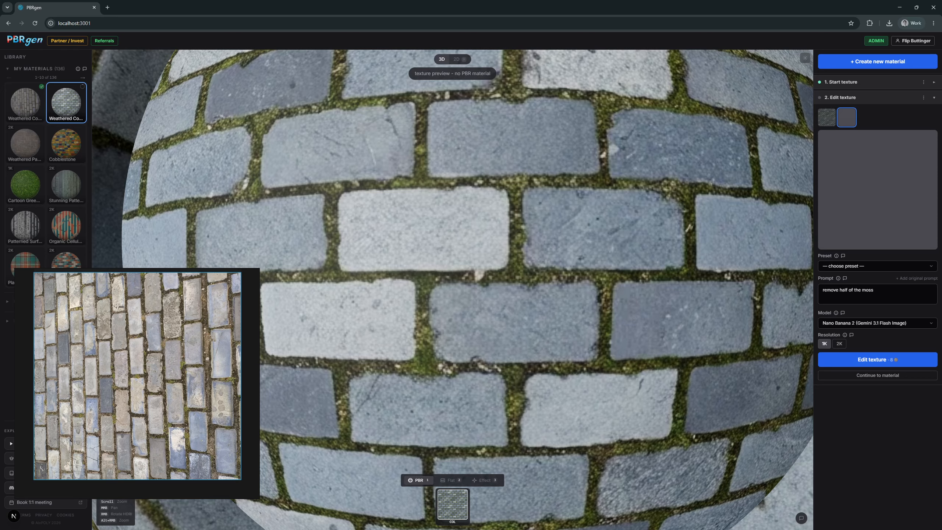
# Step: Return to the uploaded photo's material and examine its perspective-corrected texture from several angles on the preview ball
pyautogui.click(42, 90)
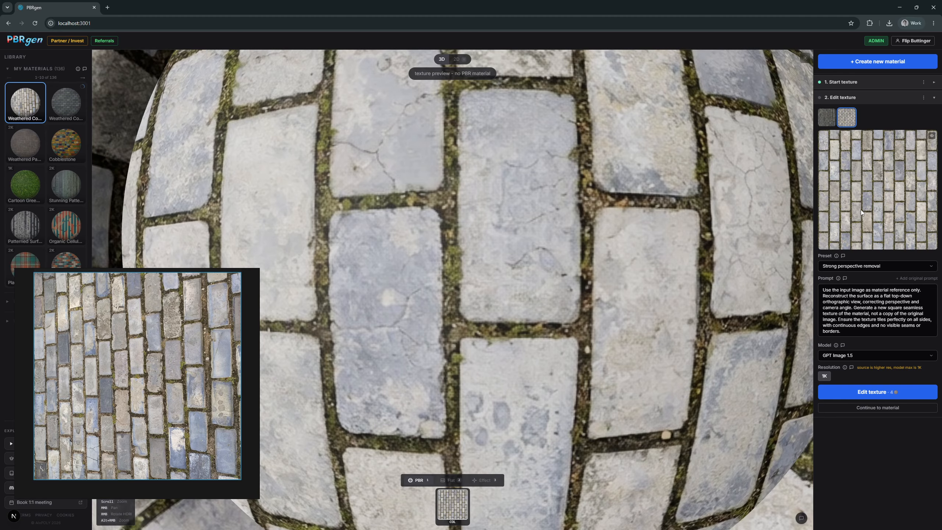
pyautogui.scroll(-5, 645, 270)
pyautogui.scroll(-3, 638, 271)
pyautogui.moveTo(636, 272); pyautogui.dragTo(449, 170)
pyautogui.scroll(5, 449, 170)
pyautogui.moveTo(496, 135); pyautogui.dragTo(463, 241)
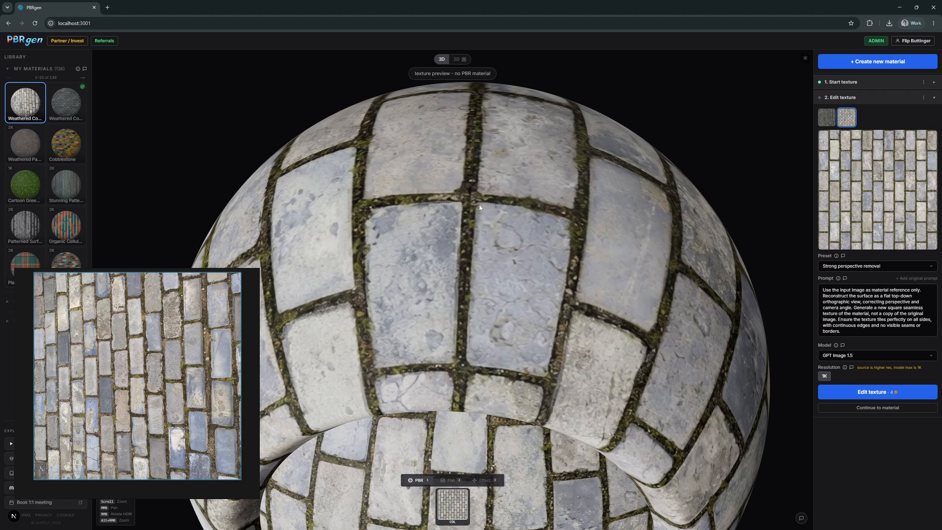
# Step: Select the original cobblestone photo as the source and run the Strong perspective removal edit again with GPT Image 1.5
pyautogui.click(828, 119)
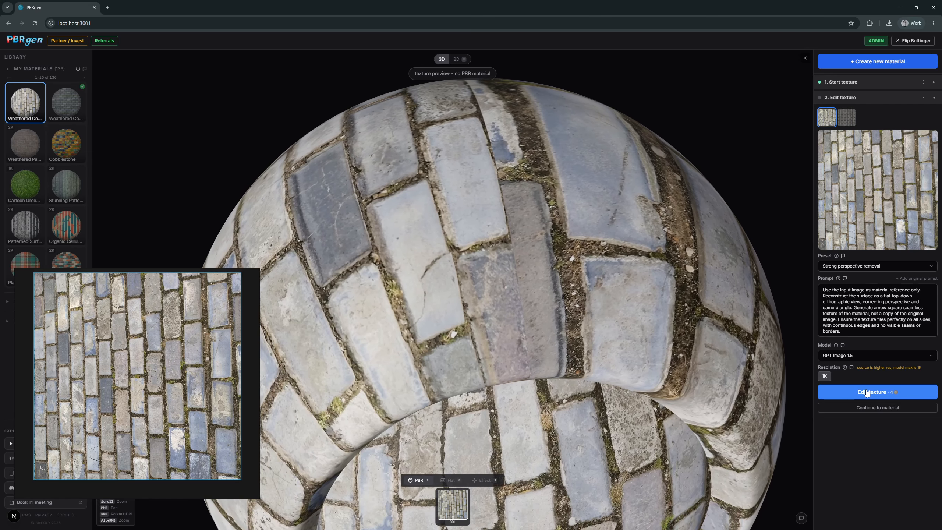
pyautogui.click(867, 392)
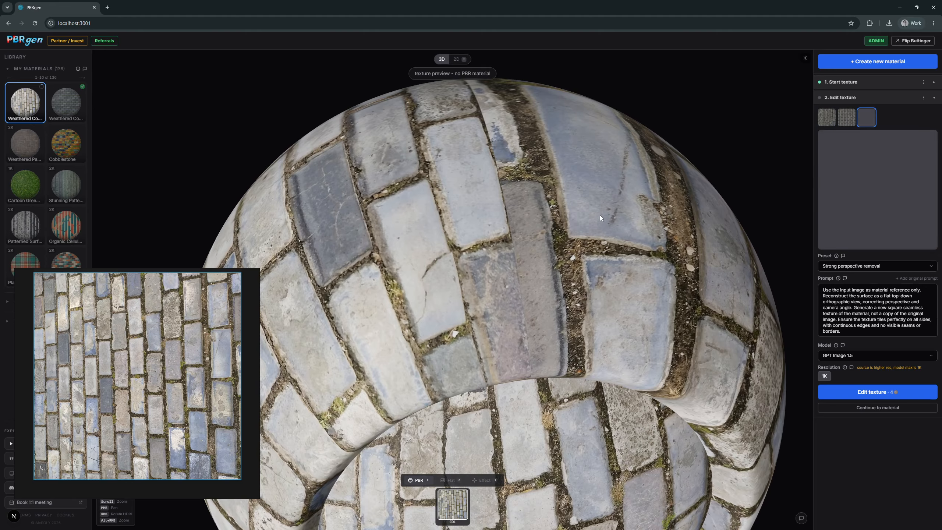
pyautogui.moveTo(600, 215); pyautogui.dragTo(609, 197)
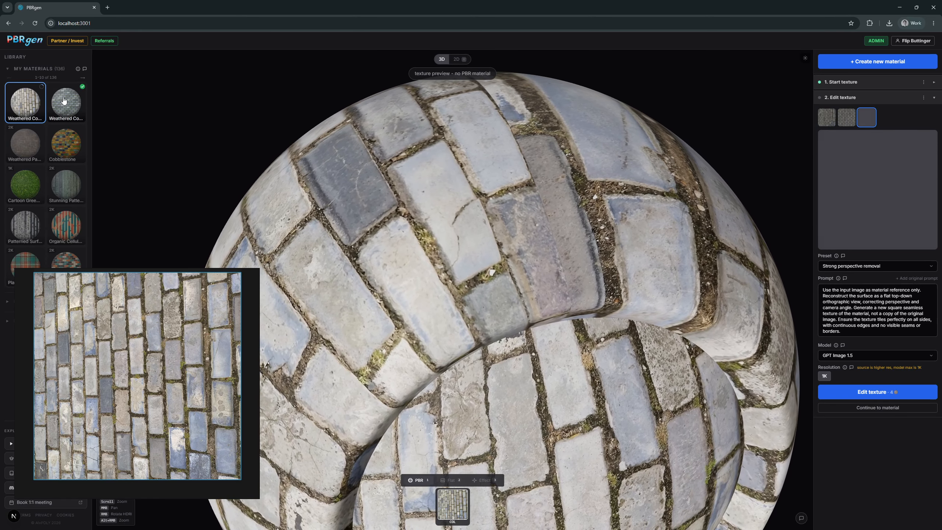
# Step: Compare the blue-grey material's moss edit with its start texture, and run the same prompt on the edited version with GPT Image 1.5
pyautogui.click(67, 111)
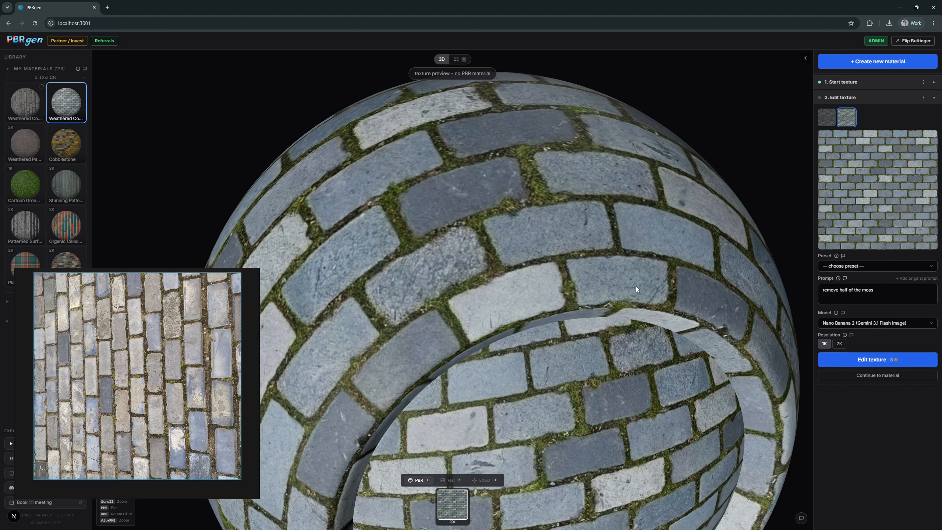
pyautogui.click(831, 119)
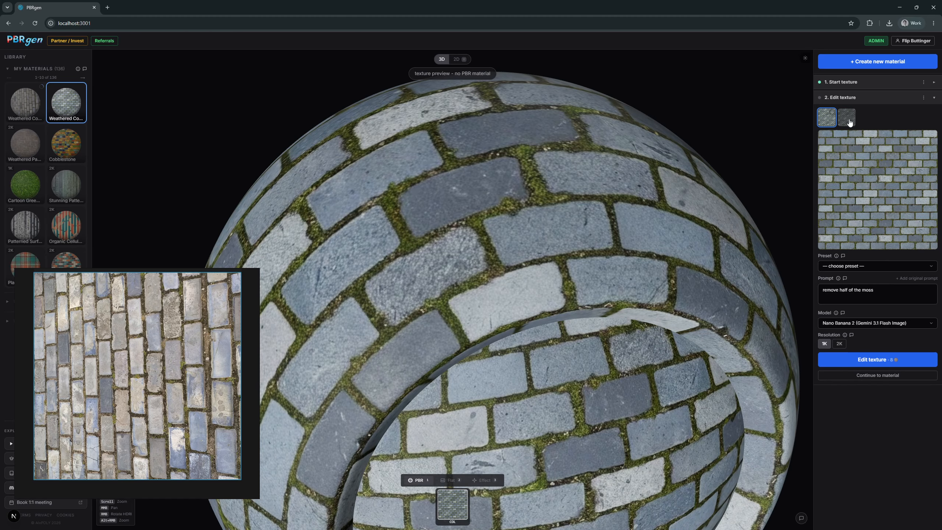
pyautogui.click(847, 118)
pyautogui.scroll(5, 549, 297)
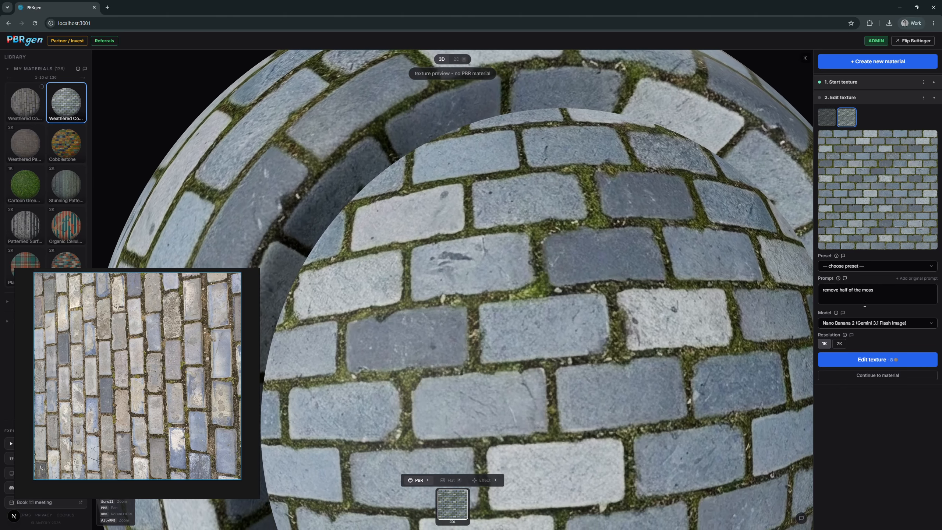
pyautogui.click(867, 326)
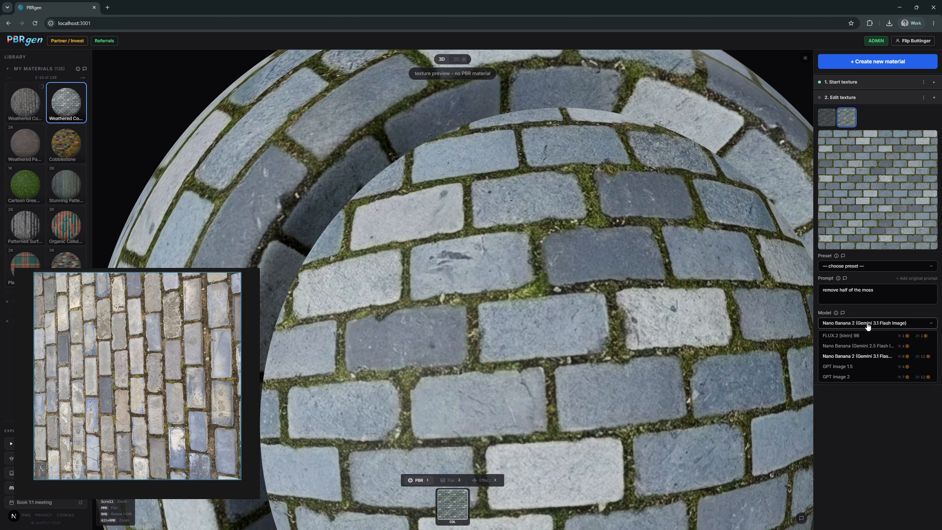
pyautogui.click(863, 368)
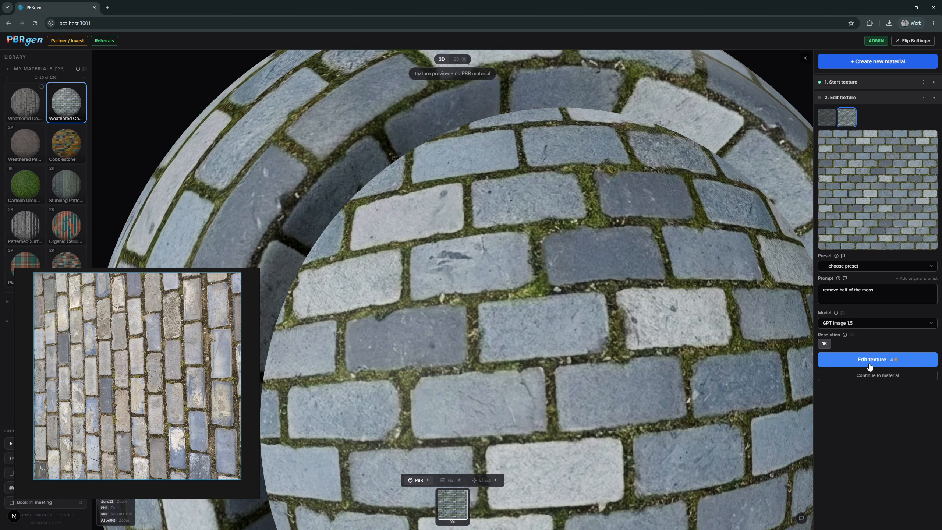
pyautogui.click(870, 365)
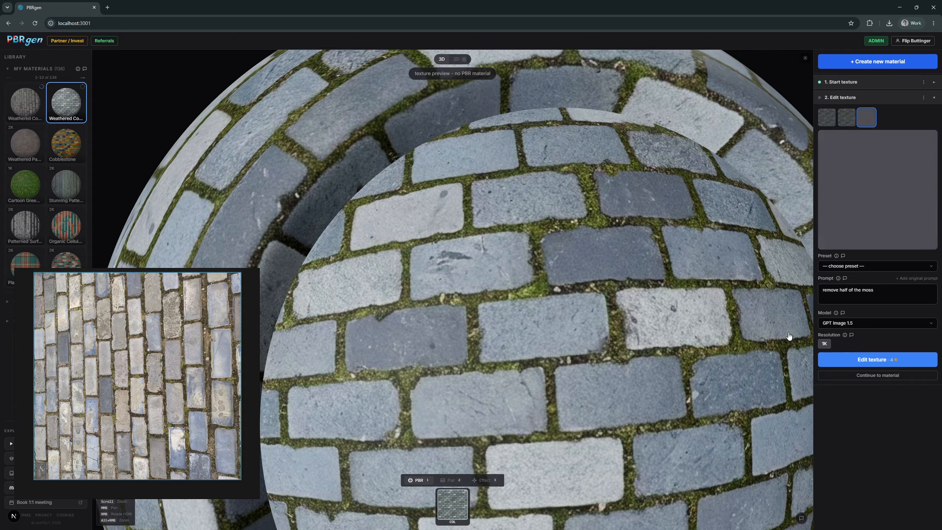
# Step: Return to the uploaded photo's material and examine the second perspective-removed texture on the preview ball
pyautogui.click(20, 112)
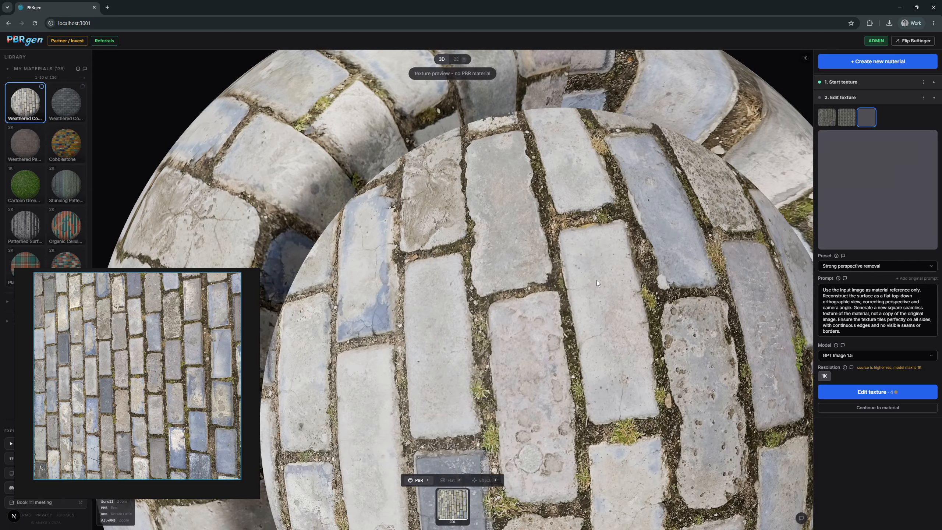
pyautogui.scroll(-3, 597, 280)
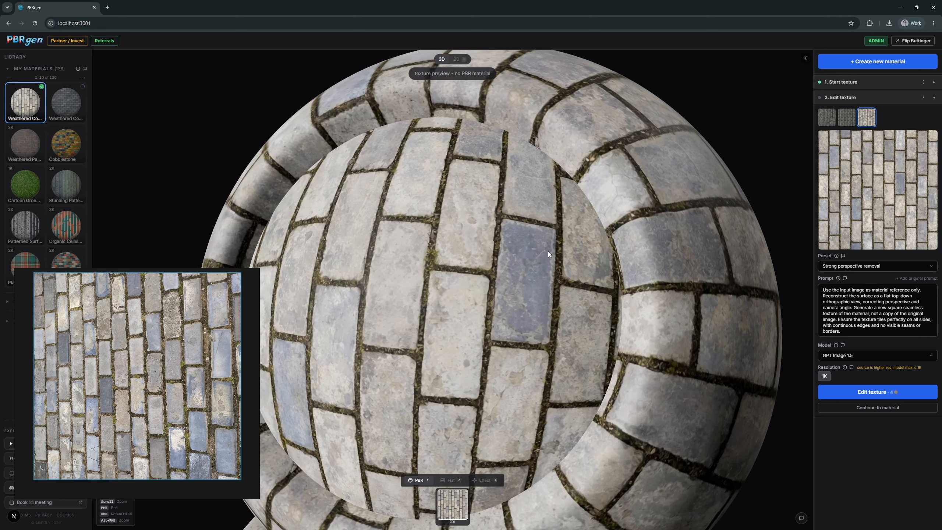
pyautogui.moveTo(548, 252); pyautogui.dragTo(561, 250)
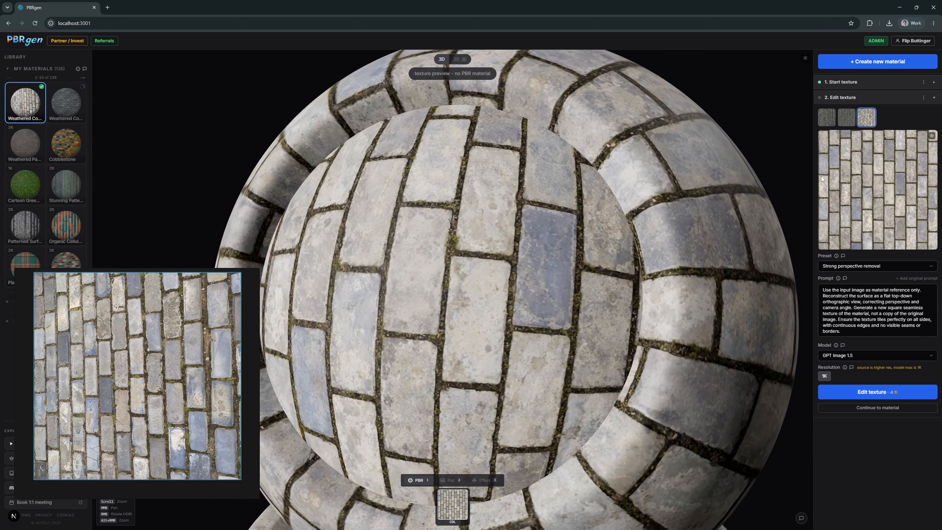
pyautogui.moveTo(500, 256); pyautogui.dragTo(526, 127)
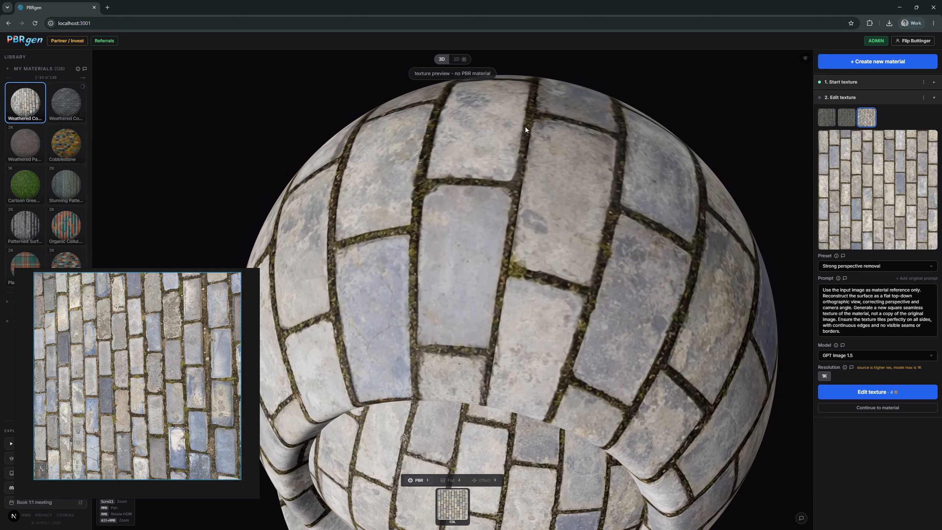
pyautogui.moveTo(502, 306); pyautogui.dragTo(515, 265)
# Step: View the second perspective-removed texture tiled in 2D and check its tile borders for visible seams
pyautogui.press('v')
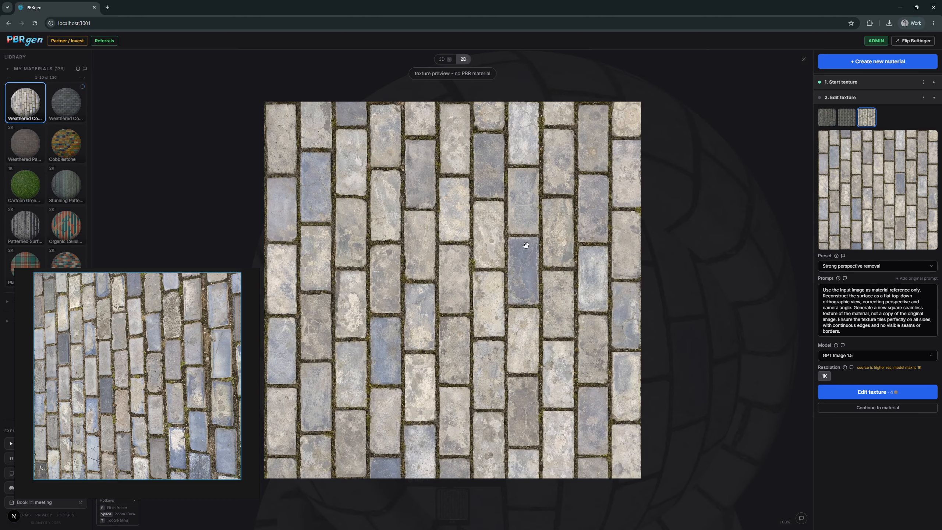
pyautogui.scroll(-2, 487, 275)
pyautogui.press('t')
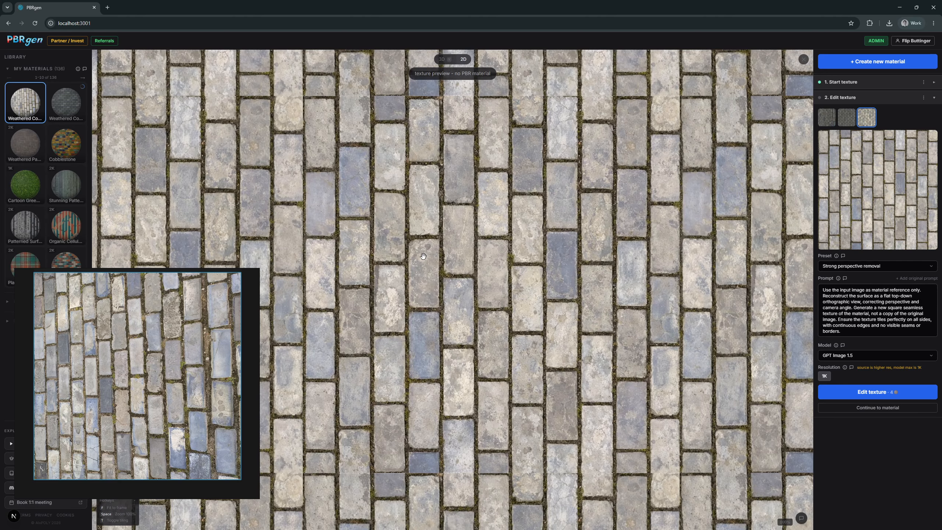
pyautogui.moveTo(421, 213); pyautogui.dragTo(431, 249)
pyautogui.scroll(8, 337, 108)
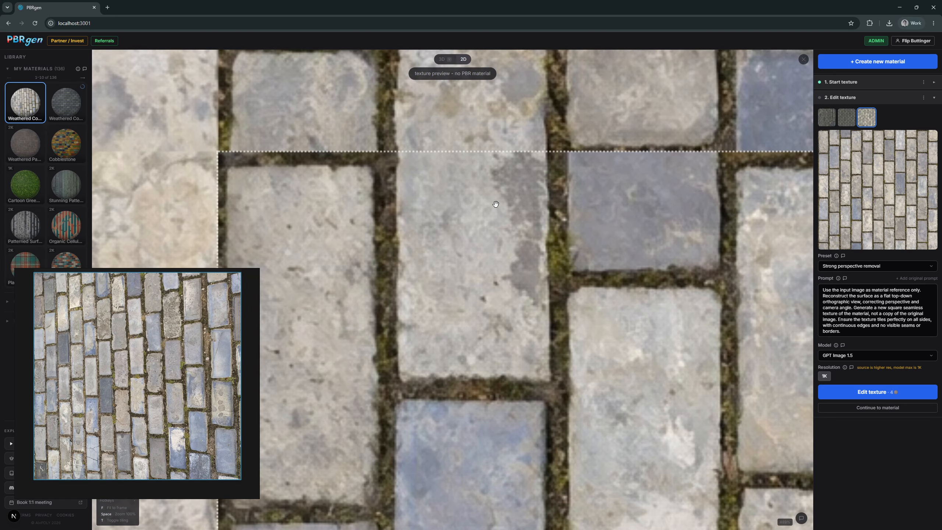
pyautogui.scroll(-6, 498, 197)
pyautogui.scroll(3, 551, 196)
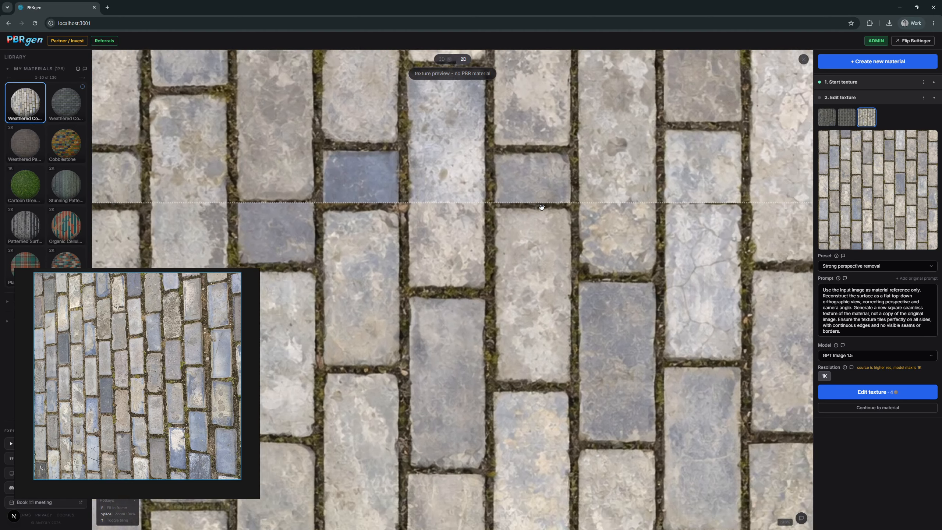
pyautogui.scroll(-5, 658, 222)
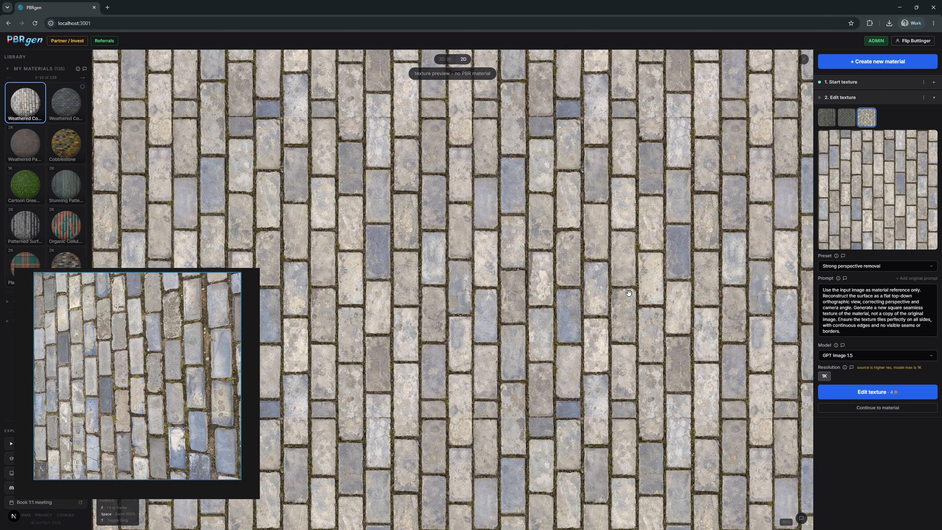
# Step: Continue to material creation with the second perspective-removed texture and examine the seam inpainting zone enlarged in 2D
pyautogui.click(852, 408)
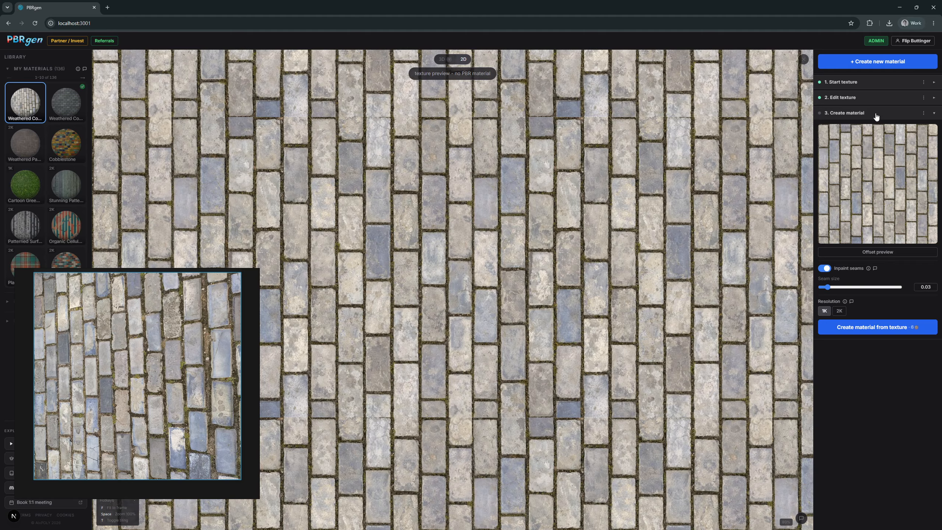
pyautogui.click(935, 133)
pyautogui.click(935, 132)
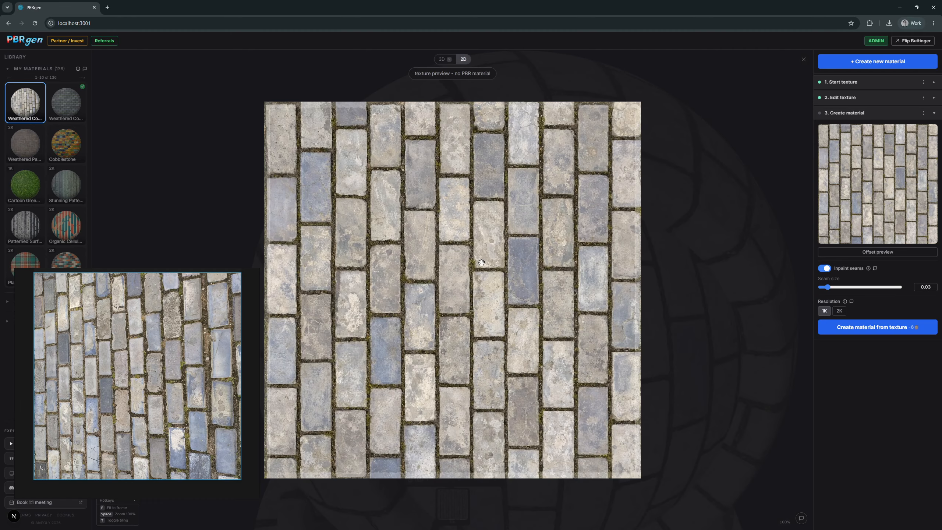
pyautogui.moveTo(345, 199); pyautogui.dragTo(444, 304)
pyautogui.scroll(10, 417, 270)
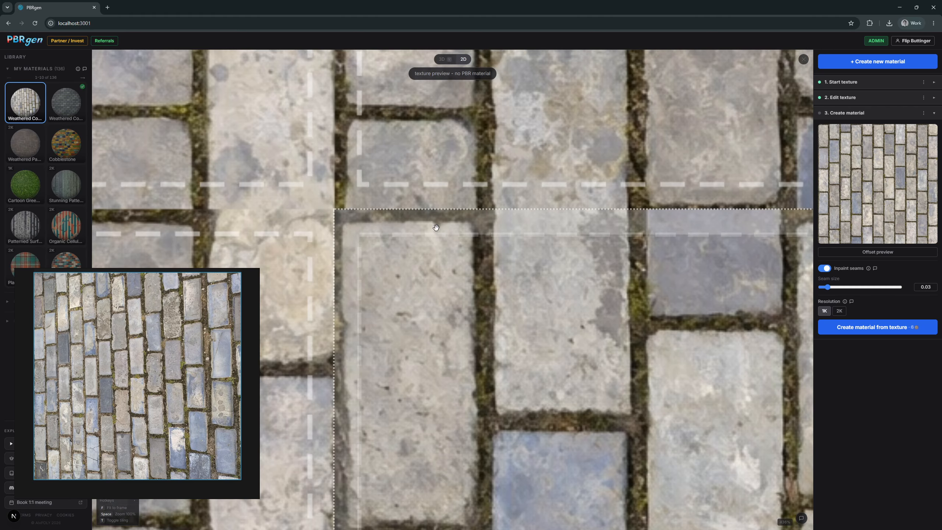
pyautogui.moveTo(436, 228); pyautogui.dragTo(508, 151)
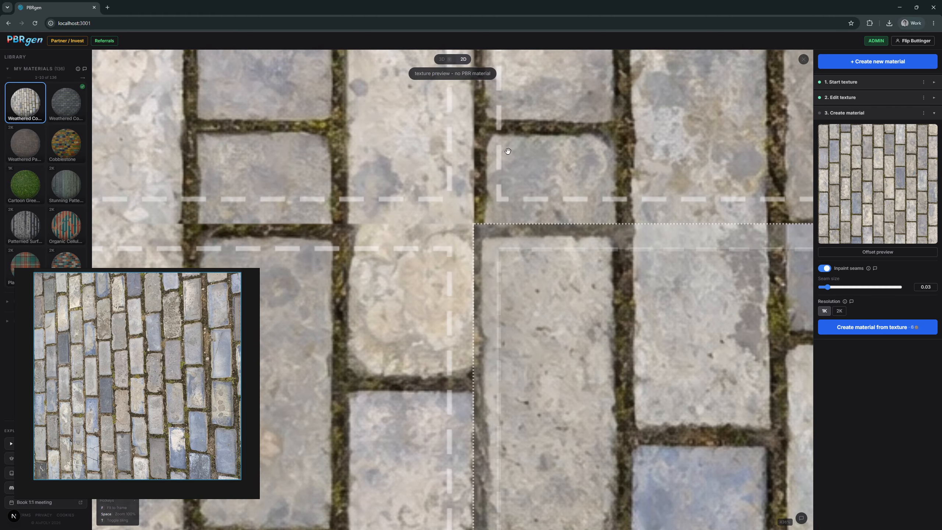
# Step: Set the inpainting seam size to 0.02 and the material resolution to 2K
pyautogui.moveTo(828, 286); pyautogui.dragTo(828, 288)
pyautogui.moveTo(827, 288); pyautogui.dragTo(823, 288)
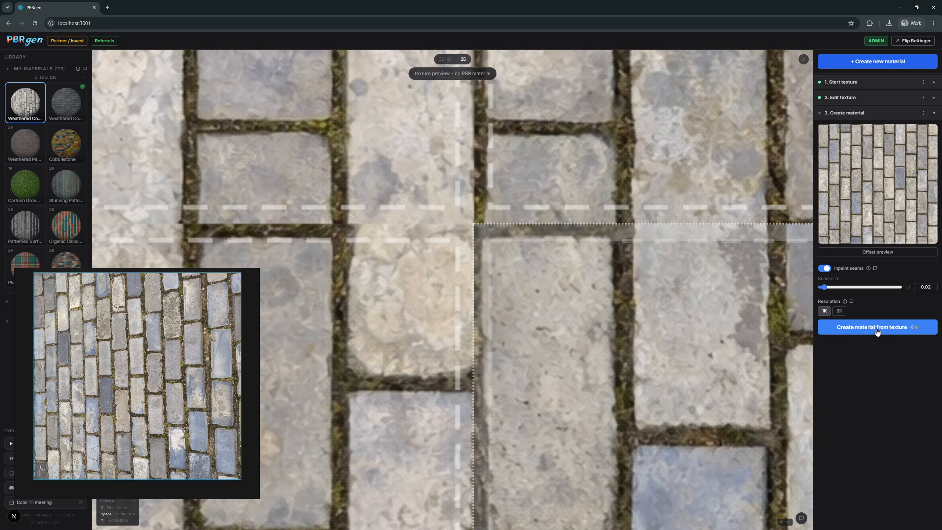
pyautogui.click(839, 311)
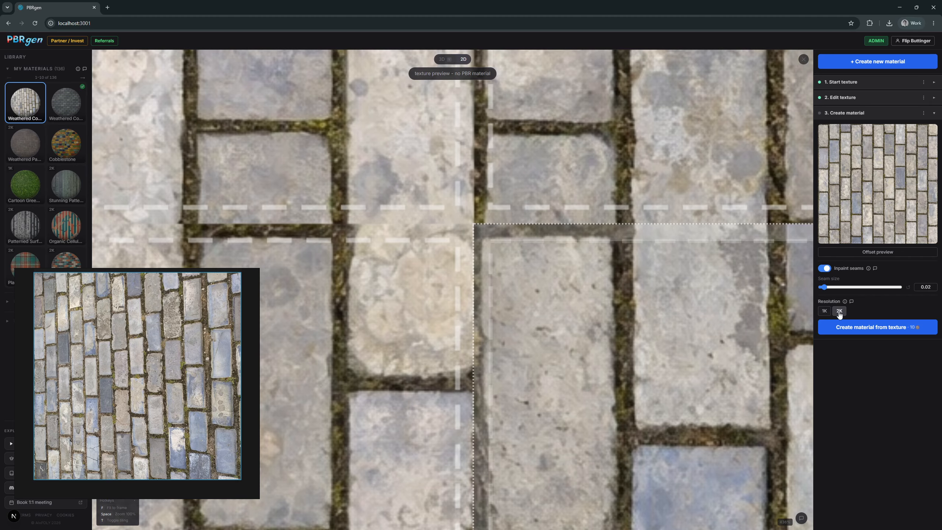
# Step: Create the 2K PBR material from the second perspective-removed texture with seam inpainting
pyautogui.click(855, 329)
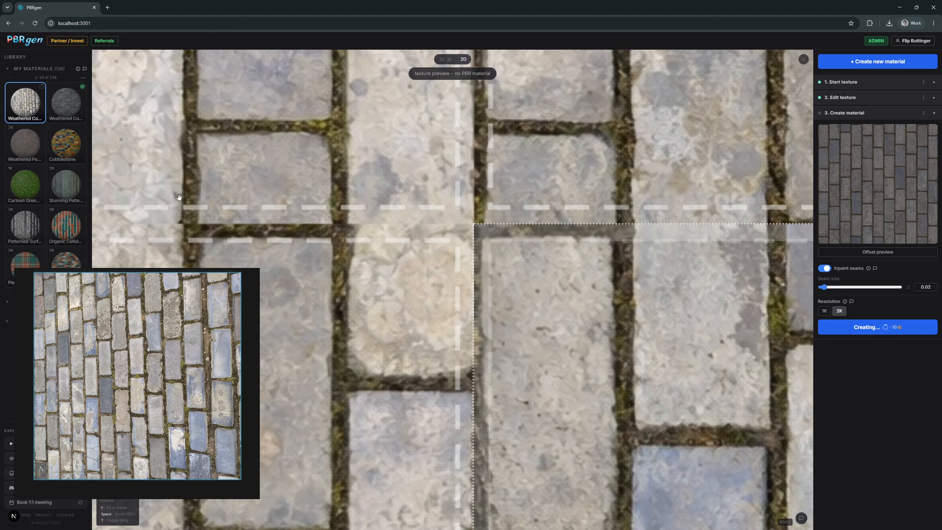
# Step: Open the generated cobblestone material and compare its moss-reduced GPT Image 1.5 edit with its first texture on the preview ball
pyautogui.click(63, 107)
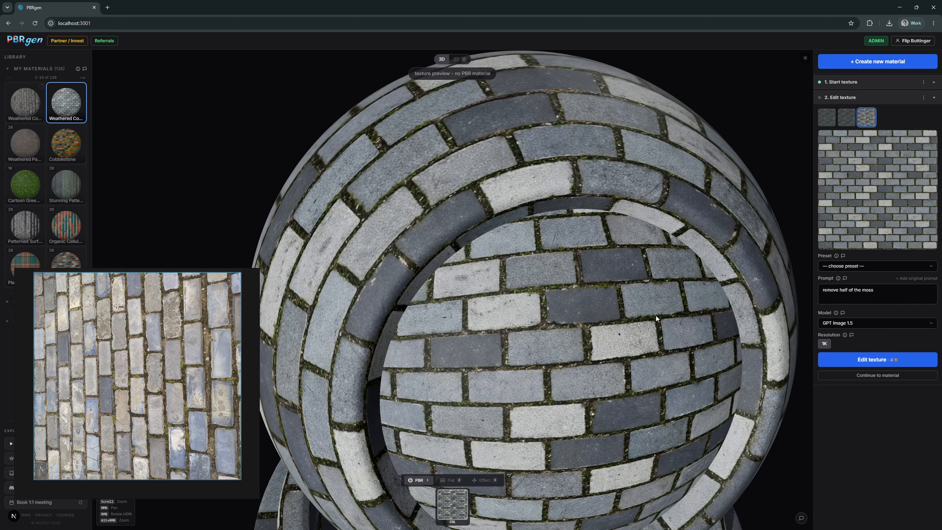
pyautogui.moveTo(505, 301); pyautogui.dragTo(671, 277)
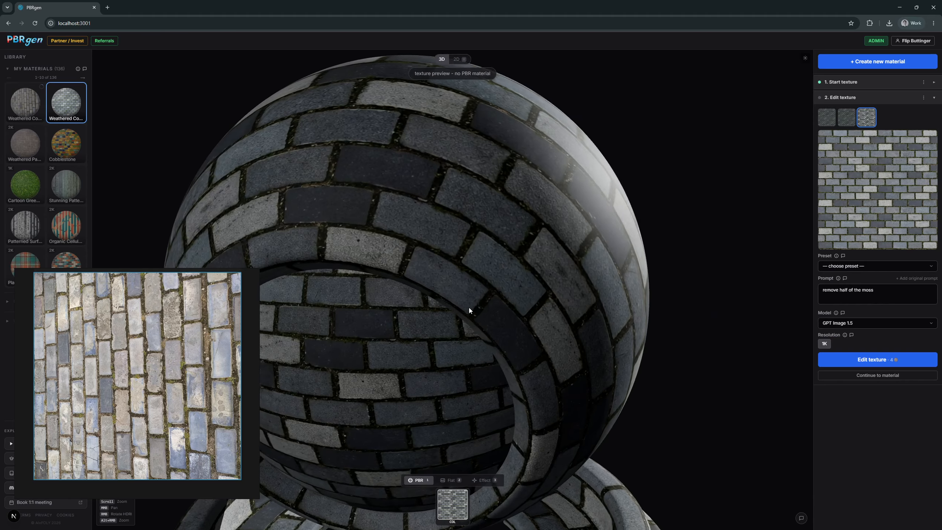
pyautogui.moveTo(469, 308); pyautogui.dragTo(627, 308)
pyautogui.scroll(5, 627, 308)
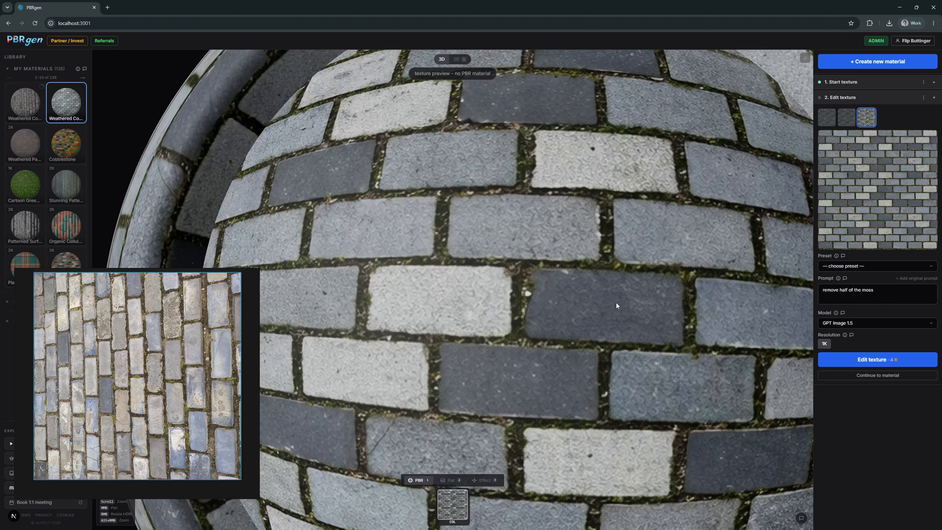
pyautogui.click(827, 118)
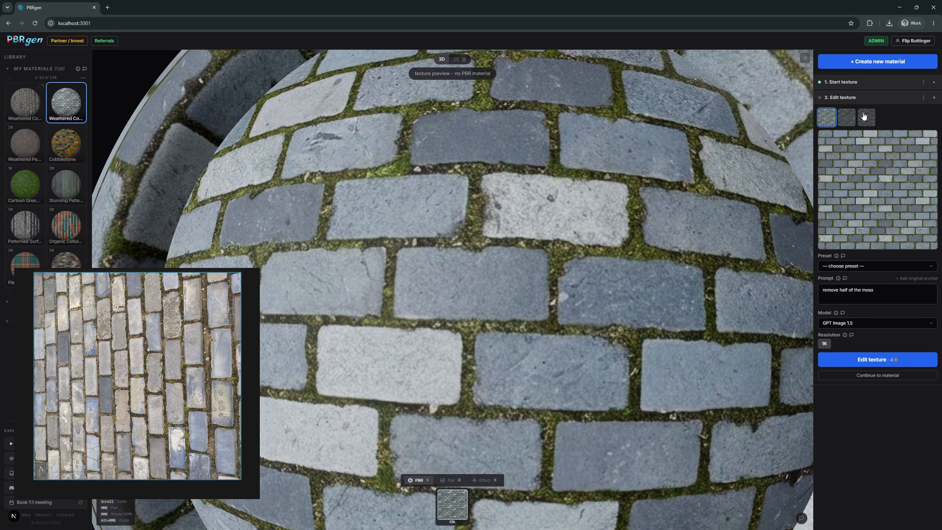
pyautogui.click(866, 121)
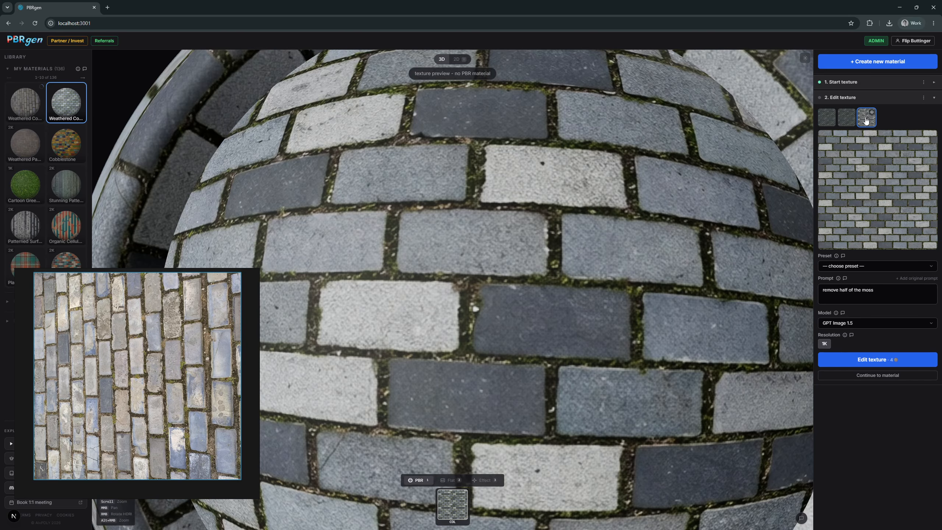
# Step: Edit the generated material's first texture with "remove half of the moss" using Nano Banana 2 (Gemini 3.1 Flash Image) at 1K and inspect the stones up close
pyautogui.click(828, 119)
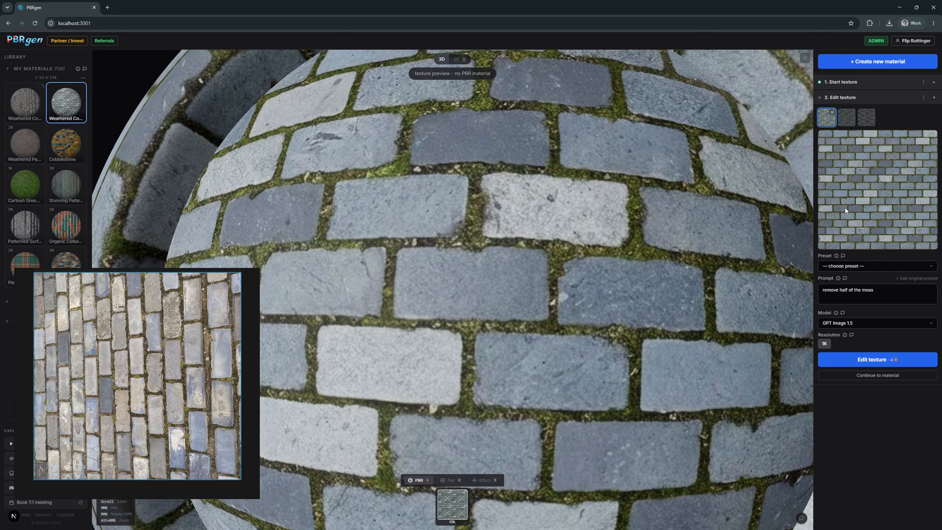
pyautogui.click(859, 325)
pyautogui.click(857, 356)
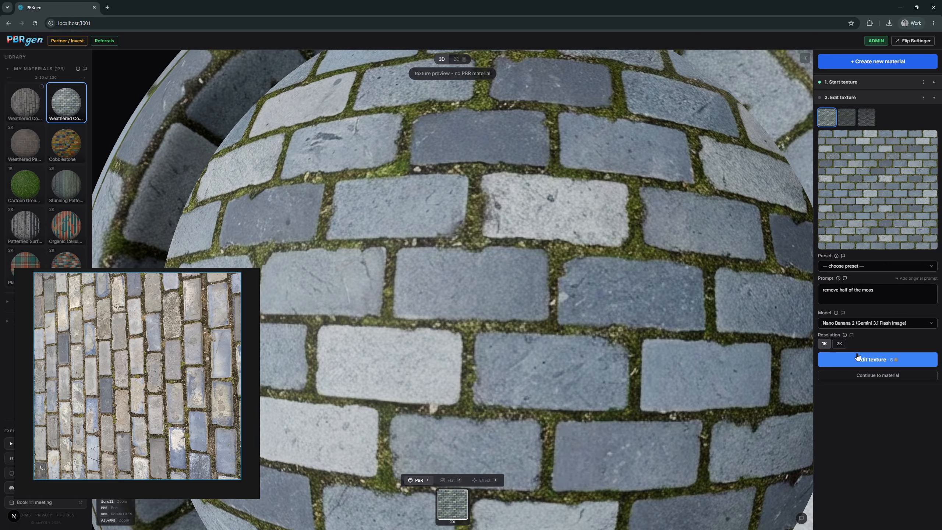
pyautogui.click(874, 362)
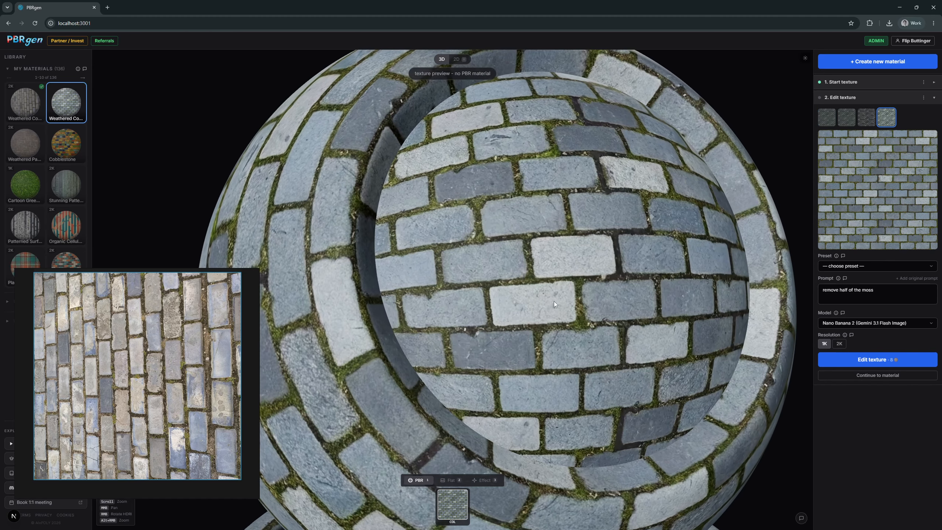
pyautogui.scroll(5, 547, 260)
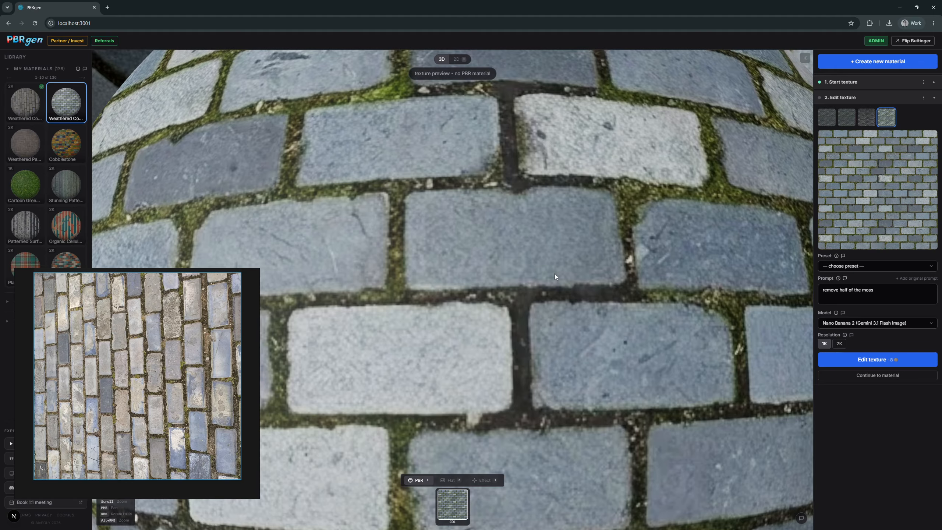
pyautogui.scroll(-5, 555, 274)
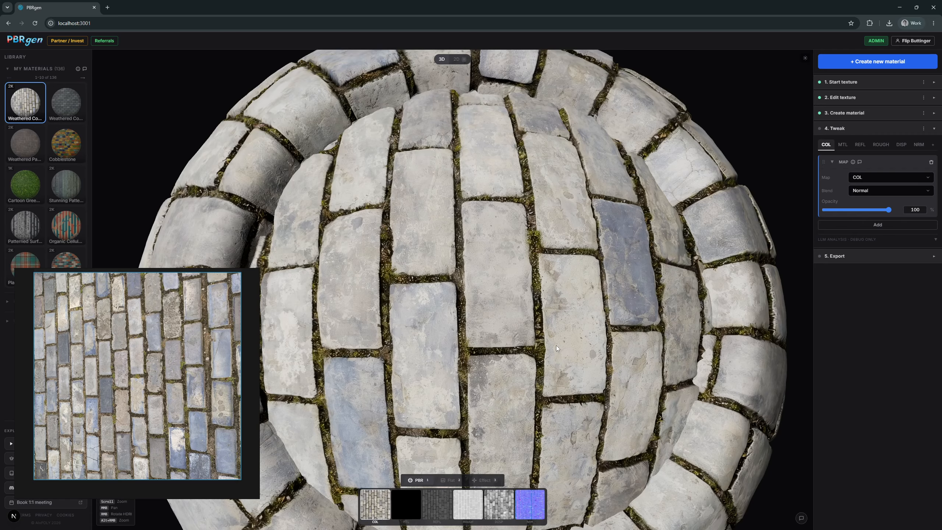
# Step: Examine the finished 2K material made from the uploaded photo from different angles and distances on the preview ball
pyautogui.moveTo(557, 346); pyautogui.dragTo(476, 288)
pyautogui.scroll(-5, 490, 321)
pyautogui.scroll(2, 505, 283)
pyautogui.scroll(3, 559, 275)
pyautogui.scroll(-3, 560, 275)
pyautogui.scroll(3, 477, 284)
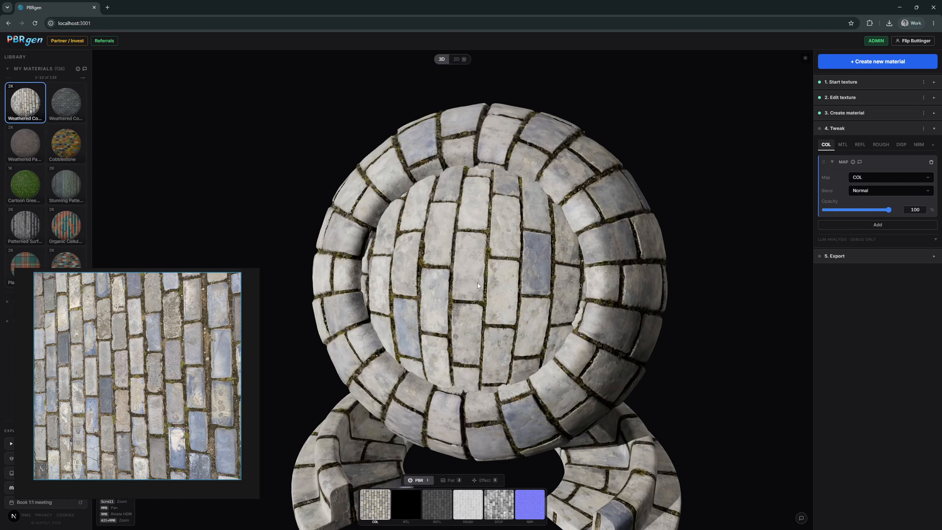
pyautogui.scroll(5, 471, 289)
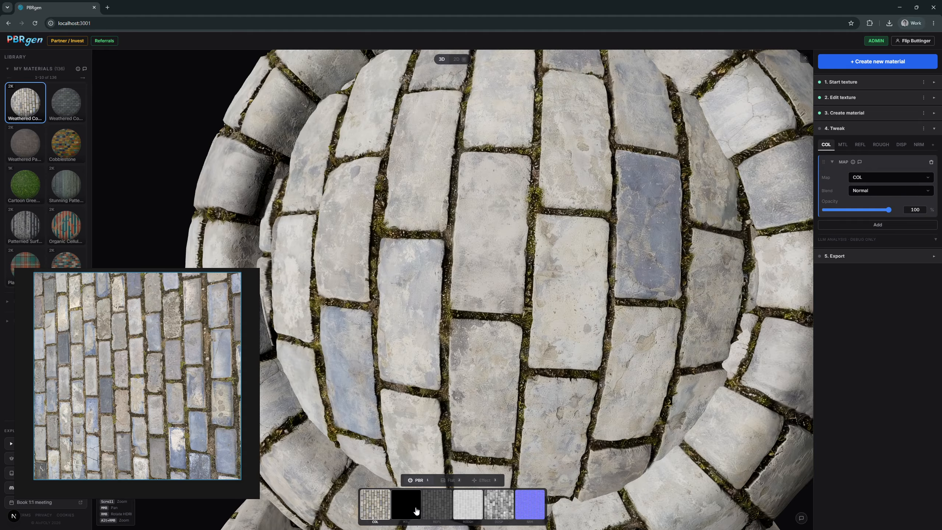
# Step: Inspect the material's metallic, reflection, roughness and displacement maps one by one on the preview ball
pyautogui.click(416, 511)
pyautogui.click(436, 510)
pyautogui.click(467, 509)
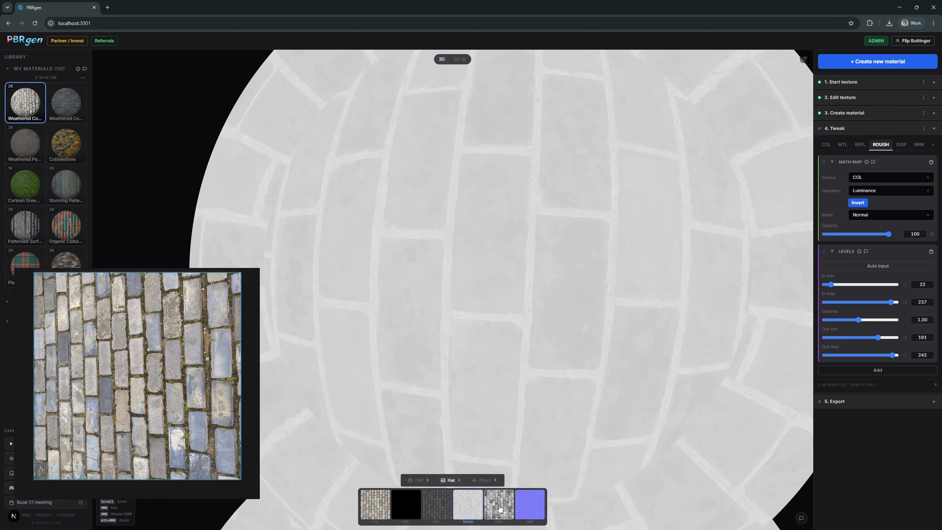
pyautogui.click(499, 506)
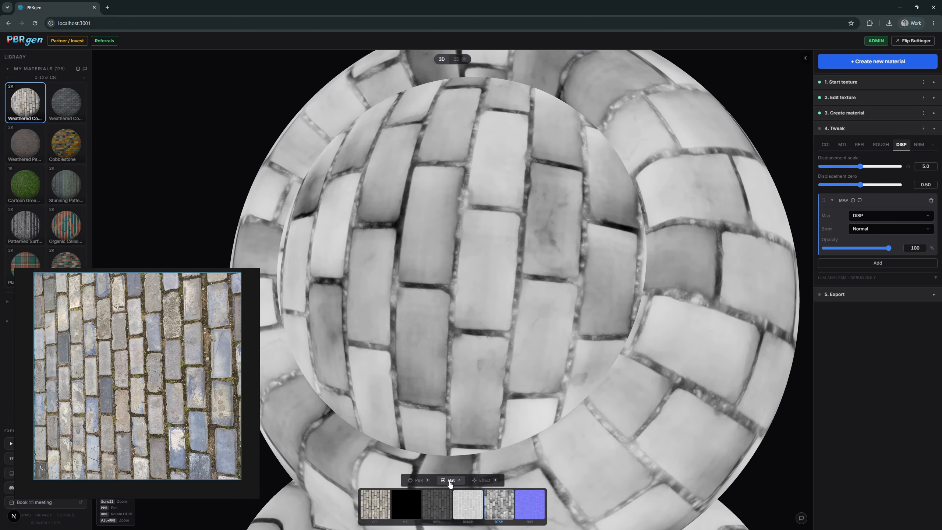
# Step: Preview the displacement effect on its own, set the displacement scale to 4.2 and return to the full PBR preview
pyautogui.click(481, 481)
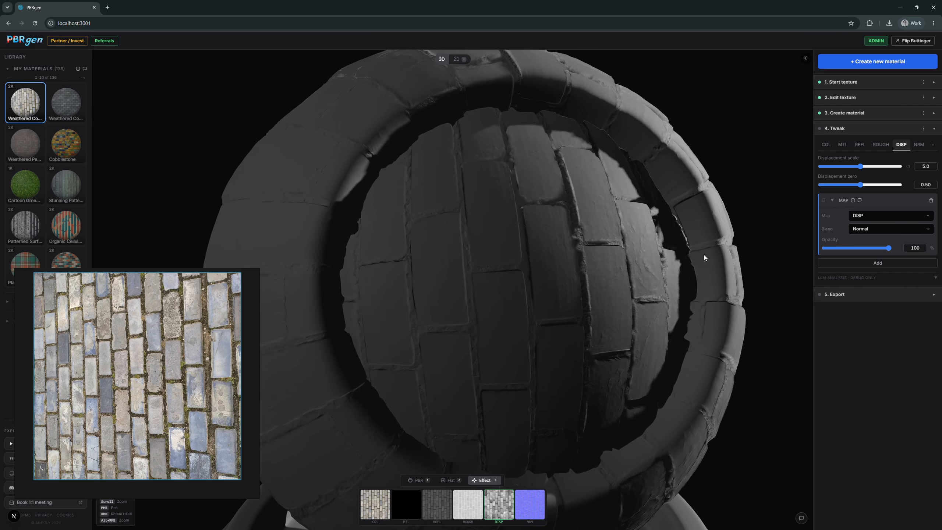
pyautogui.moveTo(859, 168)
pyautogui.mouseDown()
pyautogui.moveTo(811, 178)
pyautogui.moveTo(851, 175)
pyautogui.mouseUp()
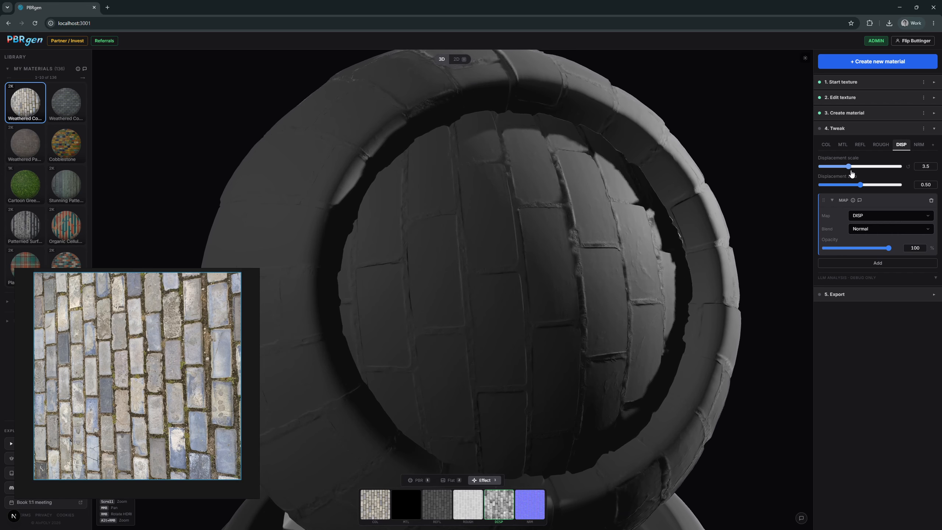
pyautogui.press('1')
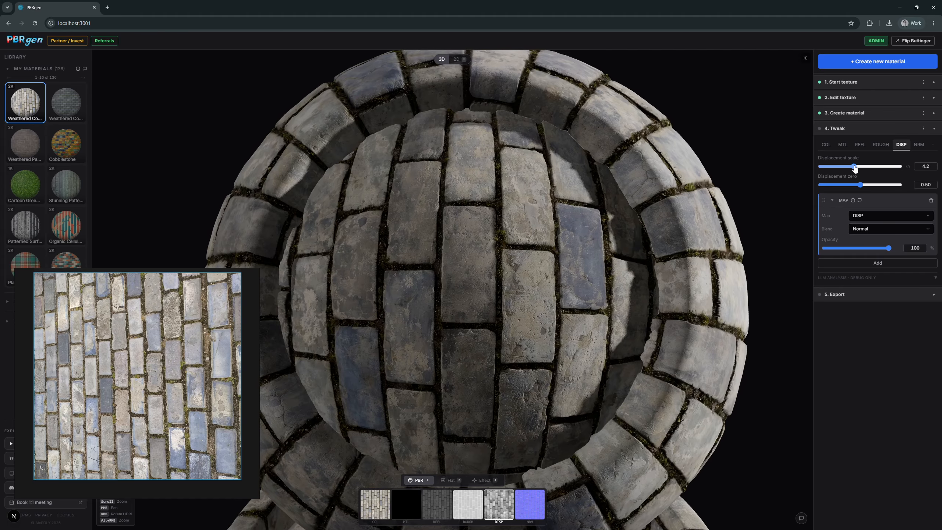
# Step: Set the roughness map's output levels to a minimum of 174 and a maximum of 225, checking the reflections on the ball
pyautogui.click(881, 145)
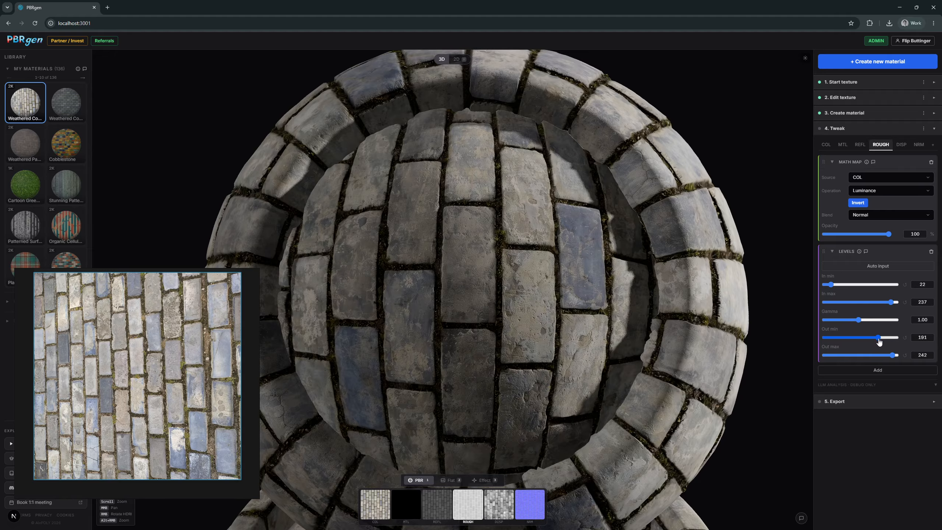
pyautogui.moveTo(879, 341); pyautogui.dragTo(834, 342)
pyautogui.moveTo(667, 307); pyautogui.dragTo(647, 304)
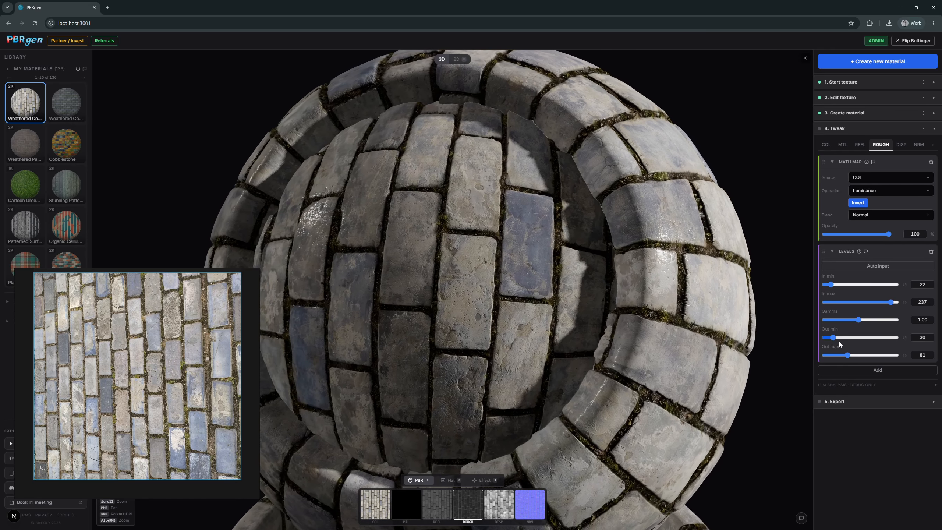
pyautogui.moveTo(832, 338); pyautogui.dragTo(873, 338)
pyautogui.moveTo(463, 272); pyautogui.dragTo(498, 250)
pyautogui.scroll(-3, 489, 252)
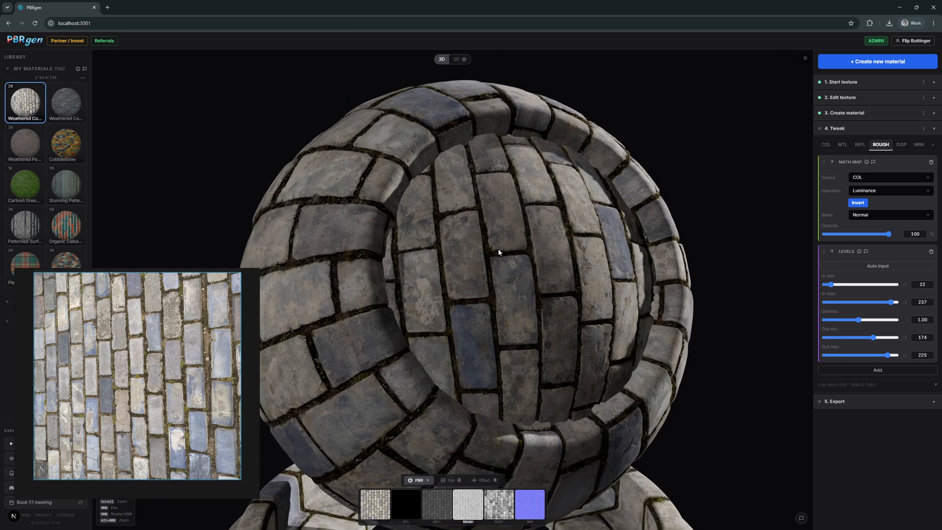
# Step: Add a Saturate effect to the color map at 148% and check the stone colors on the ball
pyautogui.click(826, 144)
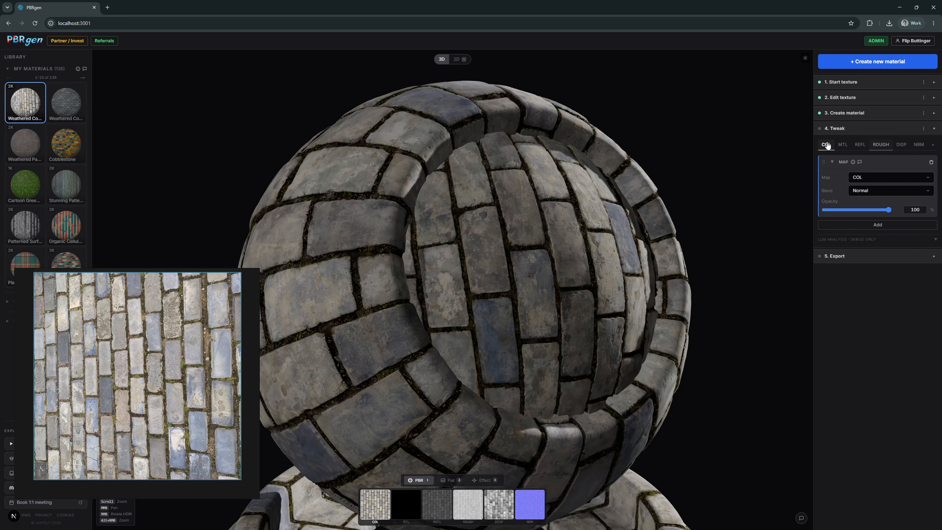
pyautogui.moveTo(616, 317); pyautogui.dragTo(630, 315)
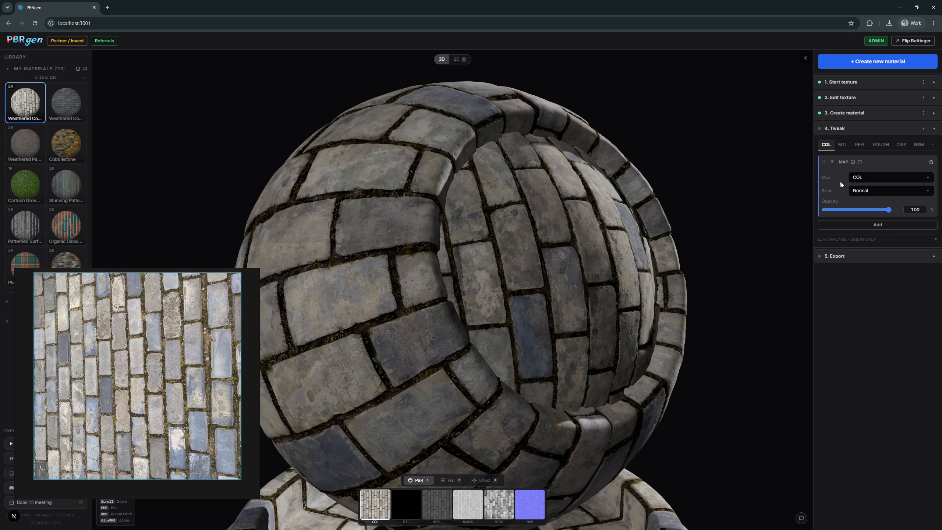
pyautogui.click(878, 225)
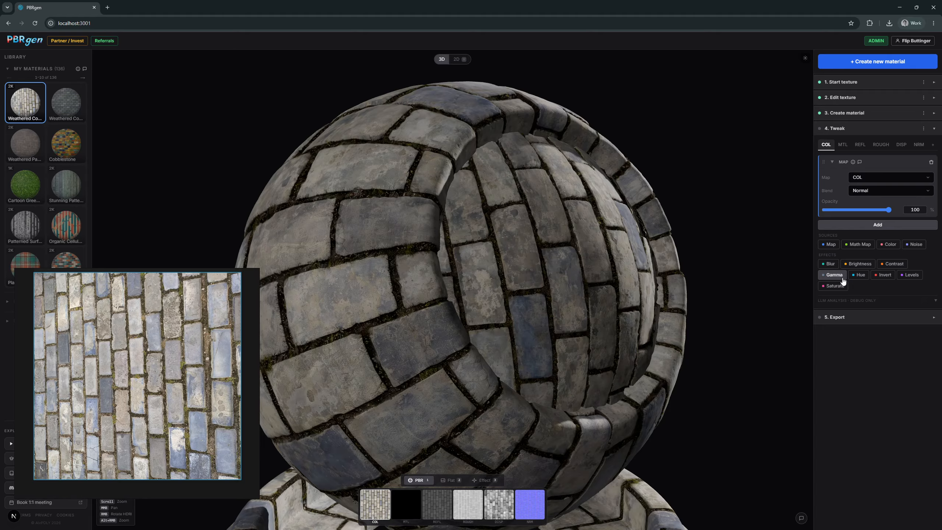
pyautogui.click(833, 285)
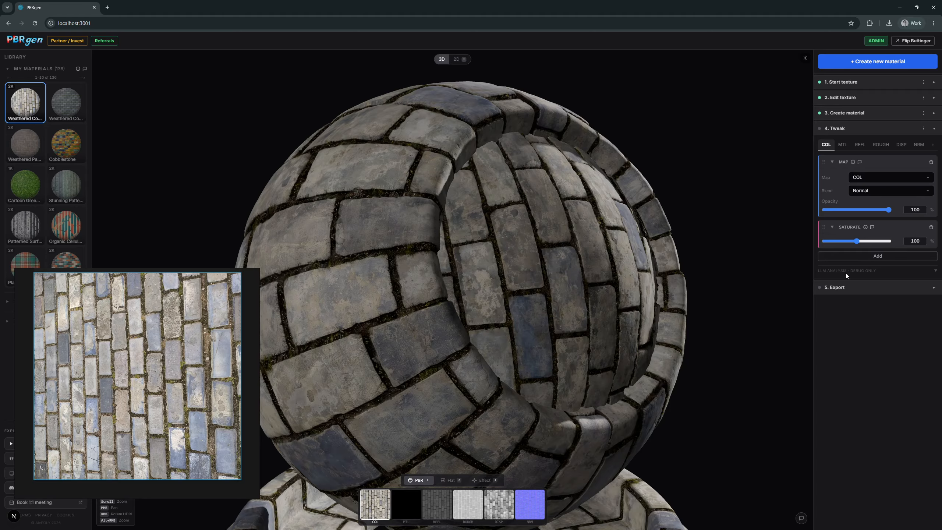
pyautogui.click(873, 241)
pyautogui.moveTo(586, 289); pyautogui.dragTo(513, 288)
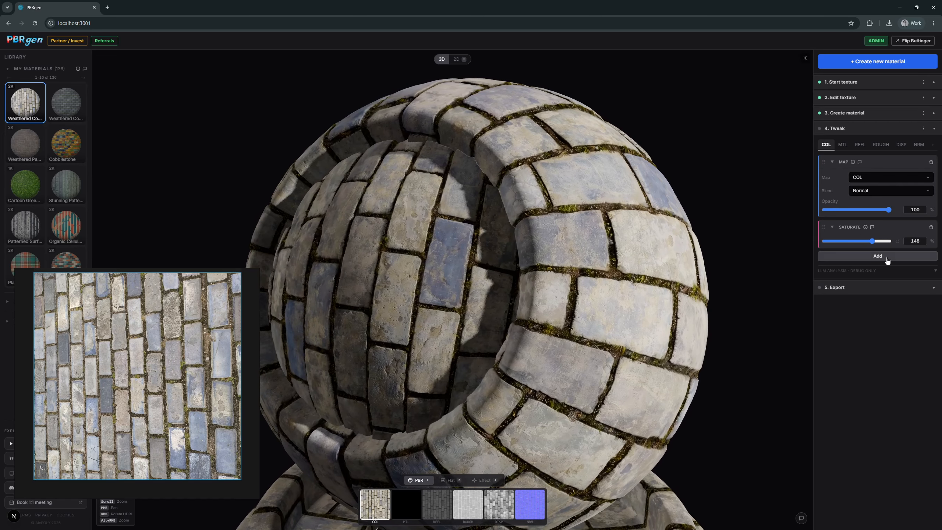
# Step: Try darkening the color map with a Levels effect at a gamma of 0.71
pyautogui.click(887, 256)
pyautogui.click(906, 308)
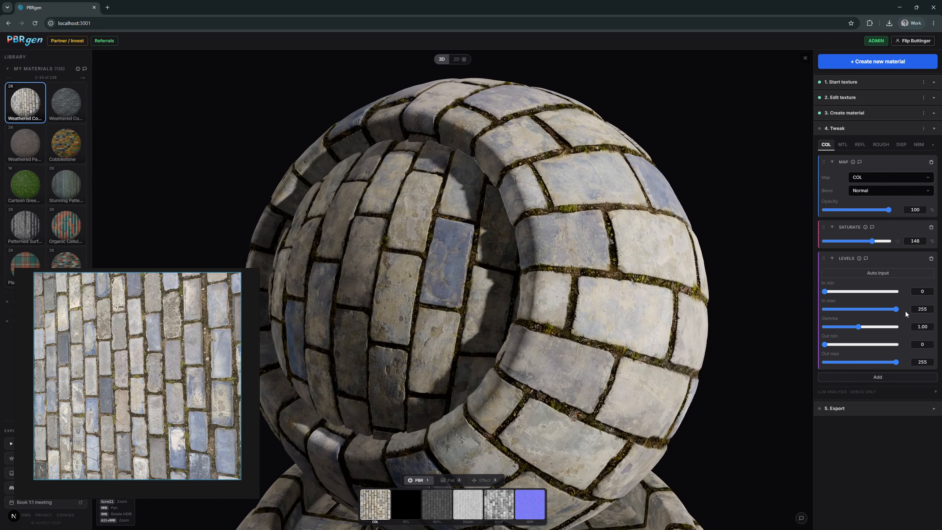
pyautogui.click(848, 327)
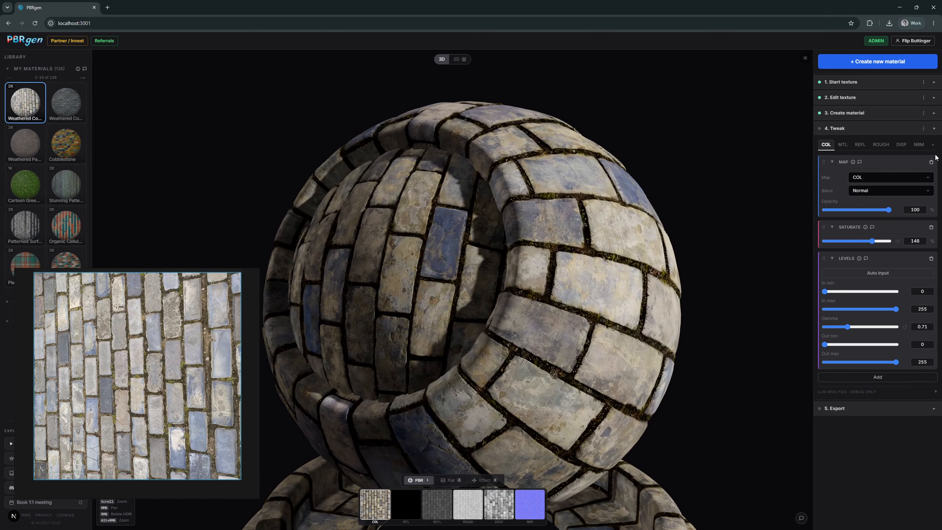
# Step: Try normal intensities of 2.00 and 2.07 on the enlarged stones, and reset the normal intensity to its default
pyautogui.click(919, 145)
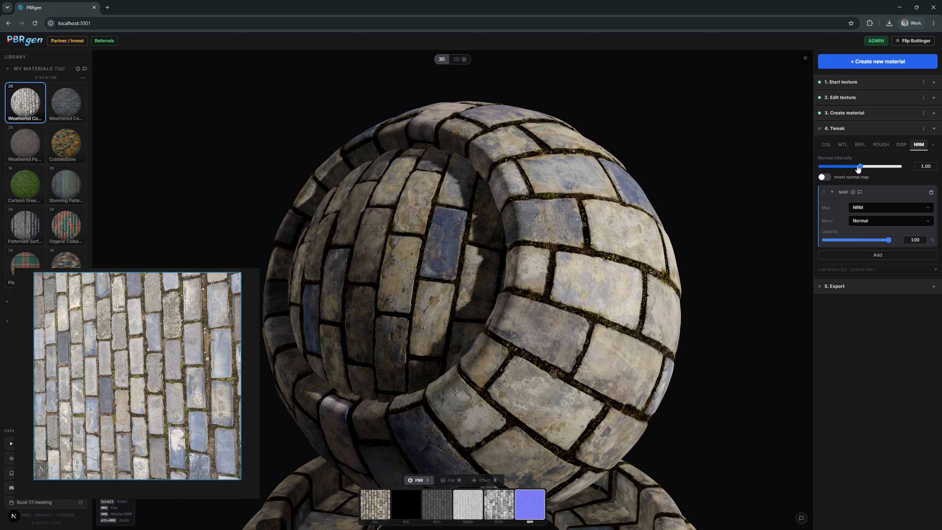
pyautogui.moveTo(860, 166)
pyautogui.mouseDown()
pyautogui.moveTo(782, 172)
pyautogui.moveTo(909, 180)
pyautogui.moveTo(766, 188)
pyautogui.moveTo(939, 177)
pyautogui.moveTo(860, 176)
pyautogui.mouseUp()
pyautogui.scroll(1, 402, 309)
pyautogui.scroll(5, 402, 308)
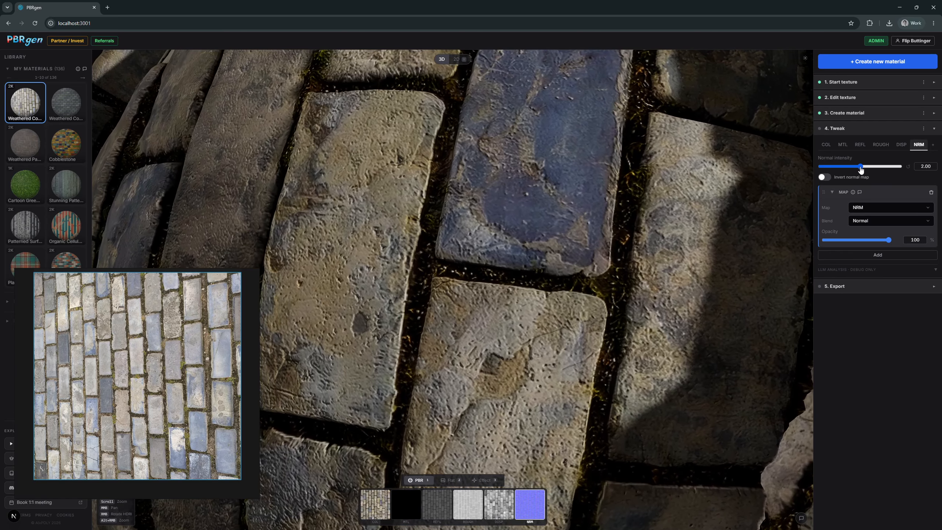
pyautogui.moveTo(861, 168)
pyautogui.mouseDown()
pyautogui.moveTo(829, 173)
pyautogui.moveTo(867, 171)
pyautogui.mouseUp()
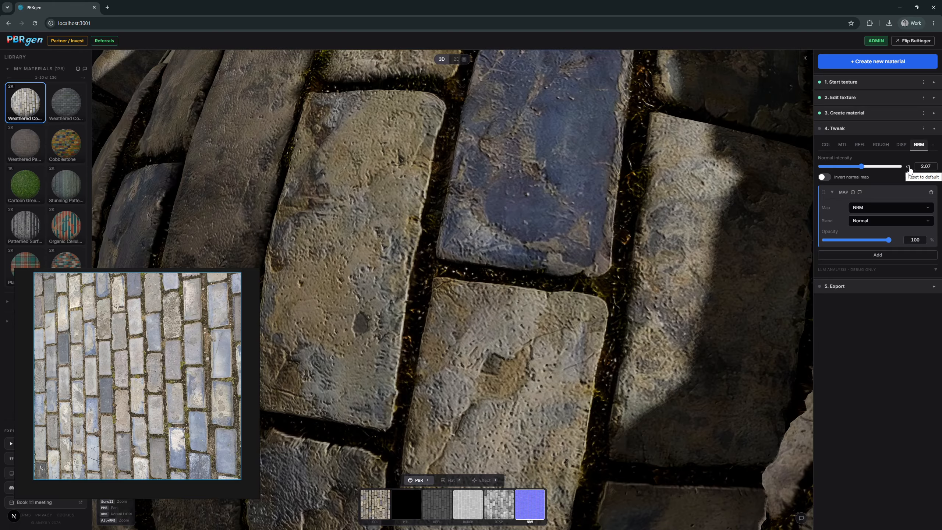
pyautogui.click(908, 168)
pyautogui.scroll(-10, 606, 246)
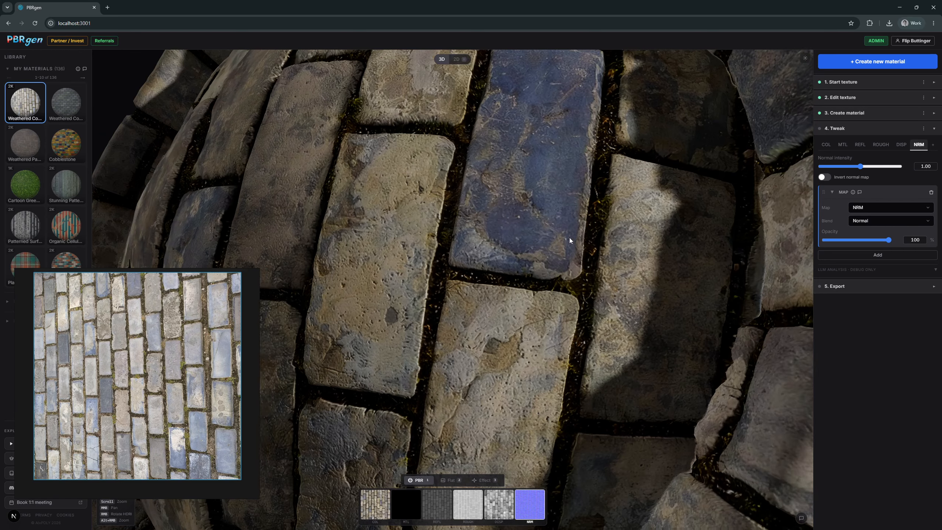
pyautogui.scroll(-5, 573, 237)
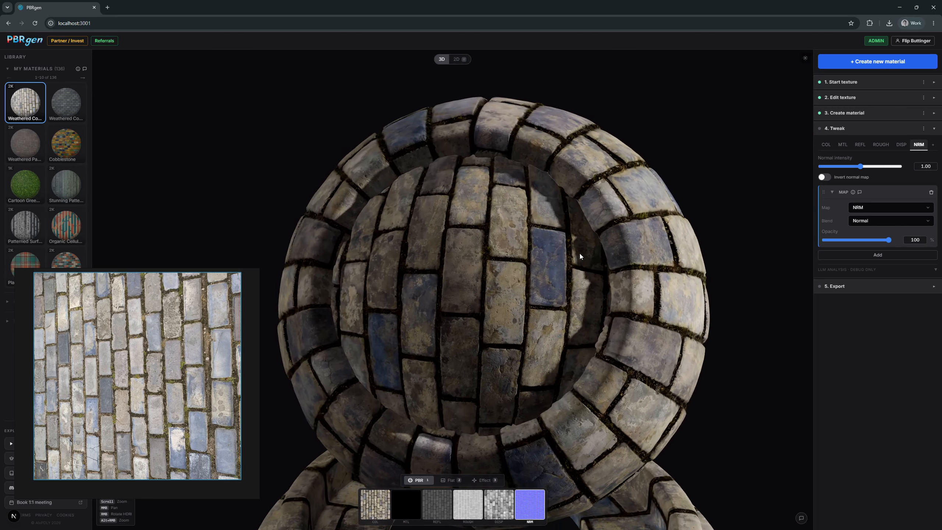
# Step: Remove the Levels effect from the color map and set its saturation to 119%
pyautogui.click(826, 144)
pyautogui.click(931, 259)
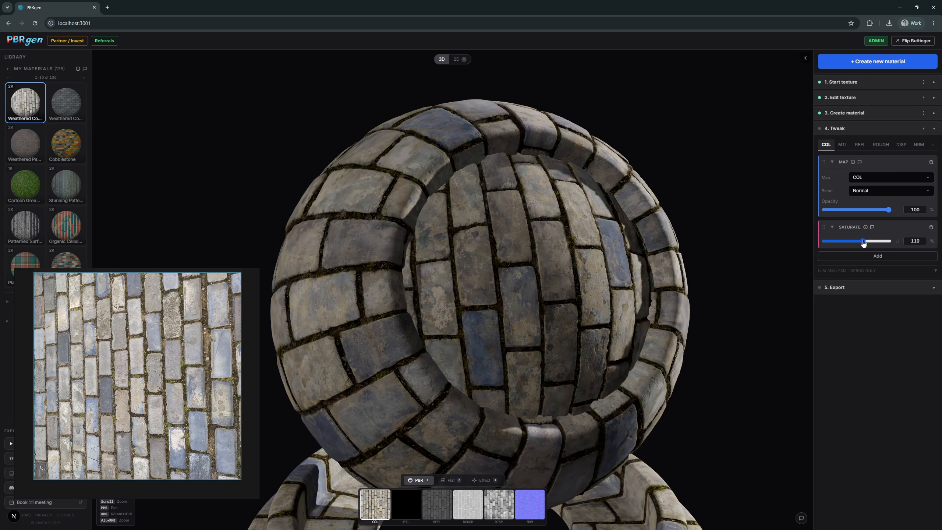
pyautogui.click(864, 241)
pyautogui.moveTo(404, 297); pyautogui.dragTo(385, 297)
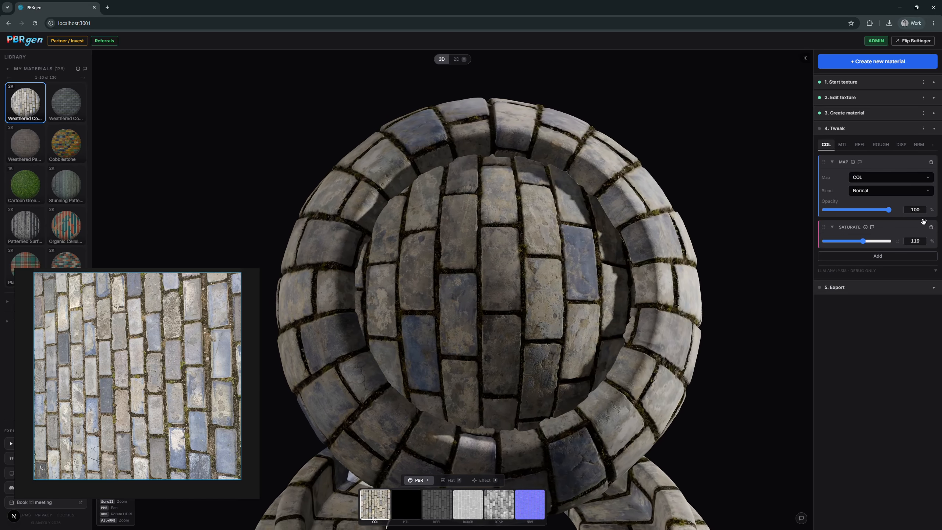
# Step: Open the export settings and rename the material to Blue Weathered Cobblestone
pyautogui.moveTo(505, 285); pyautogui.dragTo(498, 274)
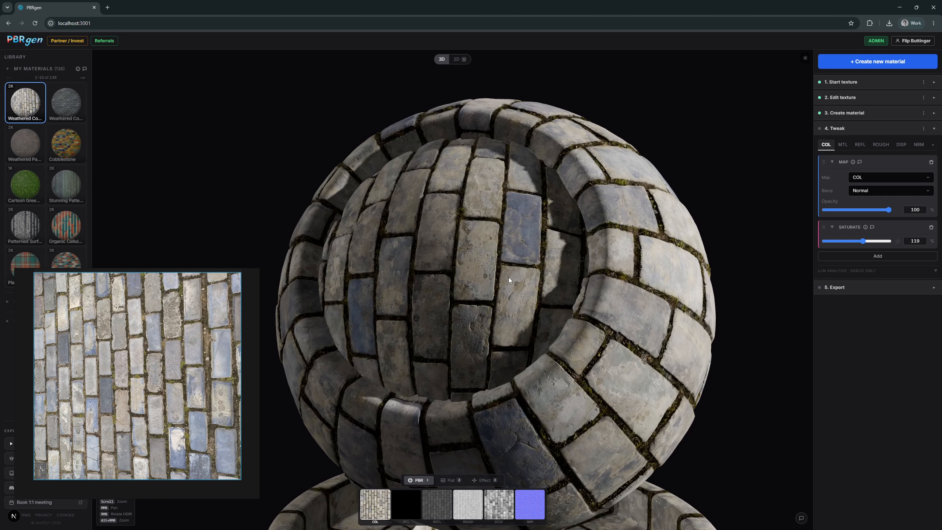
pyautogui.click(883, 292)
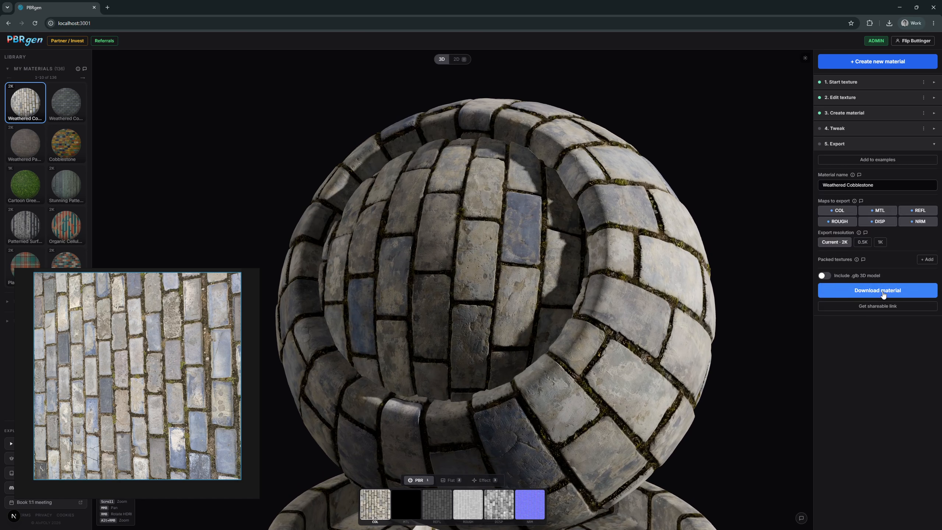
pyautogui.click(890, 185)
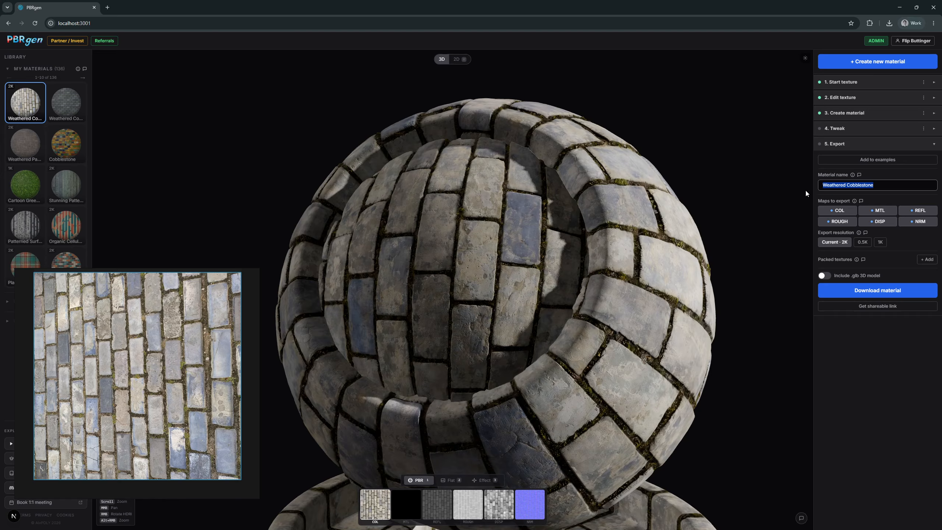
pyautogui.click(873, 185)
pyautogui.write('Blue')
# Step: Exclude only the MTL map from the export and download the material at the current 2K resolution
pyautogui.click(845, 210)
pyautogui.click(879, 211)
pyautogui.click(919, 210)
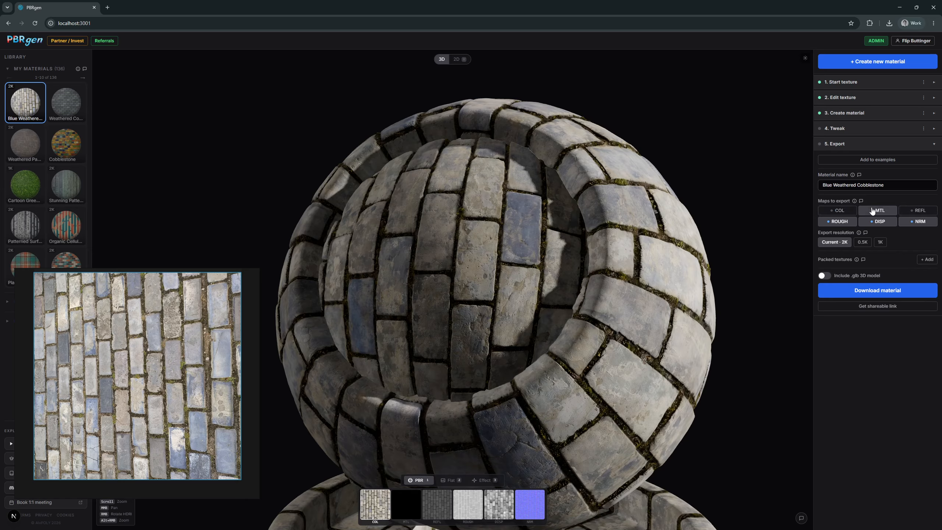
pyautogui.click(842, 214)
pyautogui.click(924, 211)
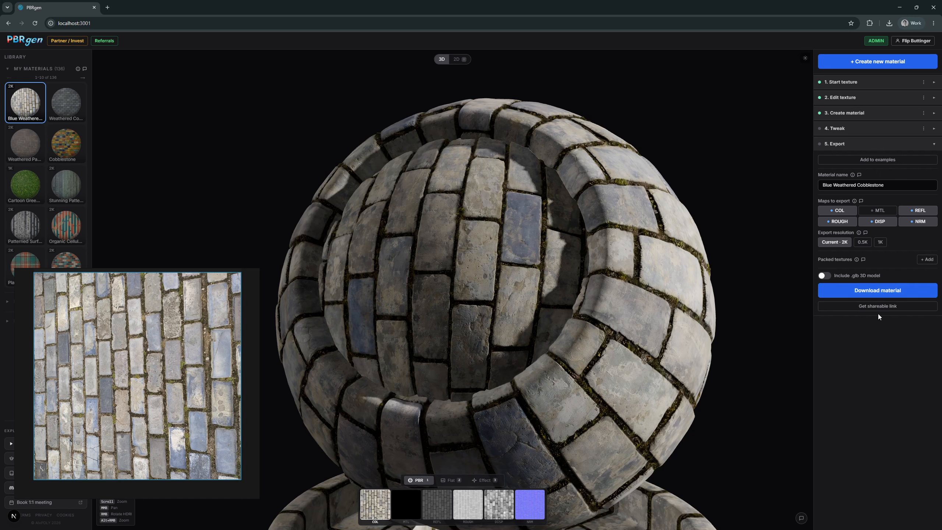
pyautogui.click(894, 295)
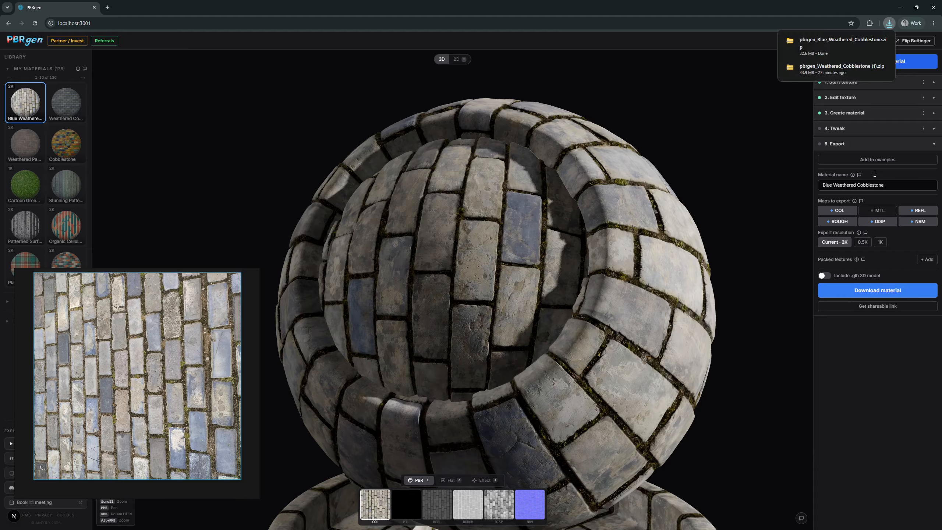
# Step: Open the downloaded pbrgen_Blue_Weathered_Cobblestone.zip, show the full map file names, view the COL map and close the archive
pyautogui.click(838, 48)
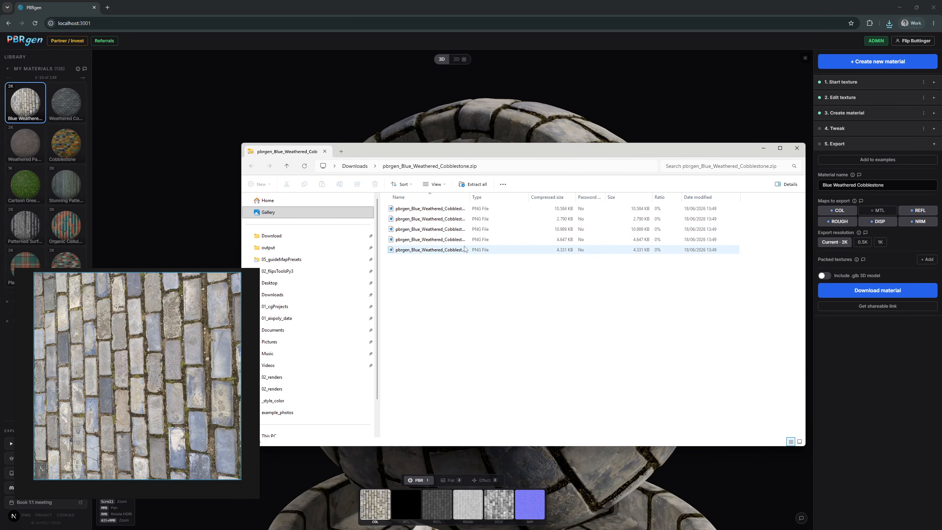
pyautogui.moveTo(470, 197); pyautogui.dragTo(522, 198)
pyautogui.click(394, 210)
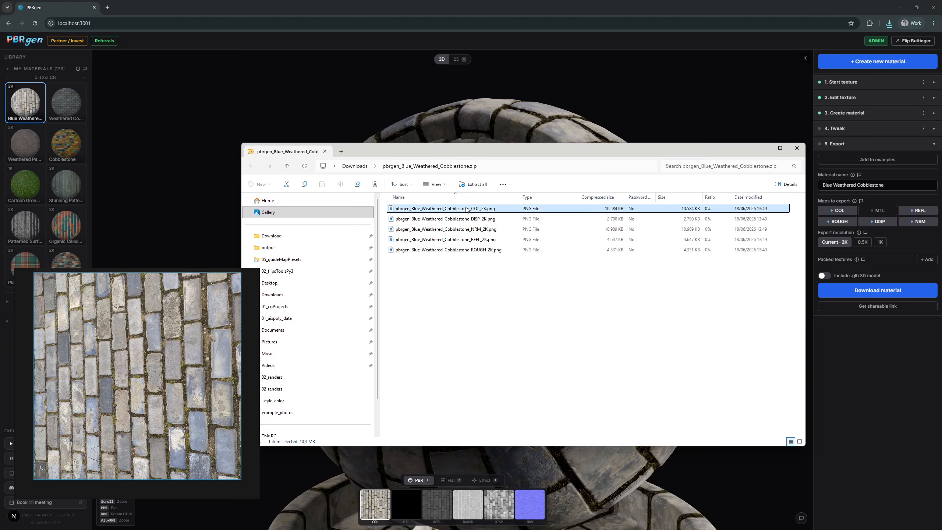
pyautogui.doubleClick(393, 211)
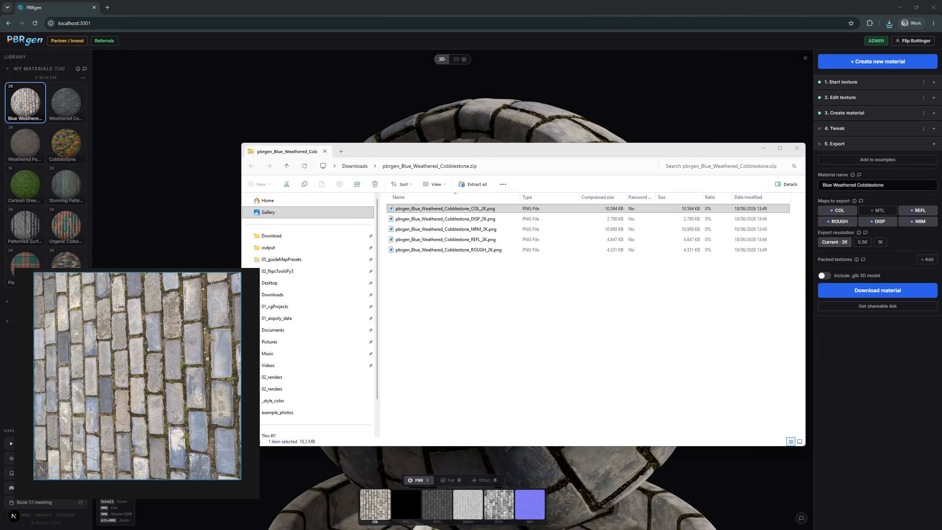
pyautogui.click(796, 147)
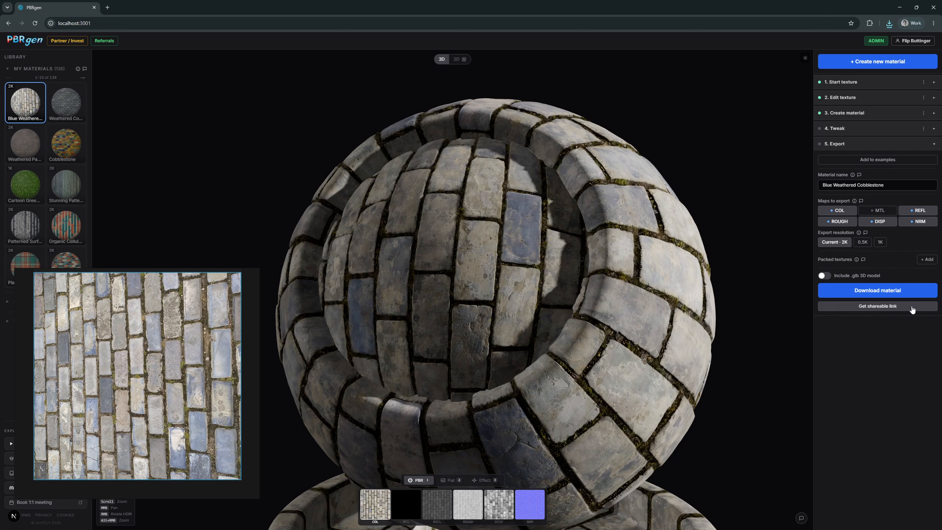
# Step: Publish the material with a shareable link and clear the floating reference photo window off the workspace
pyautogui.click(912, 307)
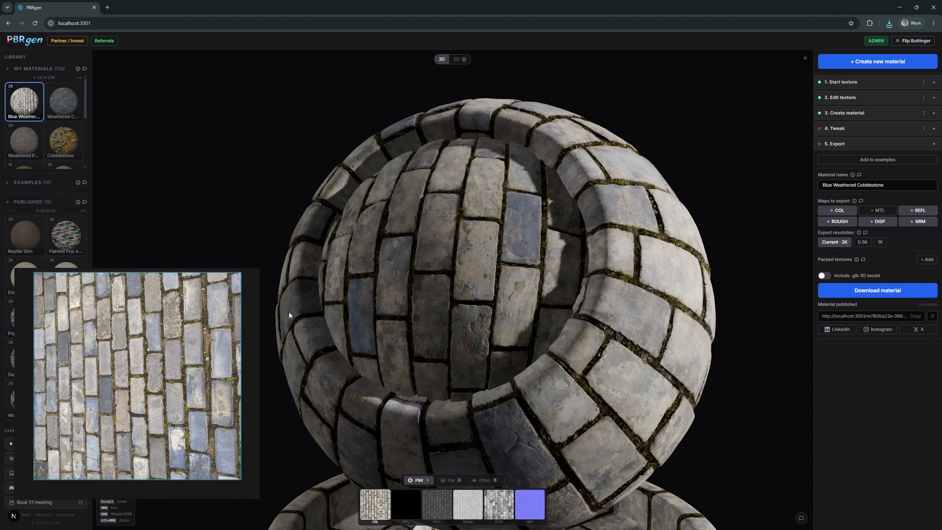
pyautogui.click(255, 274)
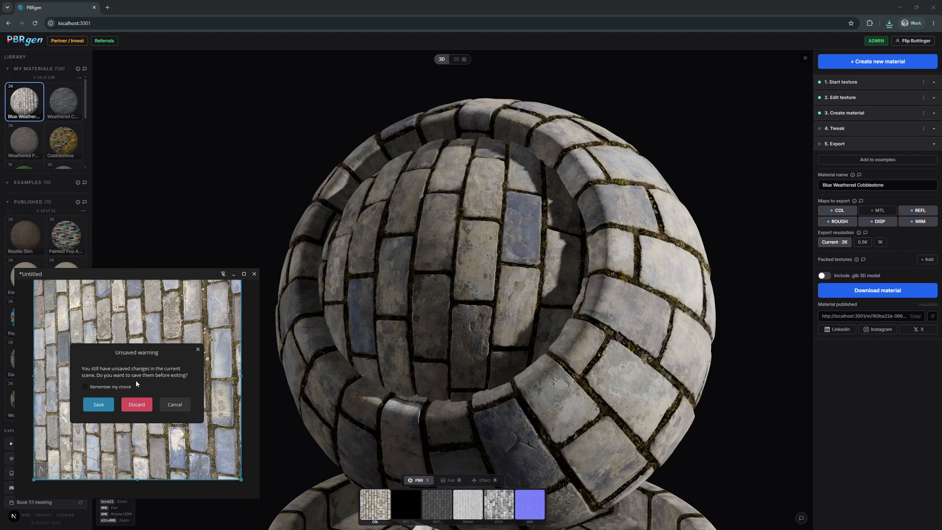
pyautogui.click(131, 408)
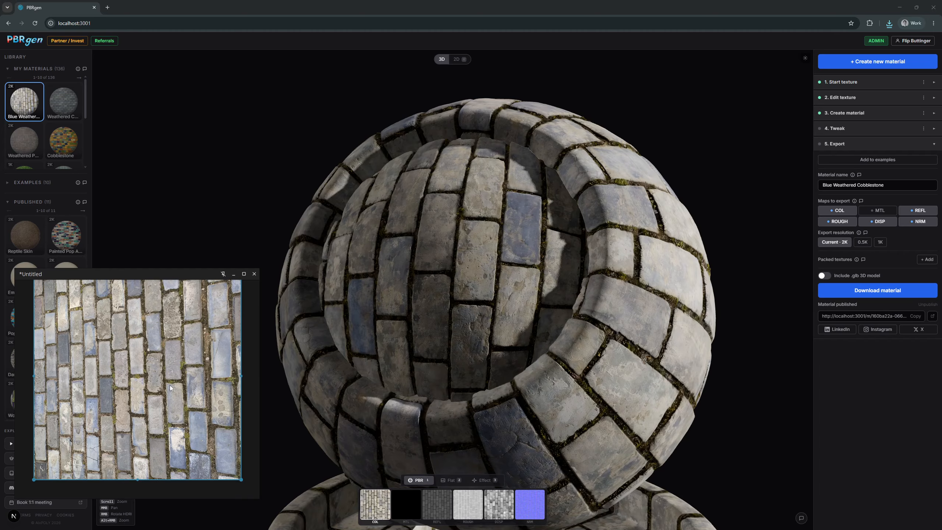
pyautogui.moveTo(177, 273); pyautogui.dragTo(0, 275)
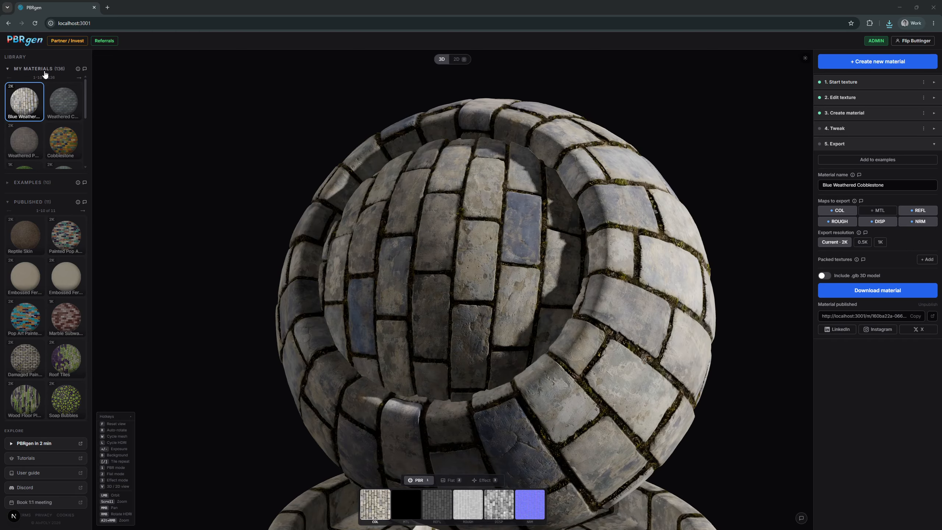
# Step: Collapse the own materials list and open the public page of Blue Weathered Cobblestone from the second page of published materials
pyautogui.click(34, 69)
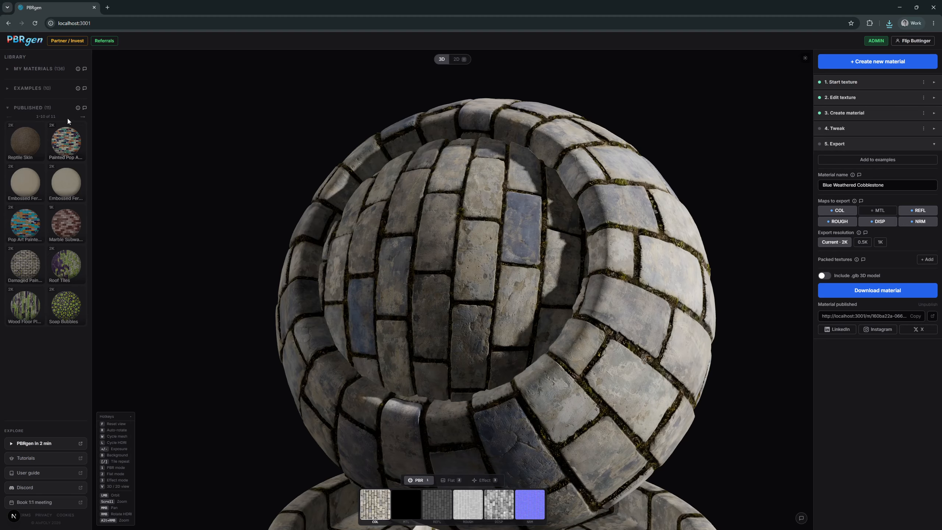
pyautogui.click(83, 115)
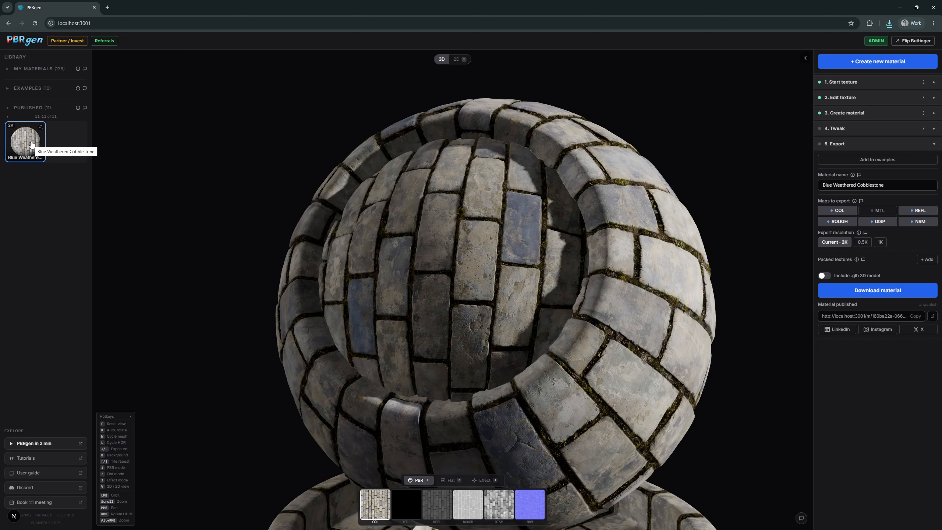
pyautogui.click(31, 142)
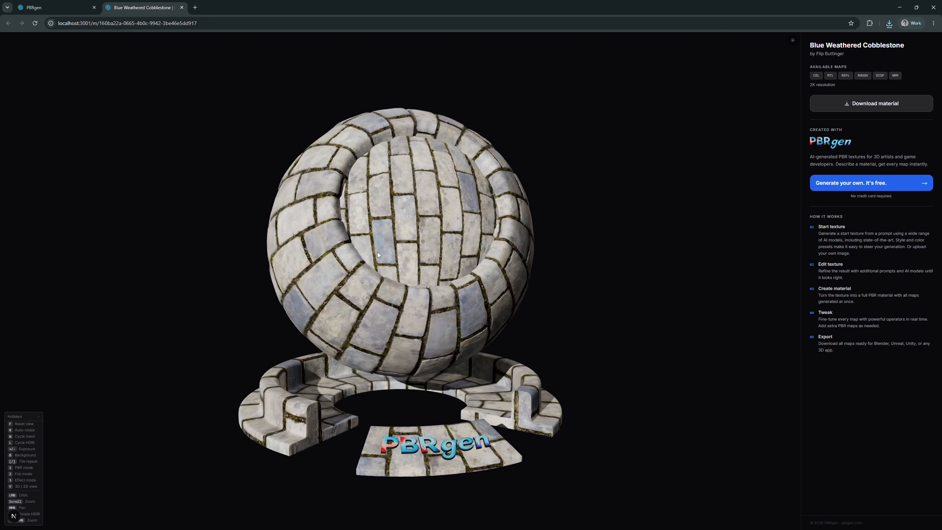
# Step: Inspect the stones up close on the public page, close it and examine the whole material ball in the editor
pyautogui.scroll(5, 434, 252)
pyautogui.scroll(3, 434, 253)
pyautogui.moveTo(522, 194); pyautogui.dragTo(508, 295)
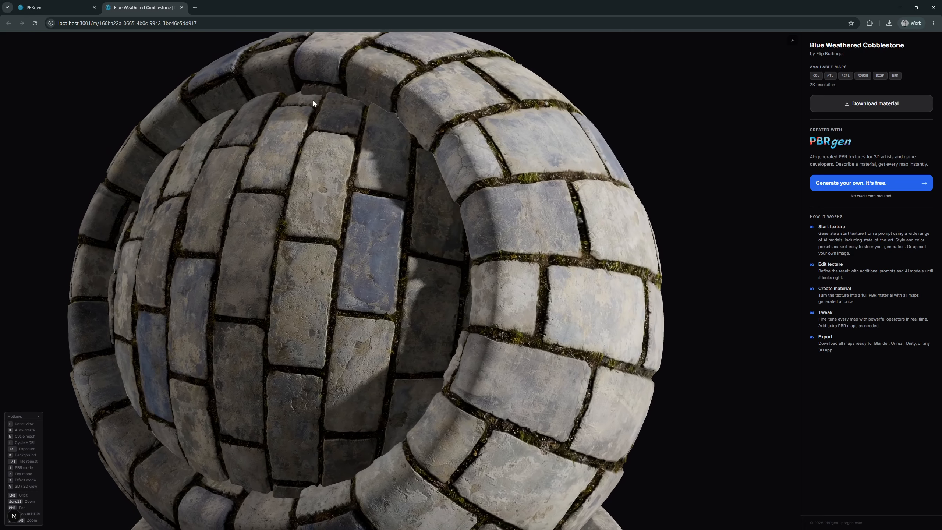
pyautogui.hotkey('ctrl', 'w')
pyautogui.scroll(-5, 701, 405)
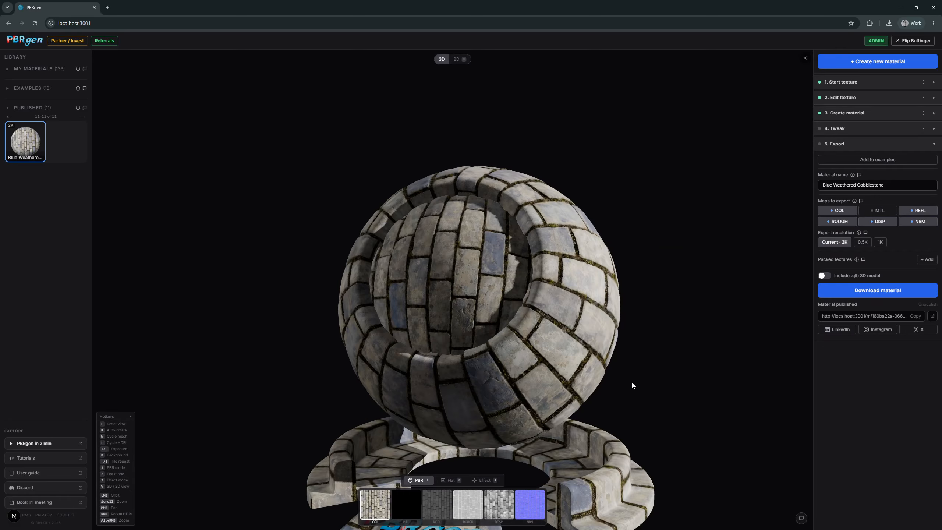
pyautogui.moveTo(631, 382); pyautogui.dragTo(587, 313)
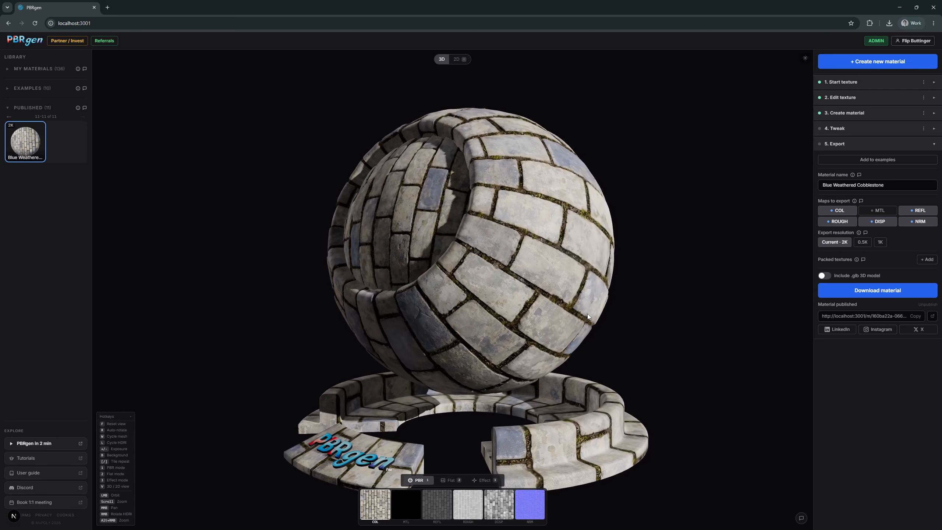